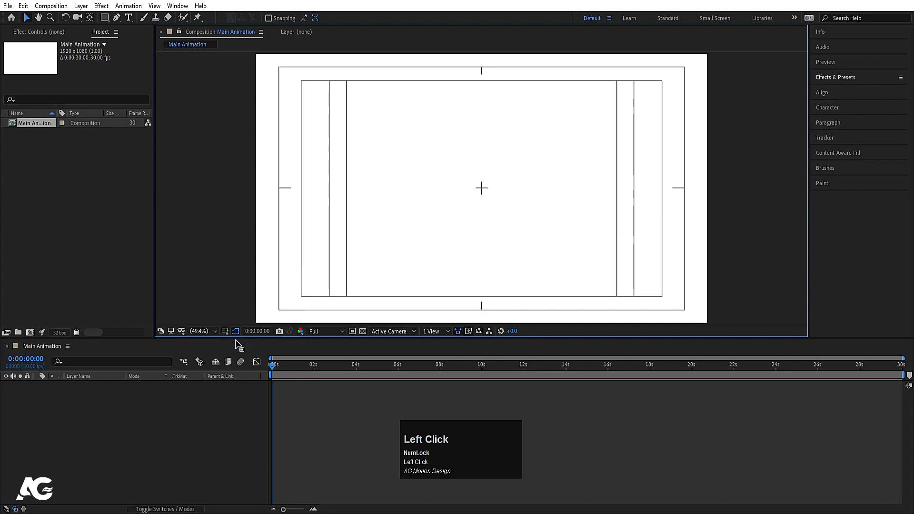
# Step: Import the Fedex-logo PNG as footage and add it as a layer to the Main Animation composition
pyautogui.hotkey('ctrl', 'i')
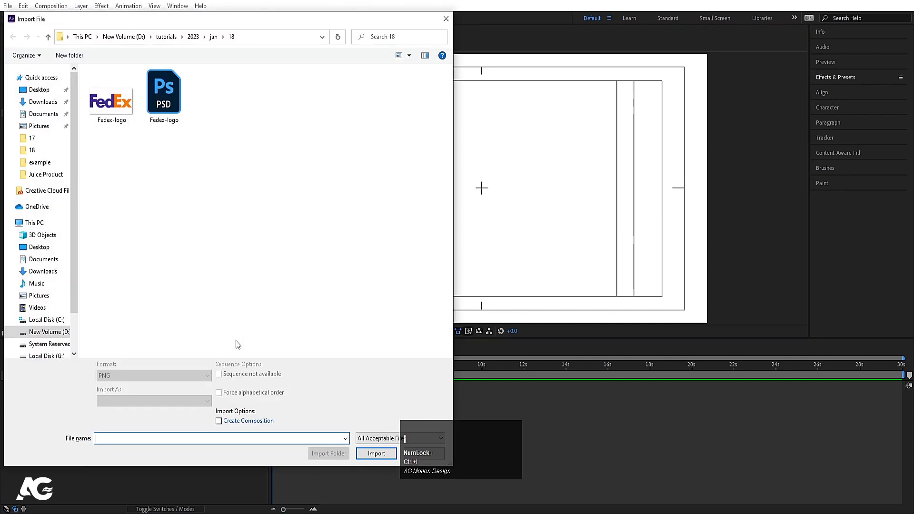
pyautogui.click(112, 101)
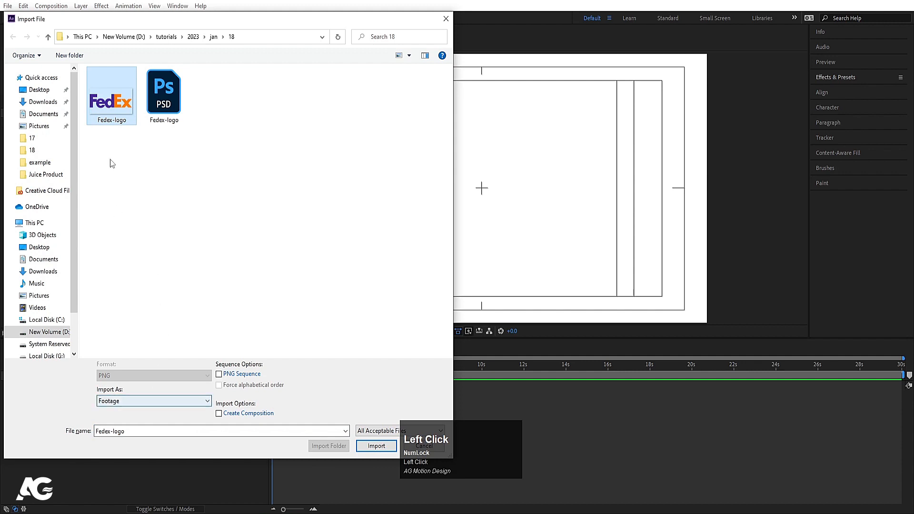
pyautogui.click(120, 403)
pyautogui.click(118, 404)
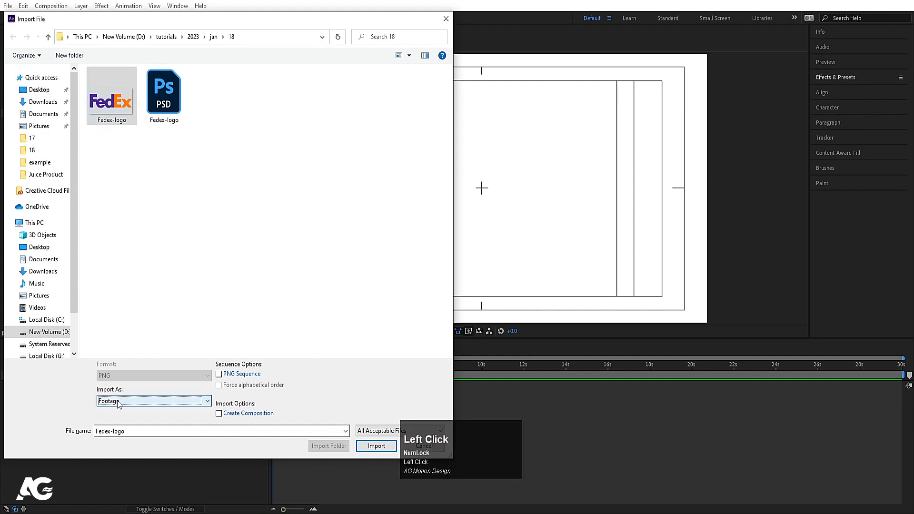
pyautogui.click(372, 448)
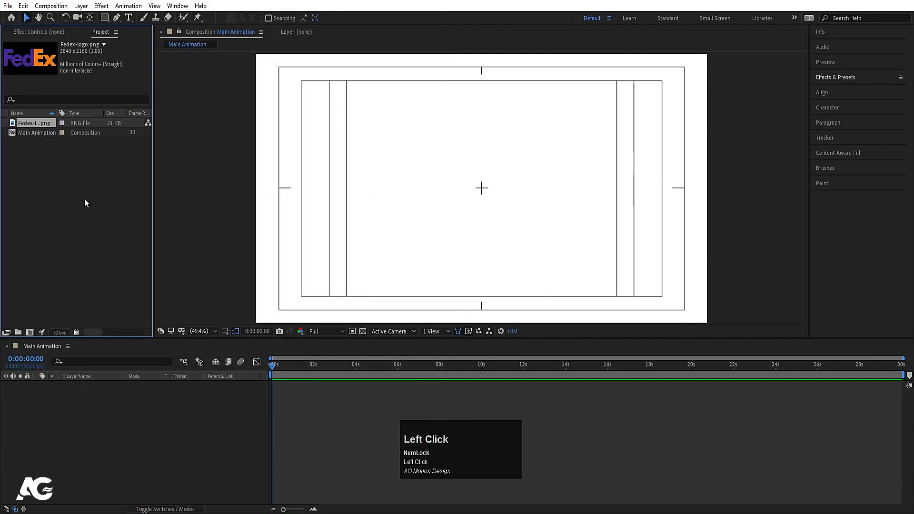
pyautogui.moveTo(35, 124); pyautogui.dragTo(117, 404)
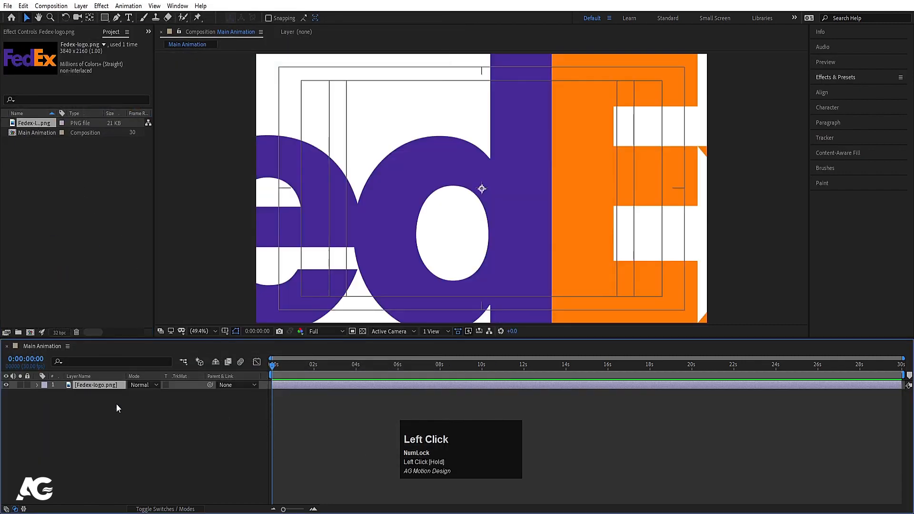
# Step: Set the logo layer's scale to 20%
pyautogui.press('s')
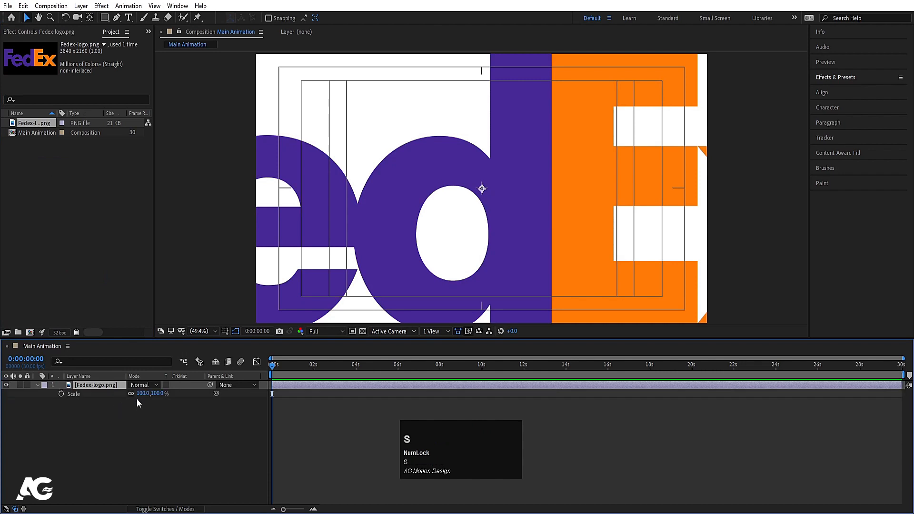
pyautogui.click(144, 394)
pyautogui.write('50')
pyautogui.press('Return')
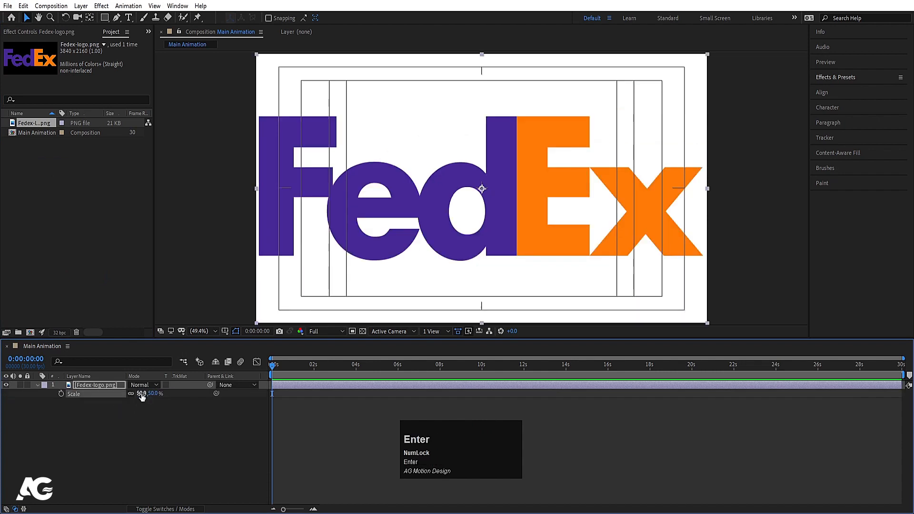
pyautogui.click(141, 393)
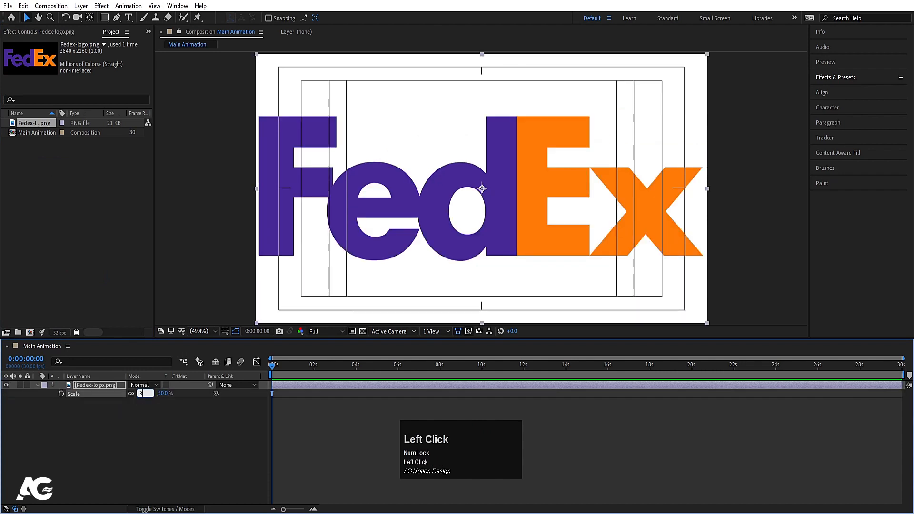
pyautogui.press('Return')
pyautogui.moveTo(142, 393); pyautogui.dragTo(138, 395)
pyautogui.click(142, 394)
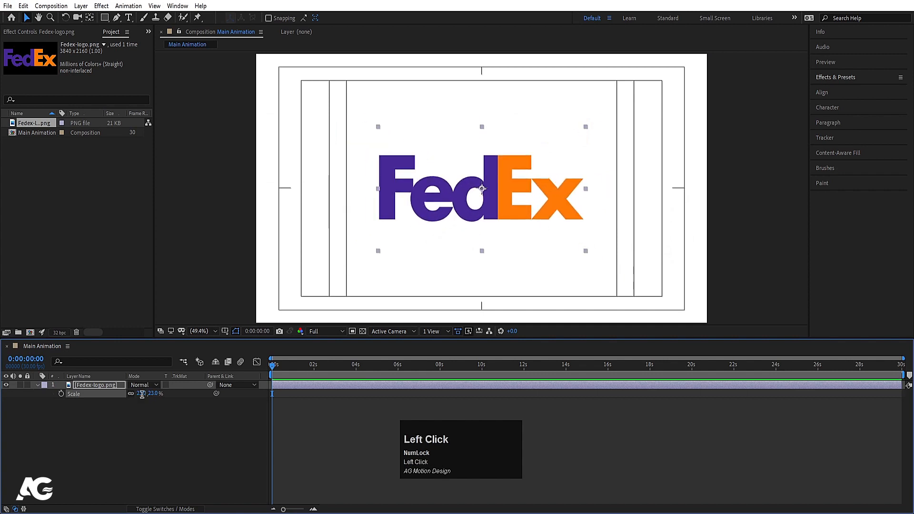
pyautogui.write('20')
pyautogui.press('Return')
pyautogui.click(137, 414)
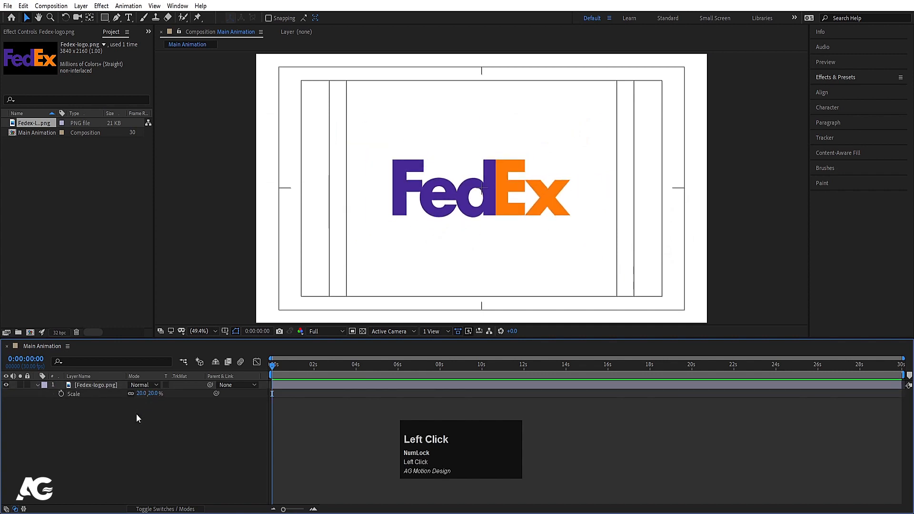
# Step: Activate the Pen tool and set the shape stroke colour to black (000000)
pyautogui.click(117, 17)
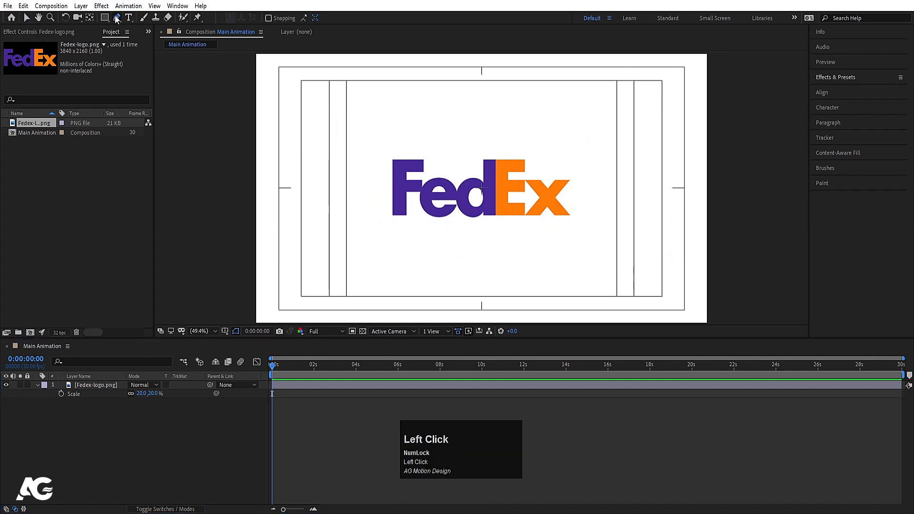
pyautogui.click(307, 18)
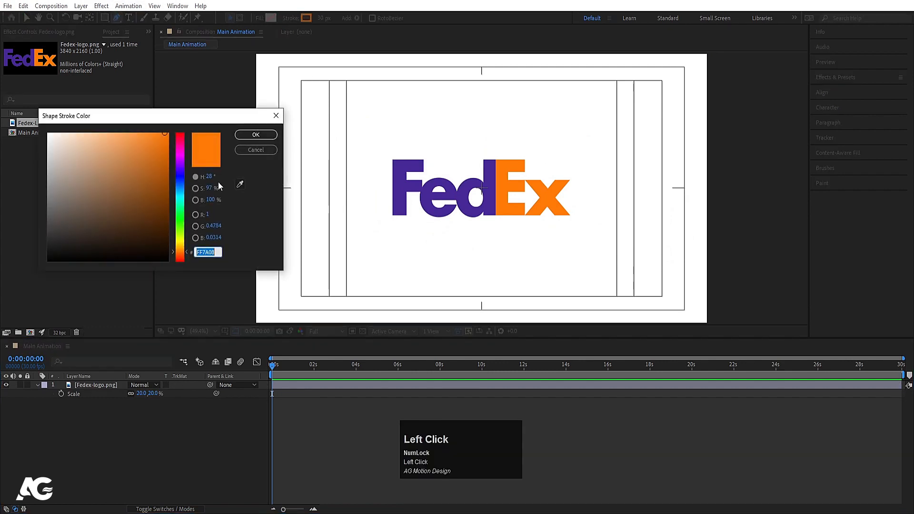
pyautogui.moveTo(65, 197); pyautogui.dragTo(46, 261)
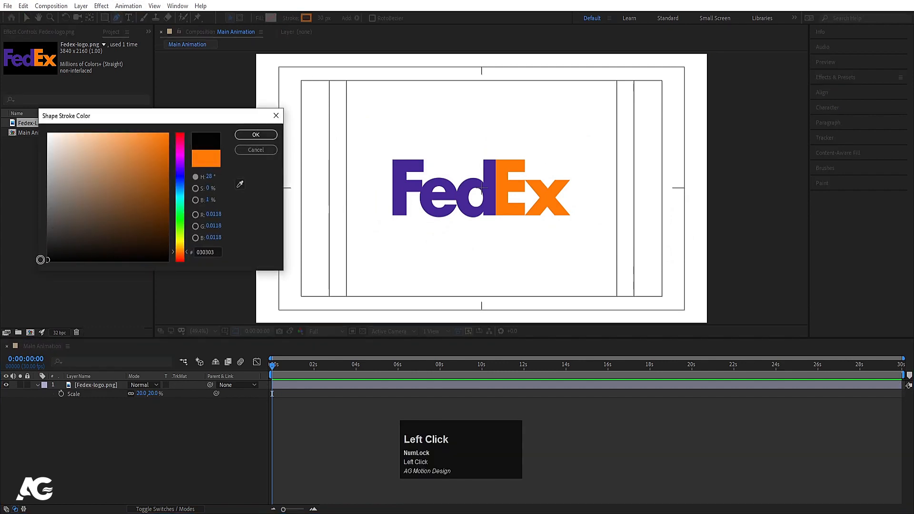
pyautogui.click(255, 135)
# Step: Duplicate the logo layer, hide the upper copy and lock the lower one as a tracing reference
pyautogui.click(105, 388)
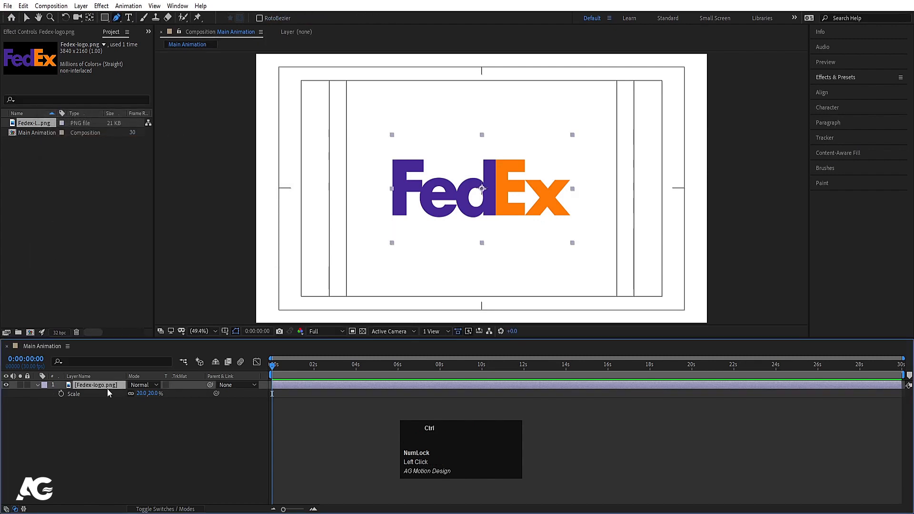
pyautogui.hotkey('ctrl', 'd')
pyautogui.click(6, 385)
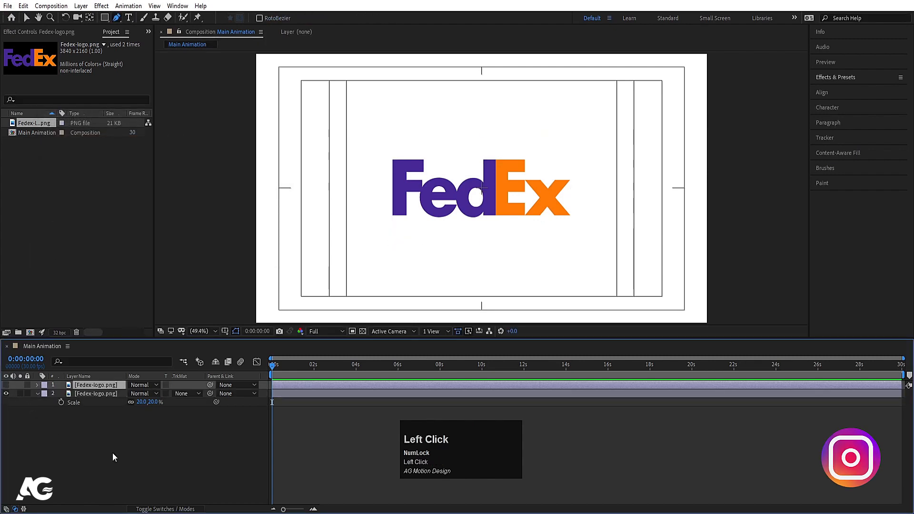
pyautogui.click(186, 422)
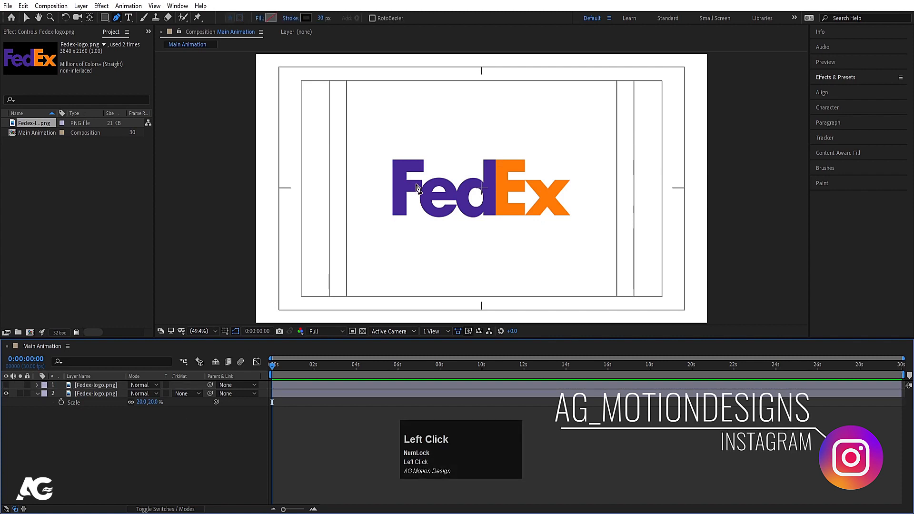
pyautogui.click(27, 393)
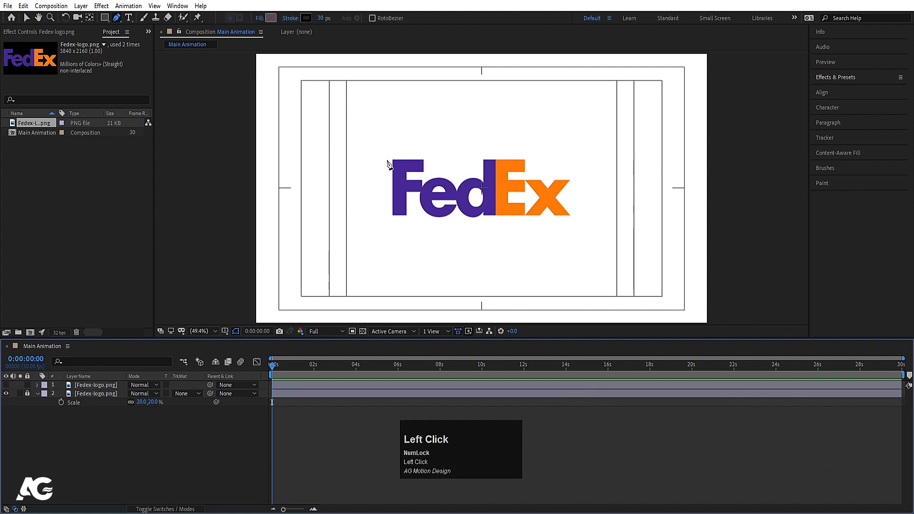
# Step: Draw a straight horizontal path along the F's upper arm and set its stroke width to 60 px
pyautogui.press('alt')
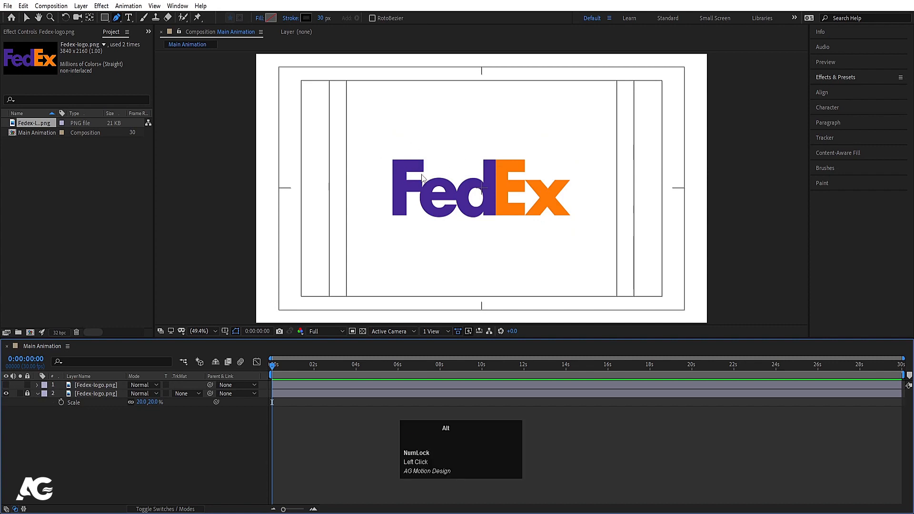
pyautogui.scroll(-3, 422, 177)
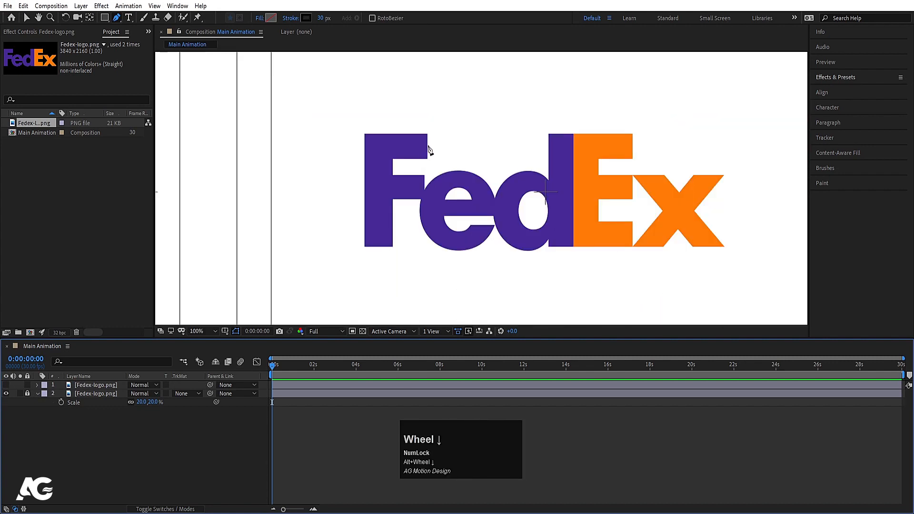
pyautogui.click(426, 146)
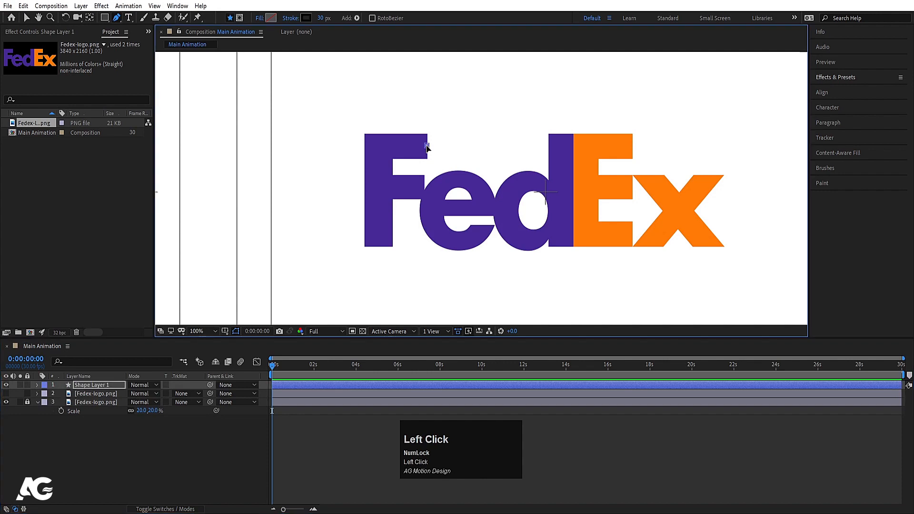
pyautogui.press('shift')
pyautogui.keyDown('shift'); pyautogui.click(379, 147); pyautogui.keyUp('shift')
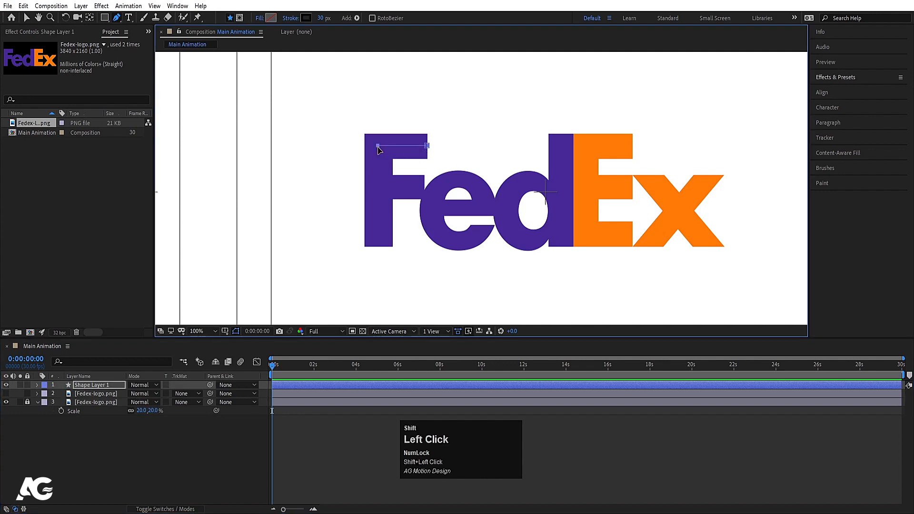
pyautogui.click(327, 19)
pyautogui.write('9')
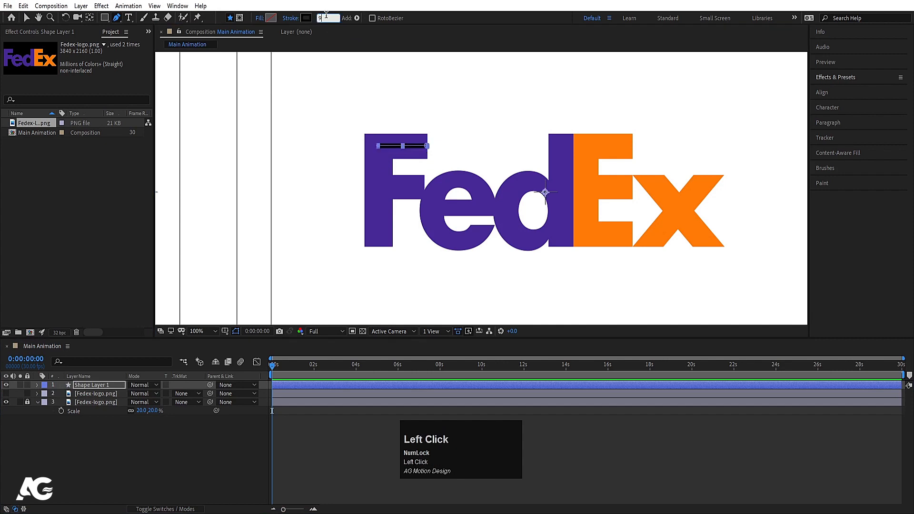
pyautogui.write('60')
pyautogui.press('Return')
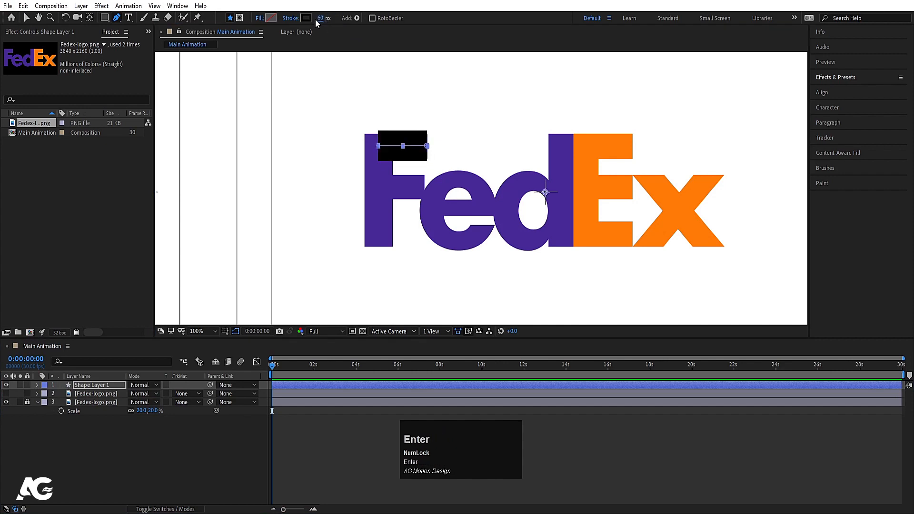
# Step: Extend the path from the F's corner straight down past the composition's lower edge and nudge the shape layer slightly right
pyautogui.click(380, 149)
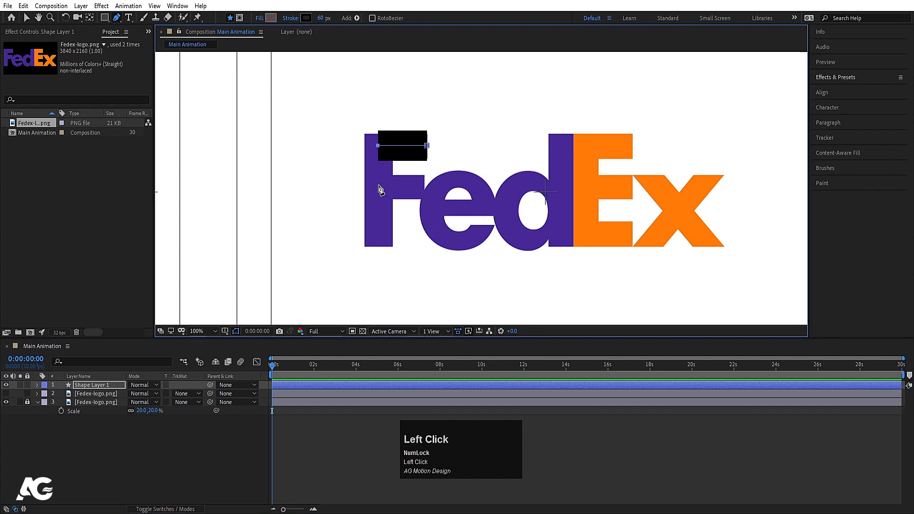
pyautogui.scroll(-4, 381, 190)
pyautogui.keyDown('shift'); pyautogui.click(455, 263); pyautogui.keyUp('shift')
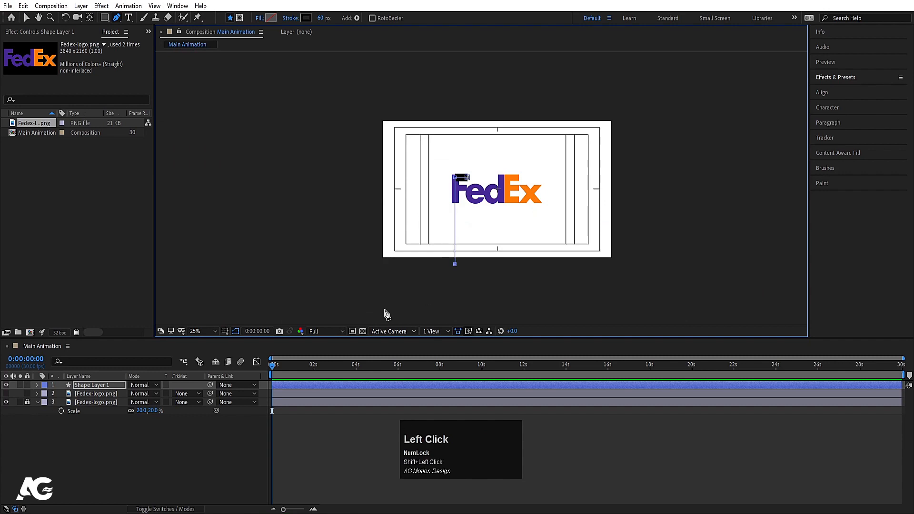
pyautogui.scroll(2, 481, 224)
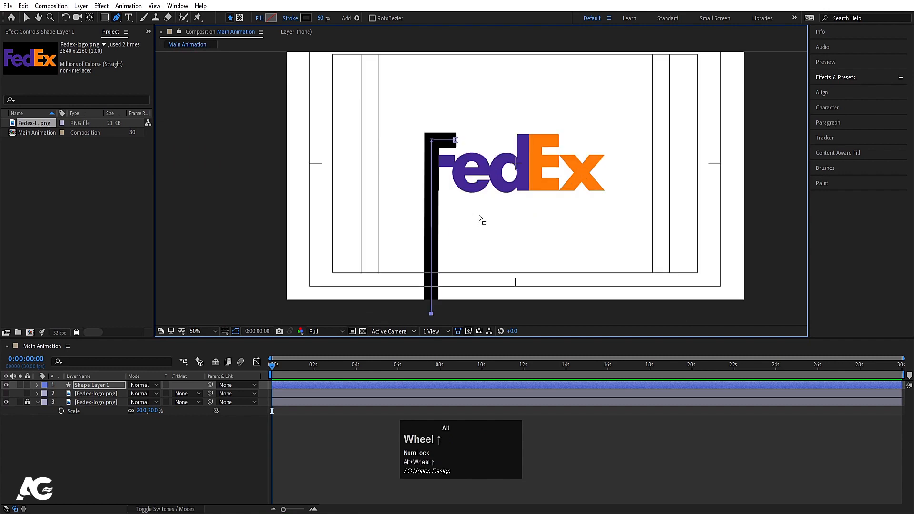
pyautogui.click(138, 452)
pyautogui.click(96, 386)
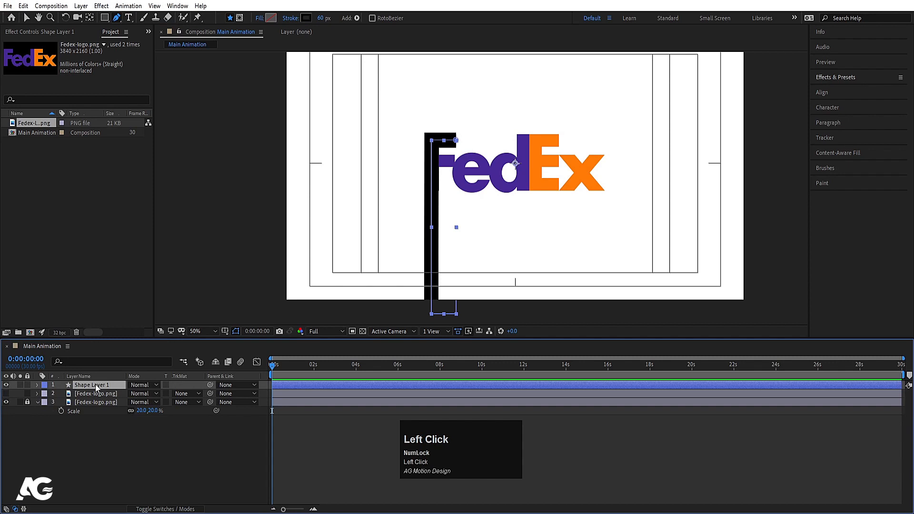
pyautogui.press('Right')
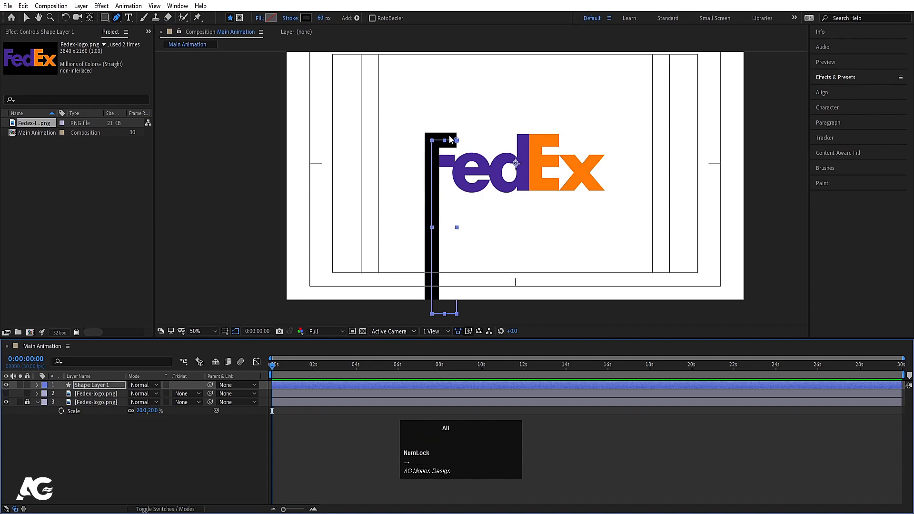
# Step: Draw a straight horizontal path over the F's middle arm, ending inside the stem, as a separate shape layer
pyautogui.scroll(1, 448, 144)
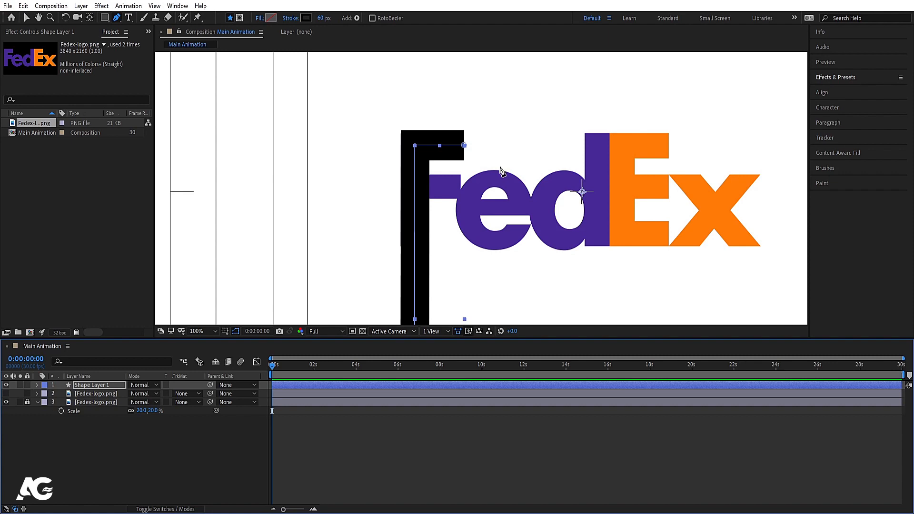
pyautogui.click(55, 445)
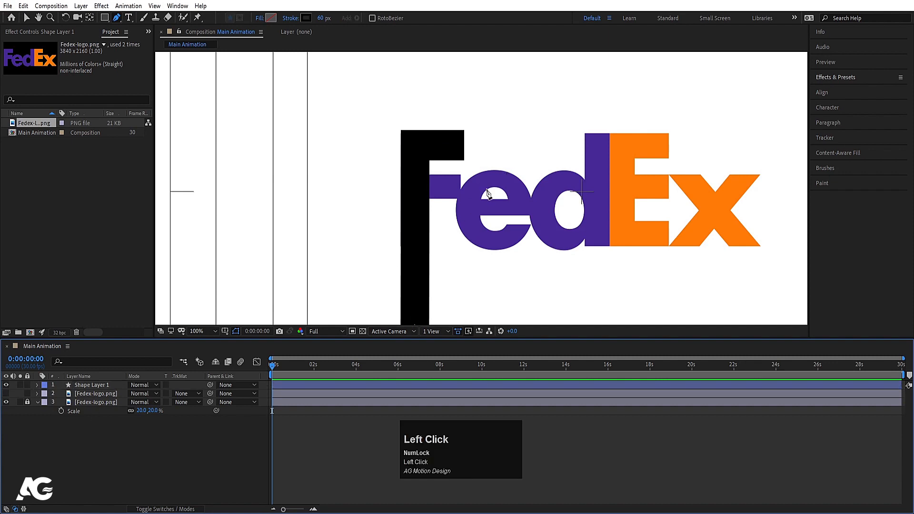
pyautogui.click(460, 187)
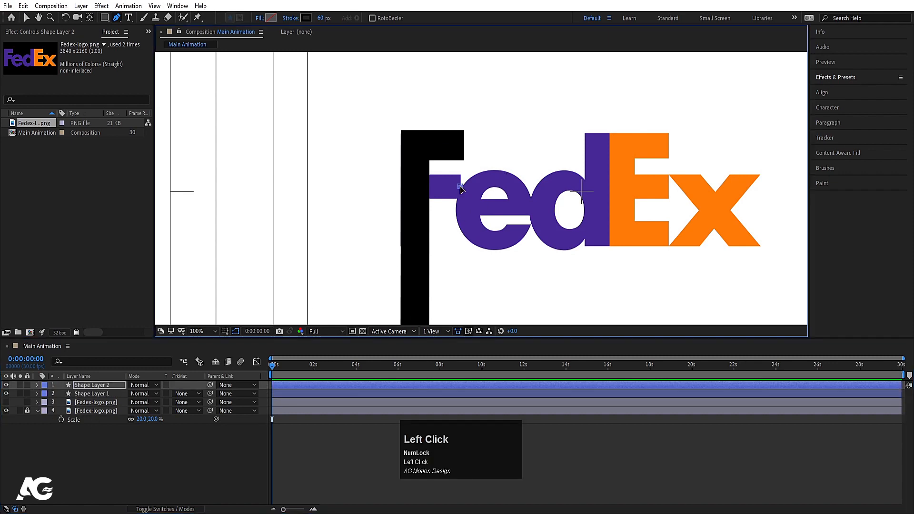
pyautogui.keyDown('shift'); pyautogui.click(416, 186); pyautogui.keyUp('shift')
pyautogui.click(108, 441)
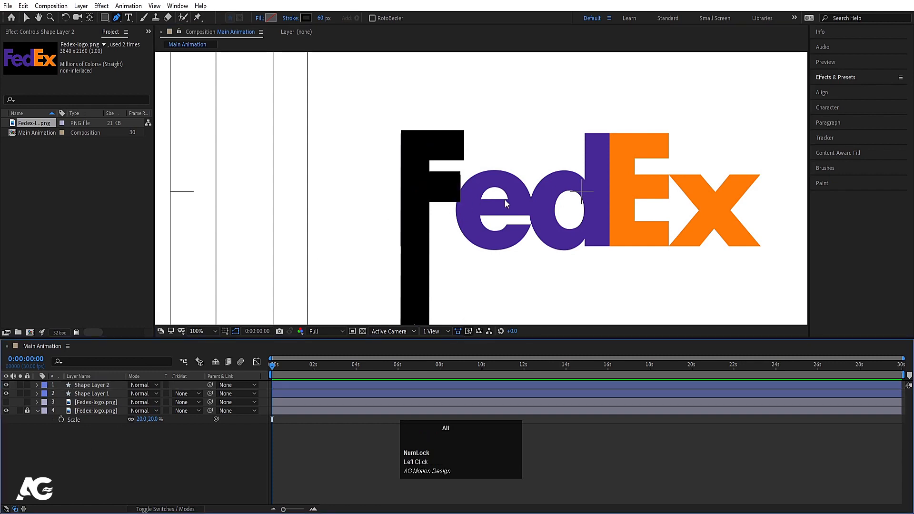
# Step: Nudge the right end point of the F's middle arm path slightly right to match the logo's arm end
pyautogui.scroll(-2, 407, 222)
pyautogui.scroll(2, 407, 222)
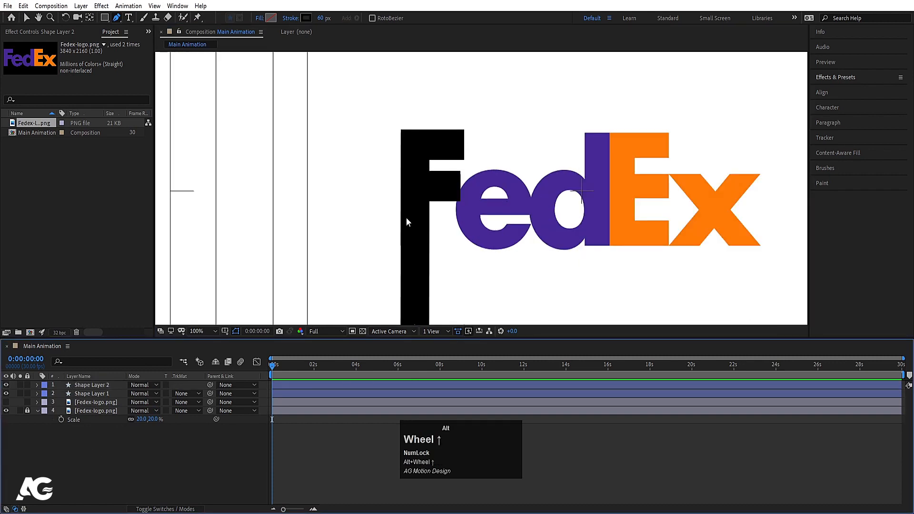
pyautogui.click(86, 385)
pyautogui.scroll(2, 458, 178)
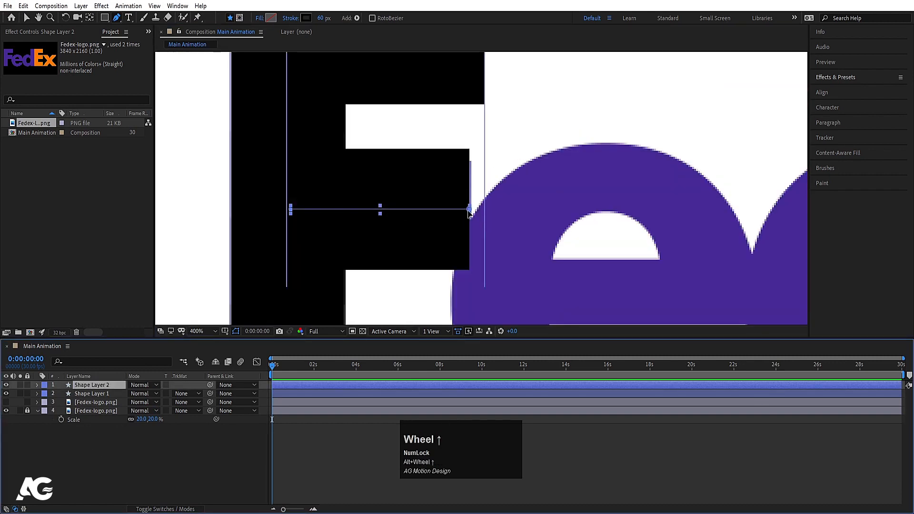
pyautogui.press('g')
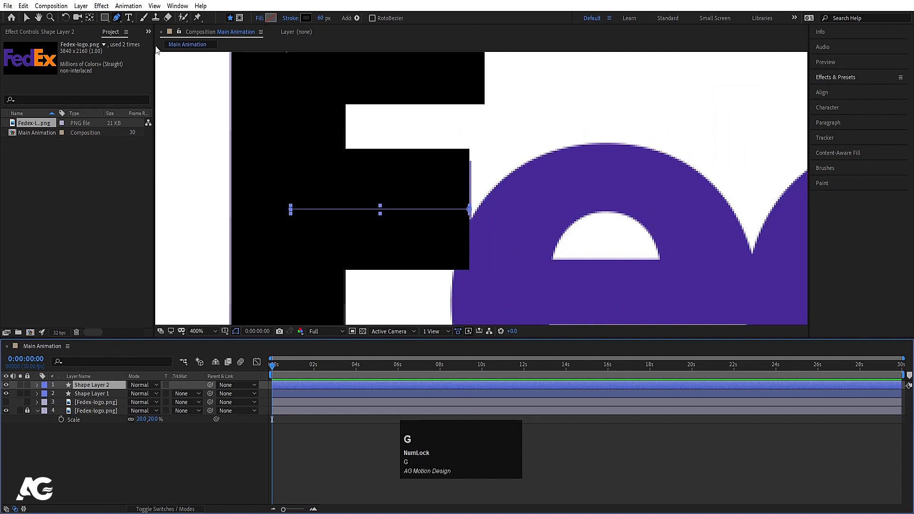
pyautogui.click(469, 209)
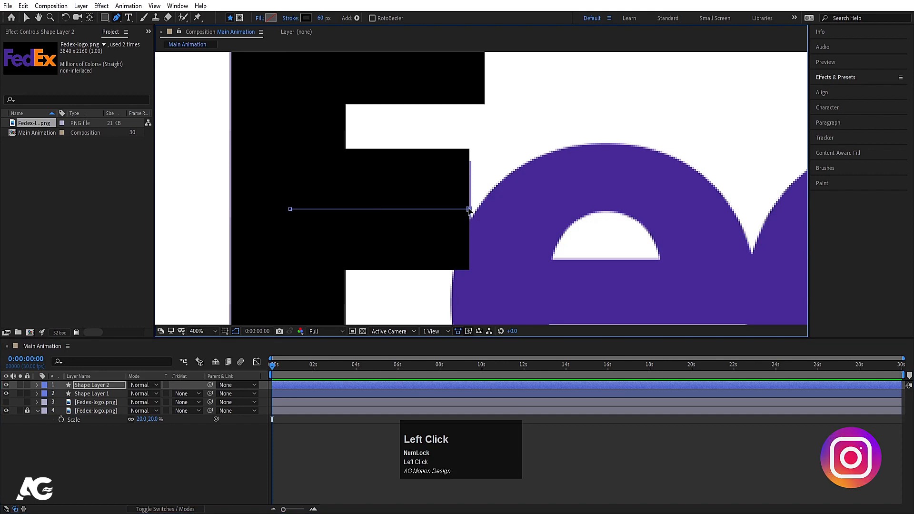
pyautogui.press('Right')
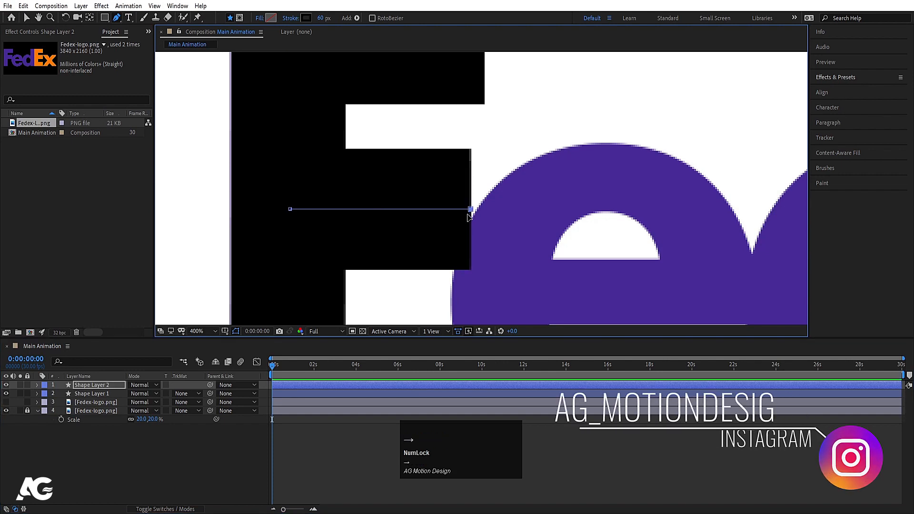
pyautogui.click(192, 432)
# Step: On a new shape layer, trace the e with straight segments, starting below the composition's lower edge and ending inside at the crossbar
pyautogui.scroll(-8, 547, 151)
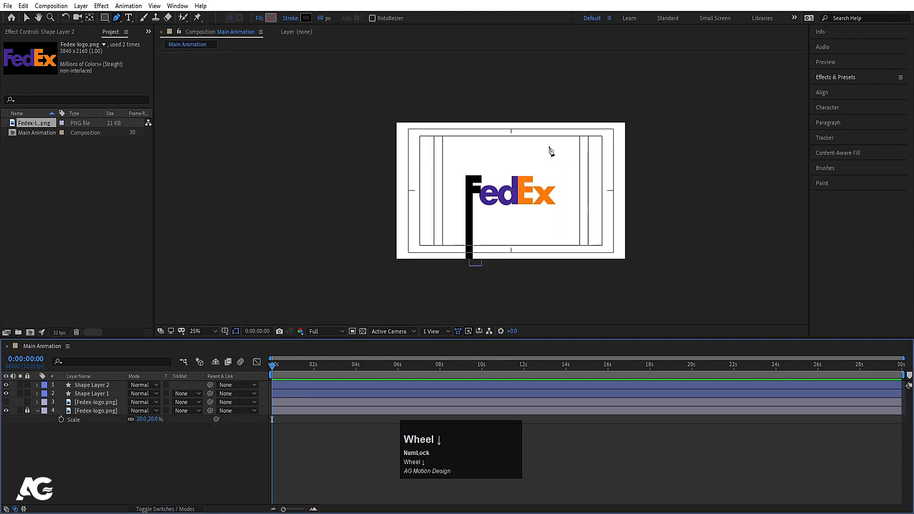
pyautogui.press('space')
pyautogui.moveTo(491, 211); pyautogui.dragTo(474, 197)
pyautogui.scroll(2, 476, 188)
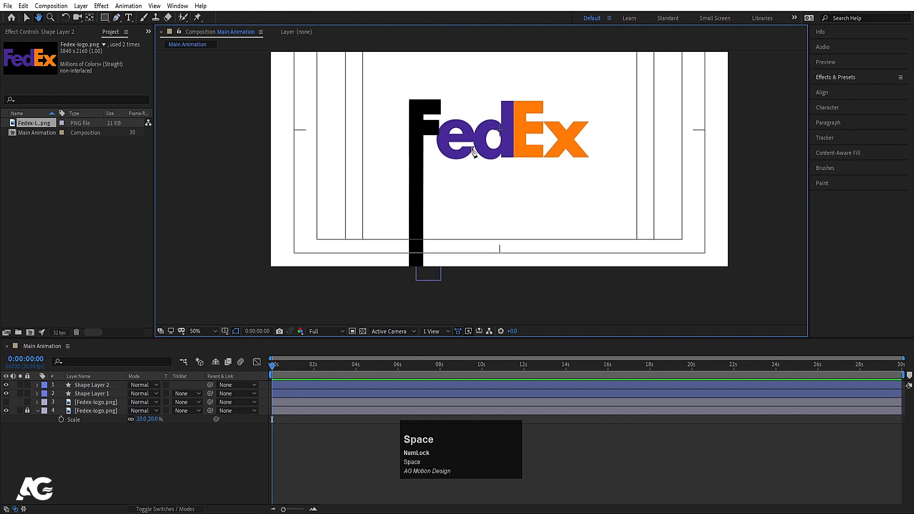
pyautogui.click(468, 270)
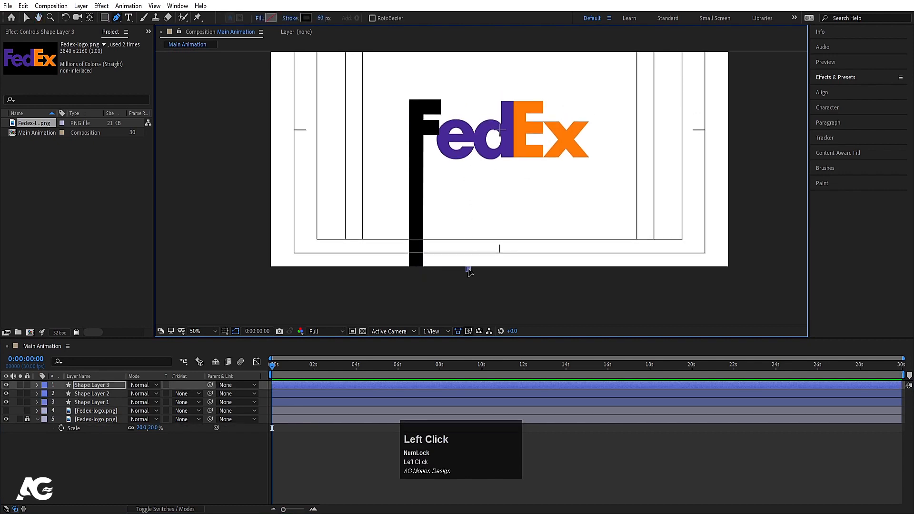
pyautogui.keyDown('shift'); pyautogui.click(468, 152); pyautogui.keyUp('shift')
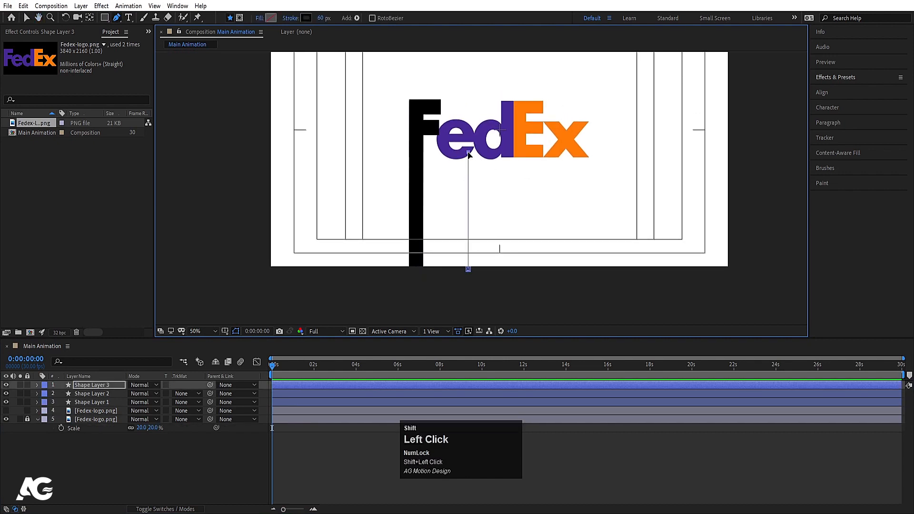
pyautogui.keyDown('shift'); pyautogui.click(444, 153); pyautogui.keyUp('shift')
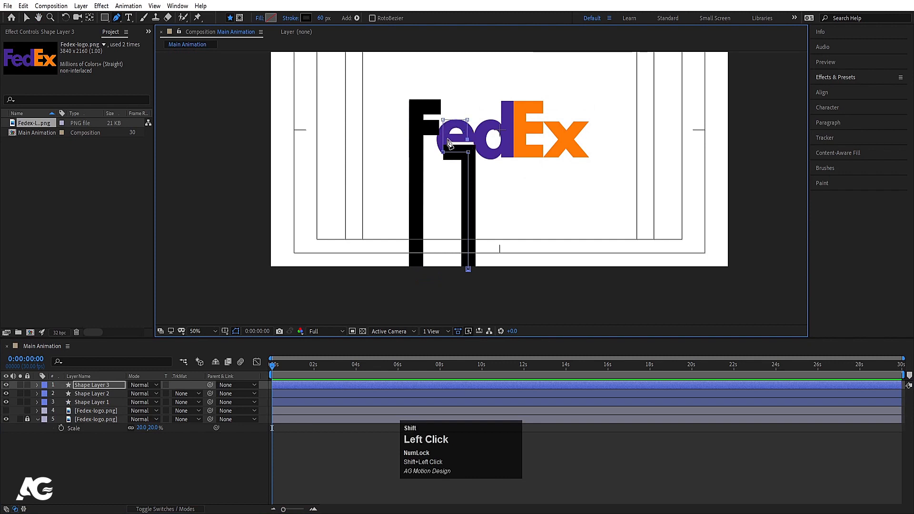
# Step: Select the e path's two uppermost points and nudge them down together to fit the letter's height
pyautogui.scroll(3, 475, 139)
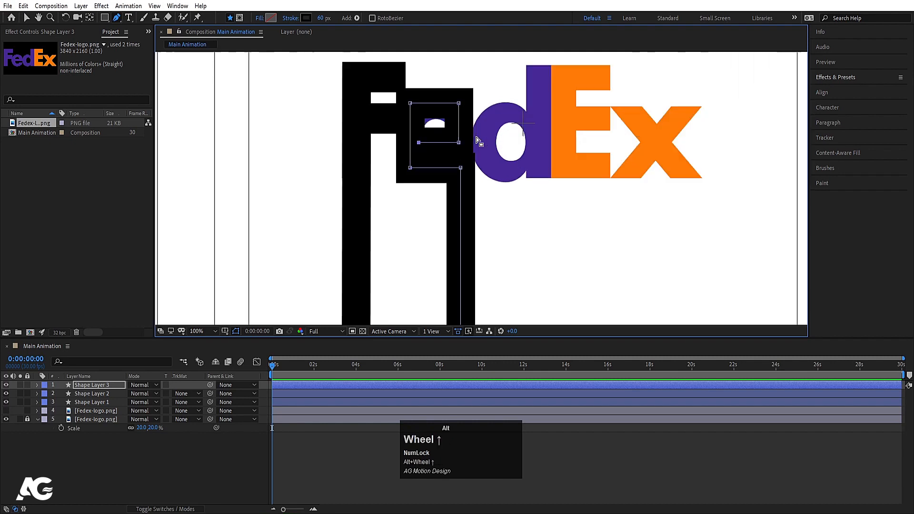
pyautogui.moveTo(462, 117); pyautogui.dragTo(462, 209)
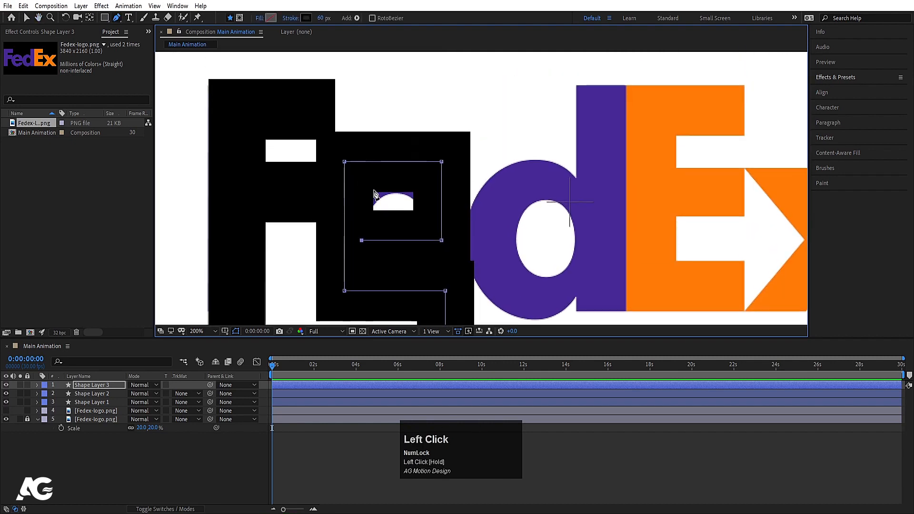
pyautogui.click(344, 162)
pyautogui.keyDown('shift'); pyautogui.click(442, 163); pyautogui.keyUp('shift')
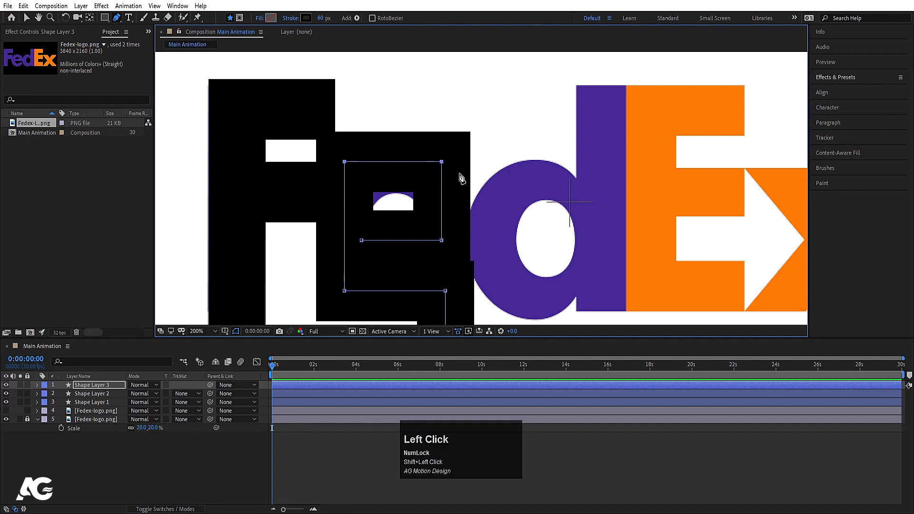
pyautogui.press('Down')
pyautogui.press('Down')
pyautogui.press('Down')
pyautogui.press('Down')
pyautogui.press('Down')
pyautogui.press('Down')
pyautogui.press('Down')
pyautogui.press('Down')
pyautogui.press('Down')
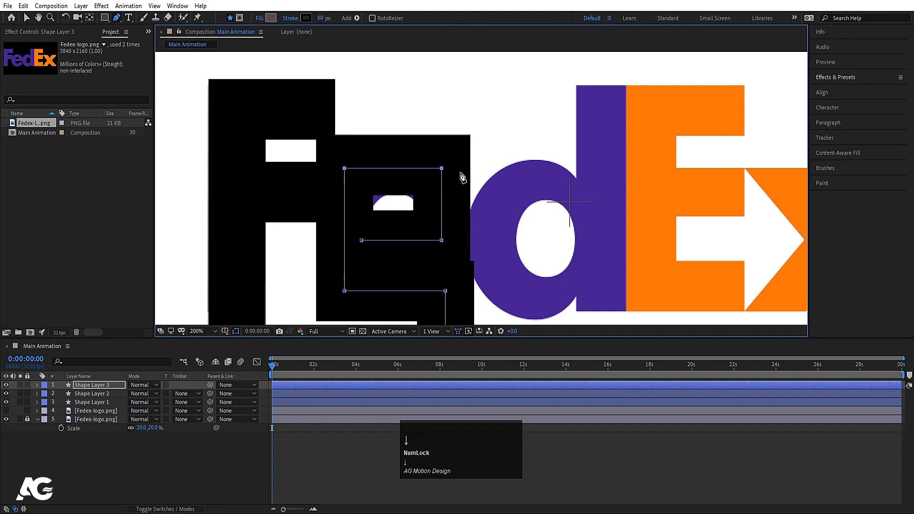
pyautogui.press('Down')
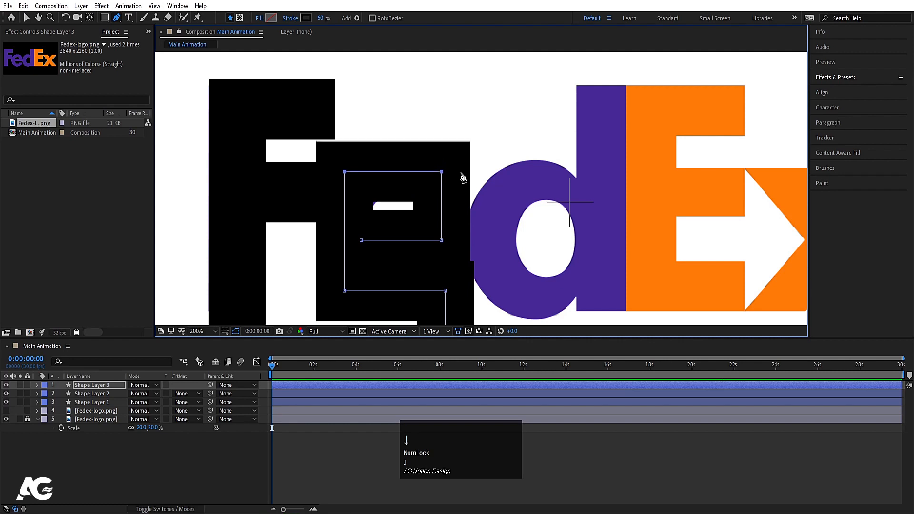
# Step: Nudge the e path's outer-side points slightly right and shift the crossbar's right point to straighten the right side
pyautogui.click(345, 174)
pyautogui.keyDown('shift'); pyautogui.click(345, 291); pyautogui.keyUp('shift')
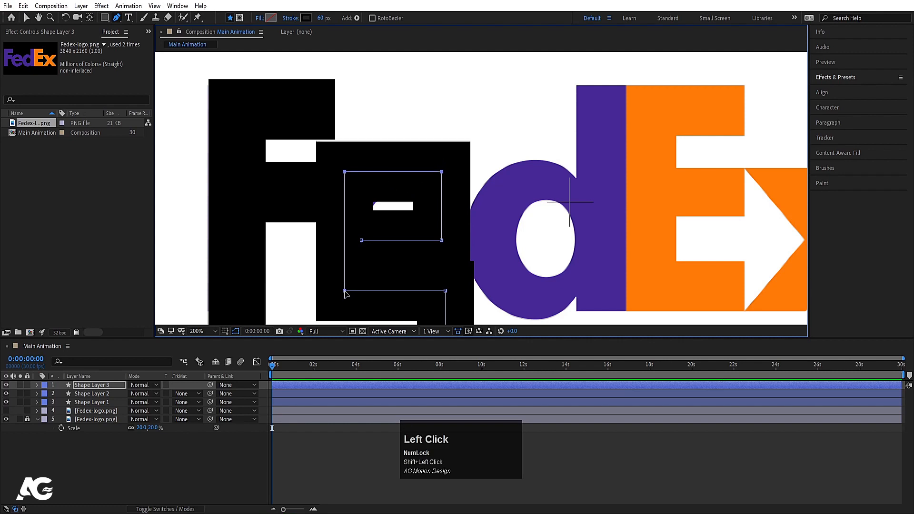
pyautogui.press('Right')
pyautogui.press('Right')
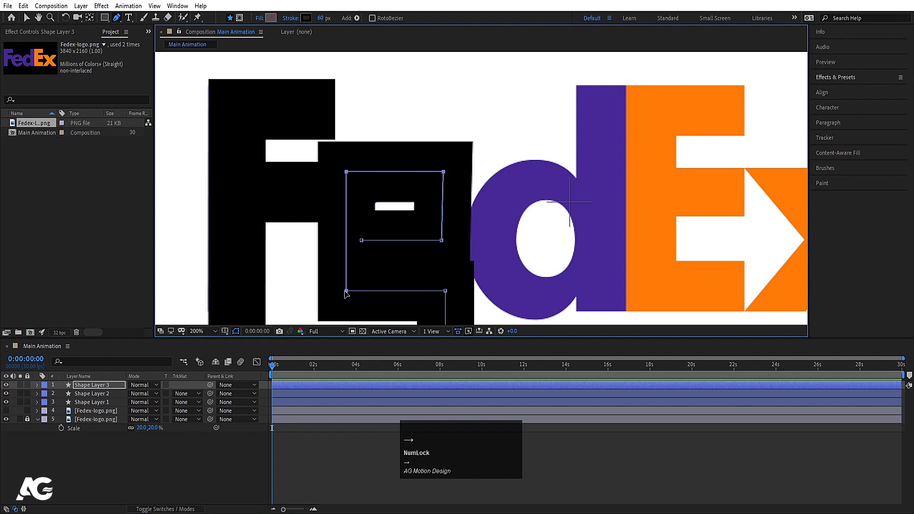
pyautogui.press('Right')
pyautogui.click(439, 243)
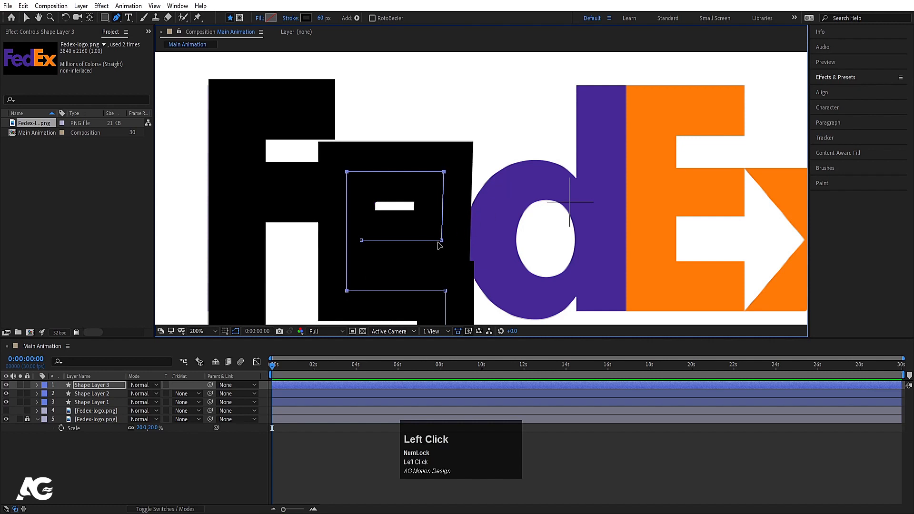
pyautogui.press('Right')
pyautogui.press('Right')
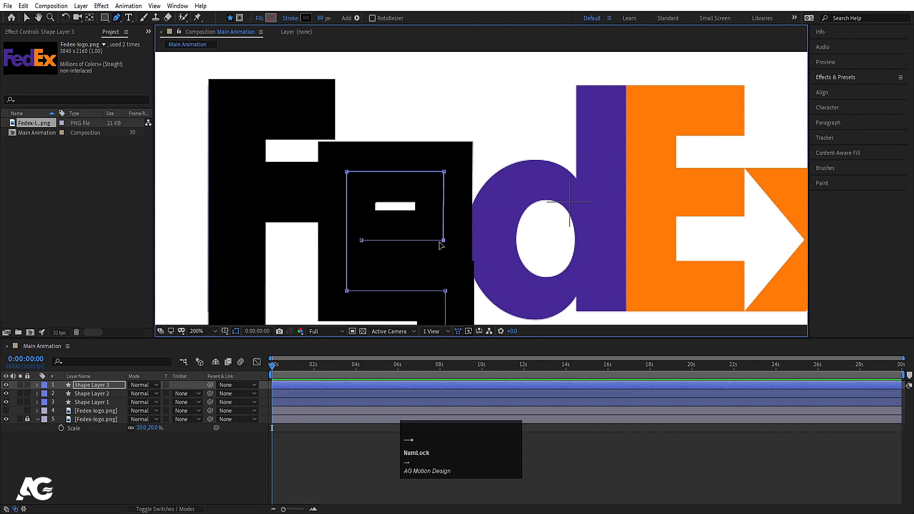
# Step: On a new shape layer, trace the d with straight segments from the composition's upper edge down the stem and around the bowl
pyautogui.scroll(-2, 407, 238)
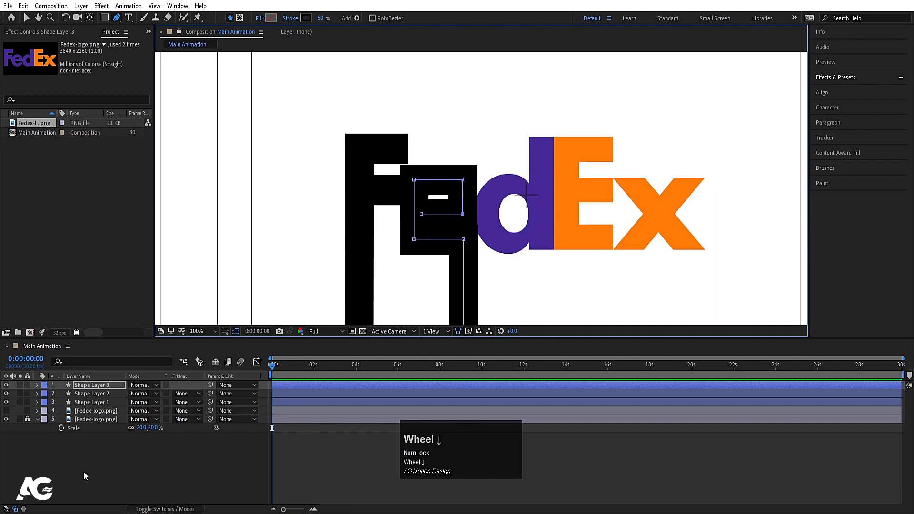
pyautogui.press('space')
pyautogui.moveTo(516, 161); pyautogui.dragTo(362, 184)
pyautogui.scroll(-2, 337, 162)
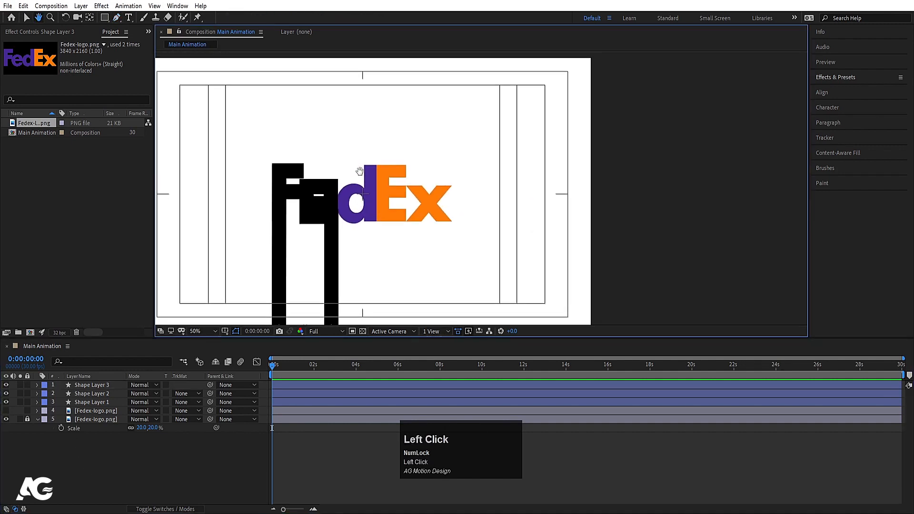
pyautogui.click(373, 60)
pyautogui.keyDown('shift'); pyautogui.click(371, 220); pyautogui.keyUp('shift')
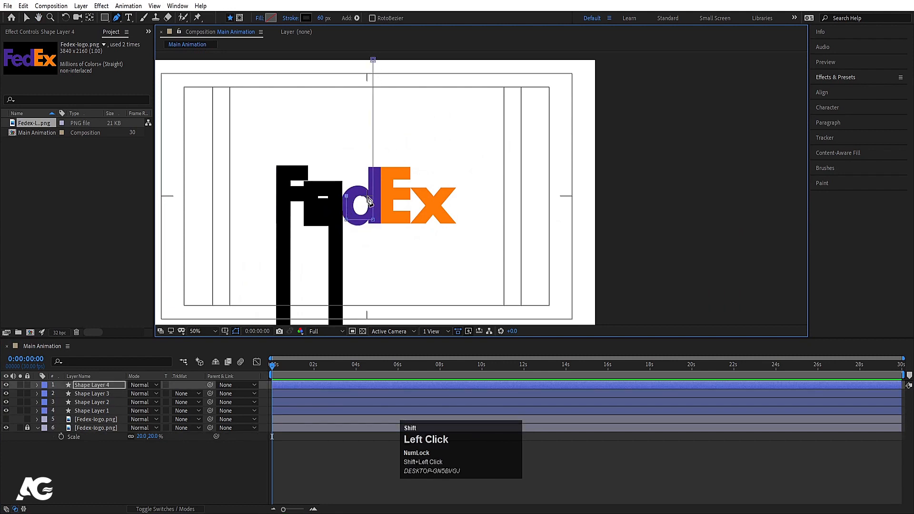
# Step: Raise the upper segment of the d's bowl and shift its left segment slightly right to cover the logo's letter
pyautogui.scroll(2, 369, 200)
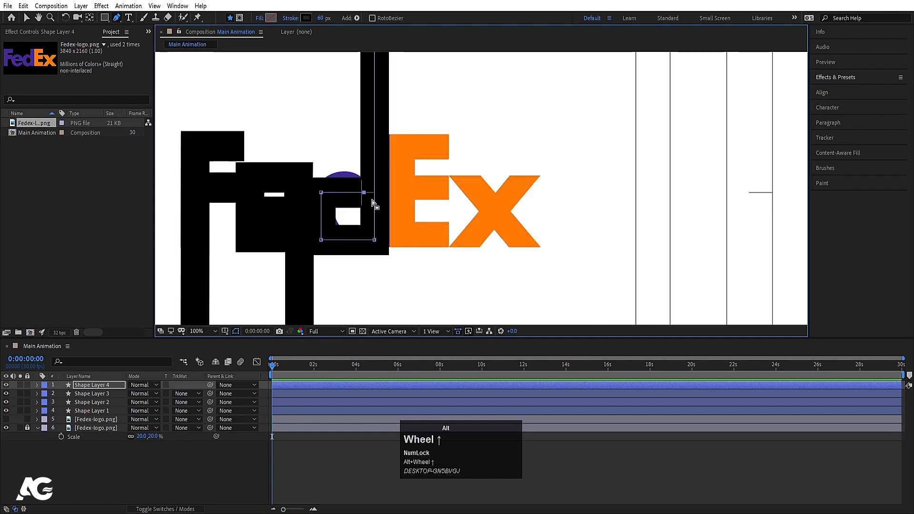
pyautogui.click(322, 194)
pyautogui.keyDown('shift'); pyautogui.click(363, 195); pyautogui.keyUp('shift')
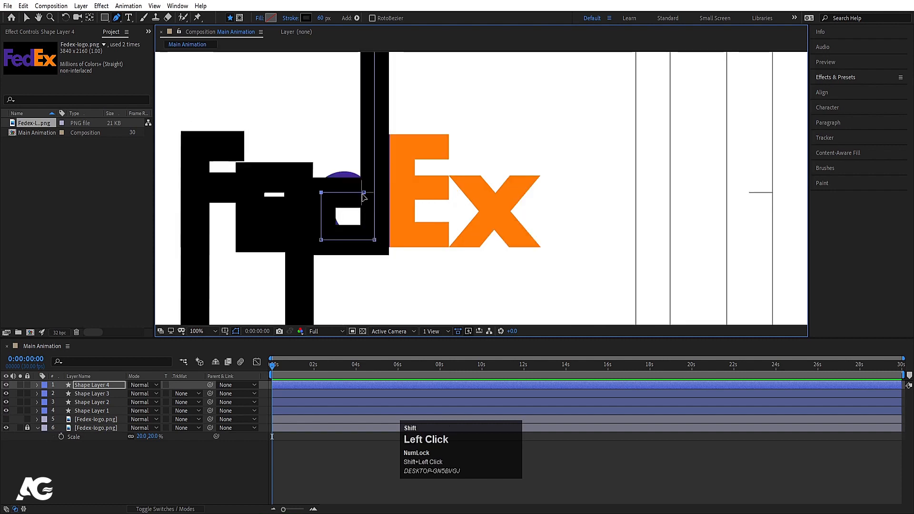
pyautogui.moveTo(365, 192); pyautogui.dragTo(364, 186)
pyautogui.click(323, 189)
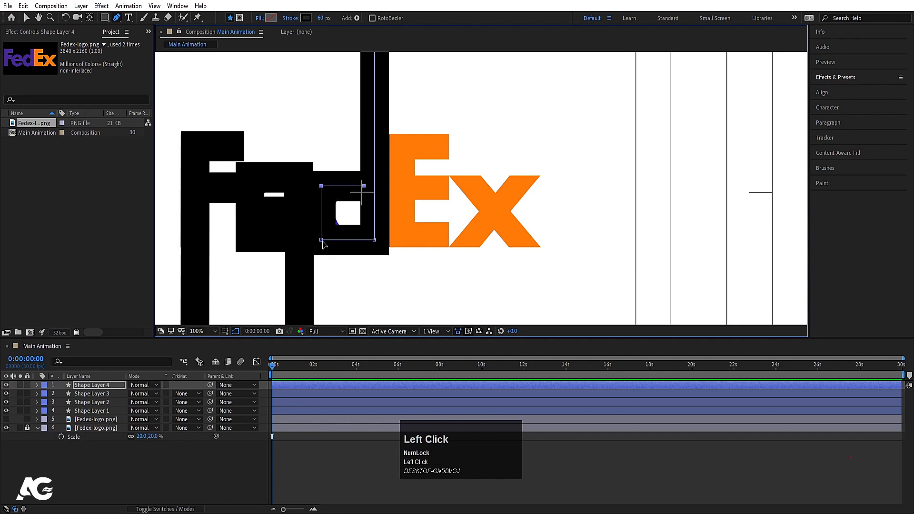
pyautogui.keyDown('shift'); pyautogui.click(321, 187); pyautogui.keyUp('shift')
pyautogui.moveTo(322, 186); pyautogui.dragTo(325, 187)
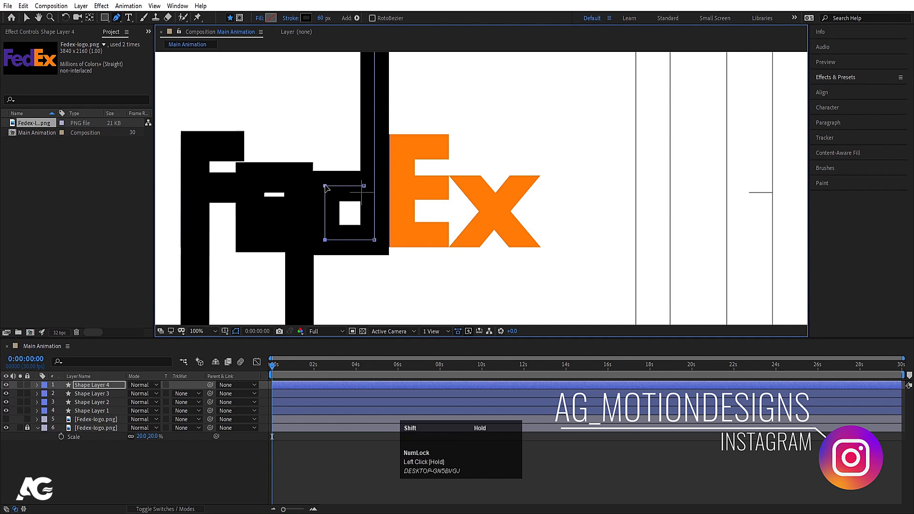
pyautogui.click(115, 455)
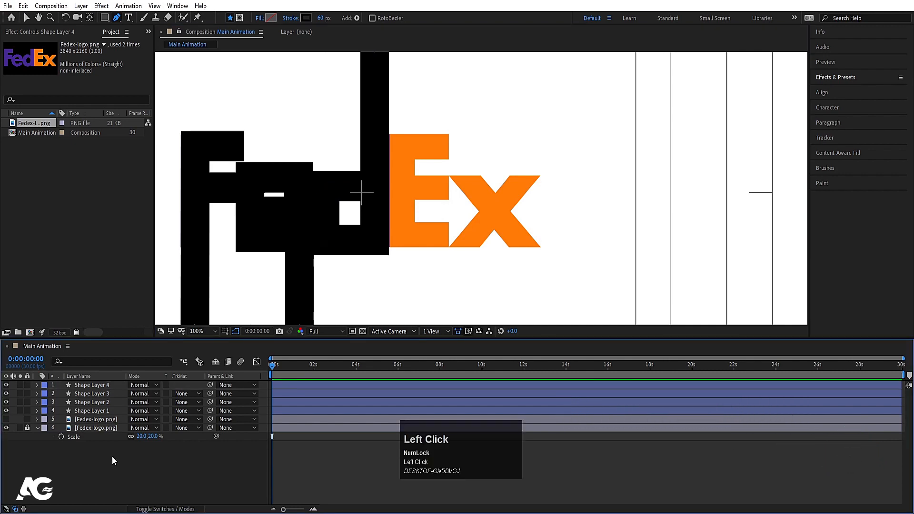
# Step: Try nudging both end points of the d's vertical stem a few pixels right, and move them back left
pyautogui.click(93, 385)
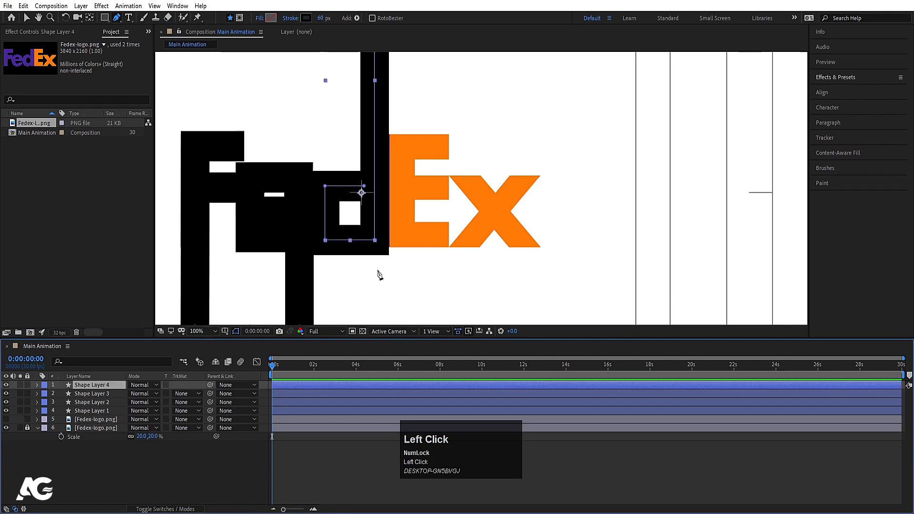
pyautogui.click(374, 240)
pyautogui.press('space')
pyautogui.moveTo(398, 208); pyautogui.dragTo(388, 324)
pyautogui.moveTo(394, 159); pyautogui.dragTo(391, 329)
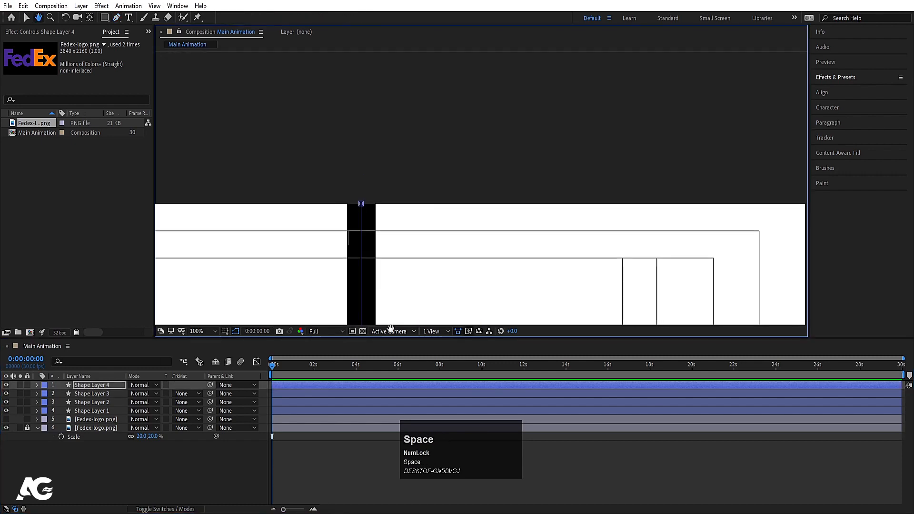
pyautogui.press('space')
pyautogui.moveTo(388, 251); pyautogui.dragTo(370, 63)
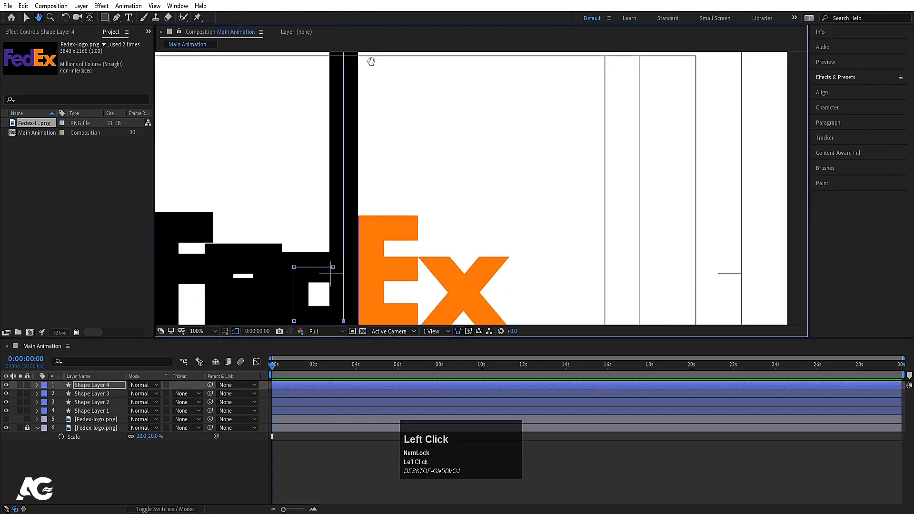
pyautogui.moveTo(363, 163); pyautogui.dragTo(363, 152)
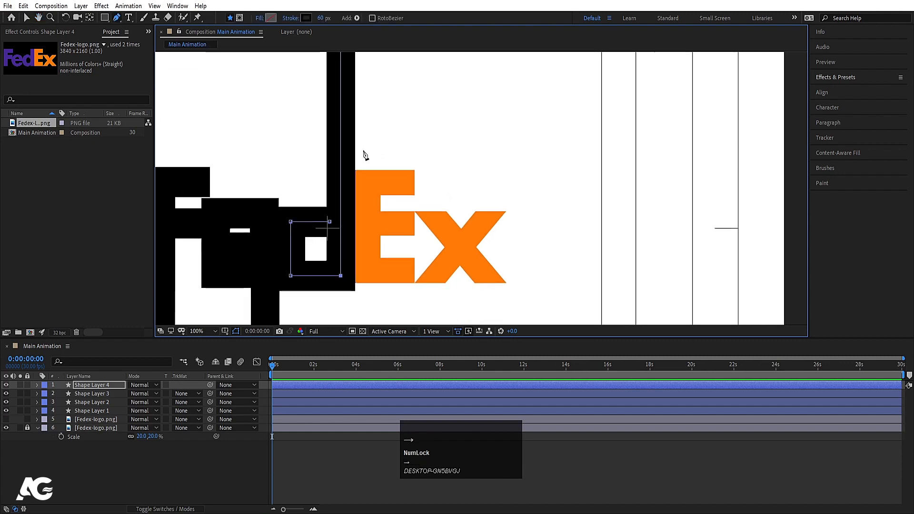
pyautogui.scroll(-2, 367, 181)
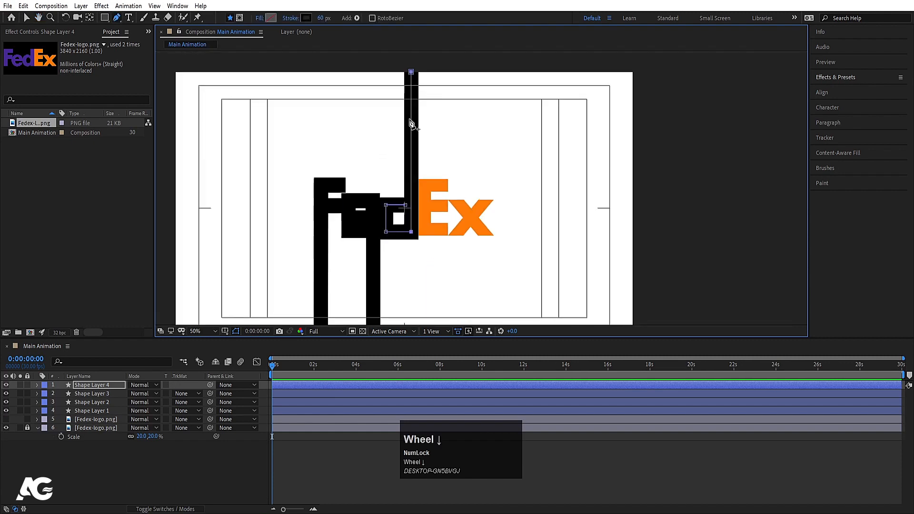
pyautogui.click(412, 73)
pyautogui.press('Right')
pyautogui.press('Right')
pyautogui.press('Right')
pyautogui.press('Right')
pyautogui.press('Right')
pyautogui.press('Right')
pyautogui.press('Right')
pyautogui.press('Right')
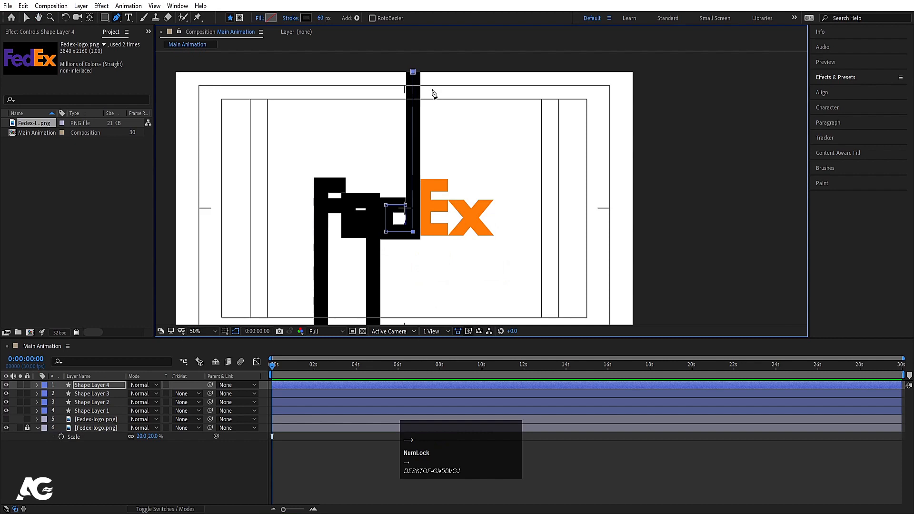
pyautogui.press('Left')
pyautogui.press('Left')
pyautogui.press('Left')
pyautogui.press('Left')
pyautogui.press('Left')
pyautogui.press('Left')
pyautogui.press('Left')
pyautogui.press('Left')
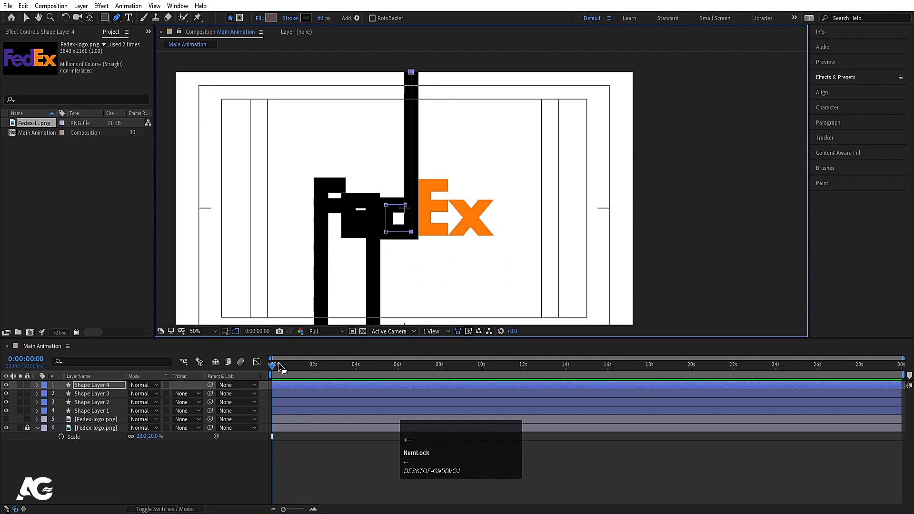
# Step: On a new shape layer, trace the E's stem and upper arm with straight segments starting at the composition's lower edge
pyautogui.click(100, 473)
pyautogui.press('space')
pyautogui.moveTo(406, 228); pyautogui.dragTo(356, 165)
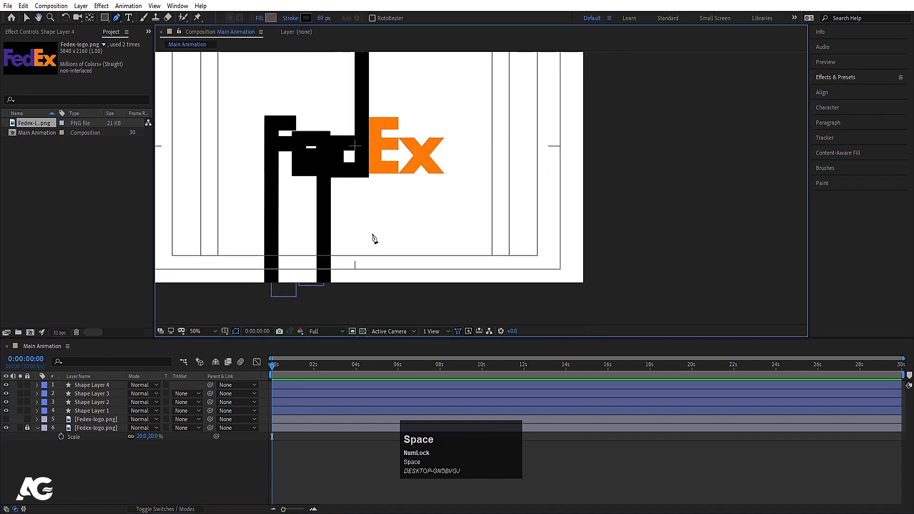
pyautogui.click(371, 282)
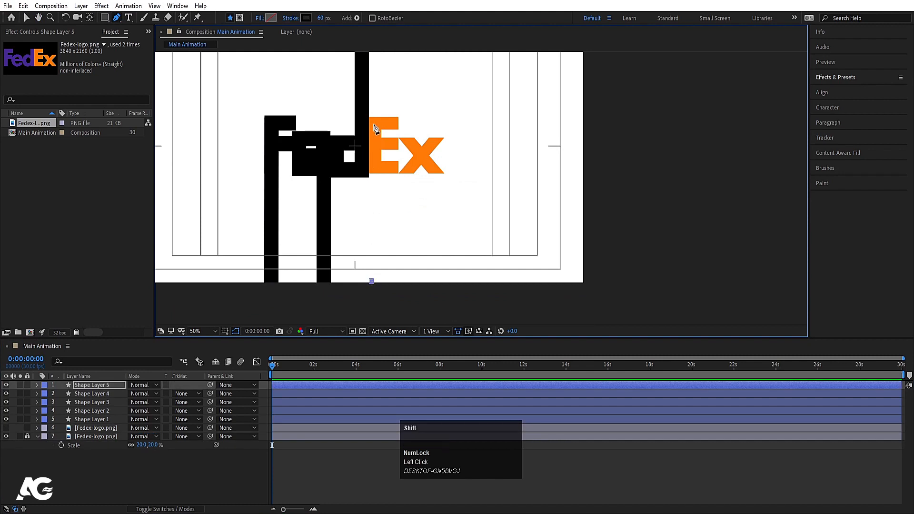
pyautogui.keyDown('shift'); pyautogui.click(375, 128); pyautogui.keyUp('shift')
pyautogui.keyDown('alt'); pyautogui.scroll(4, 399, 126); pyautogui.keyUp('alt')
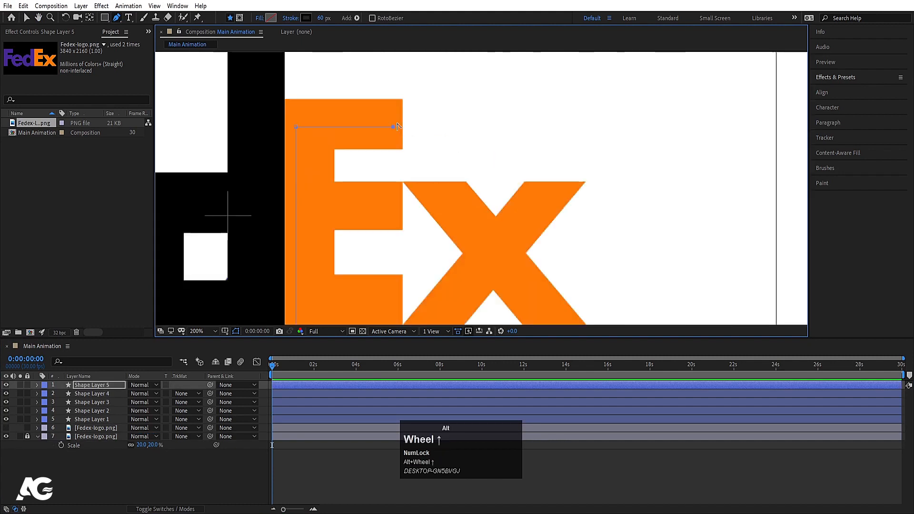
pyautogui.click(403, 127)
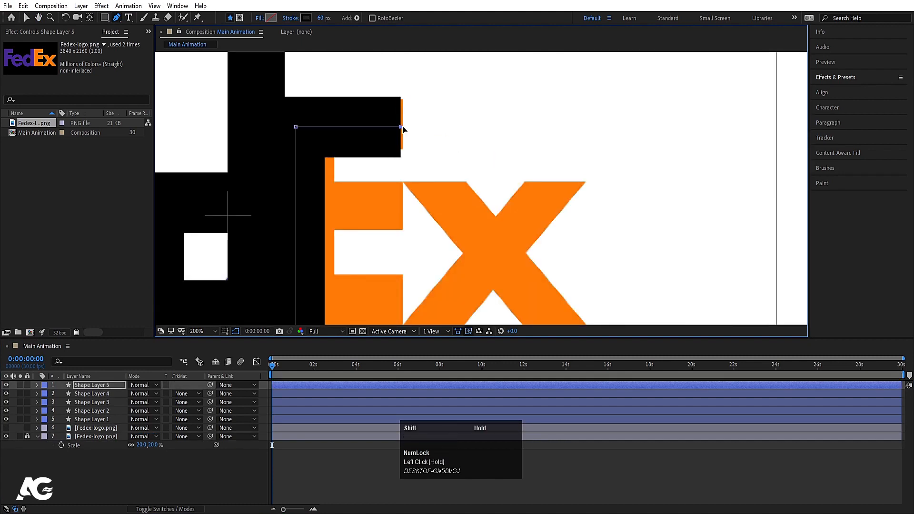
pyautogui.keyDown('alt'); pyautogui.scroll(-4, 323, 165); pyautogui.keyUp('alt')
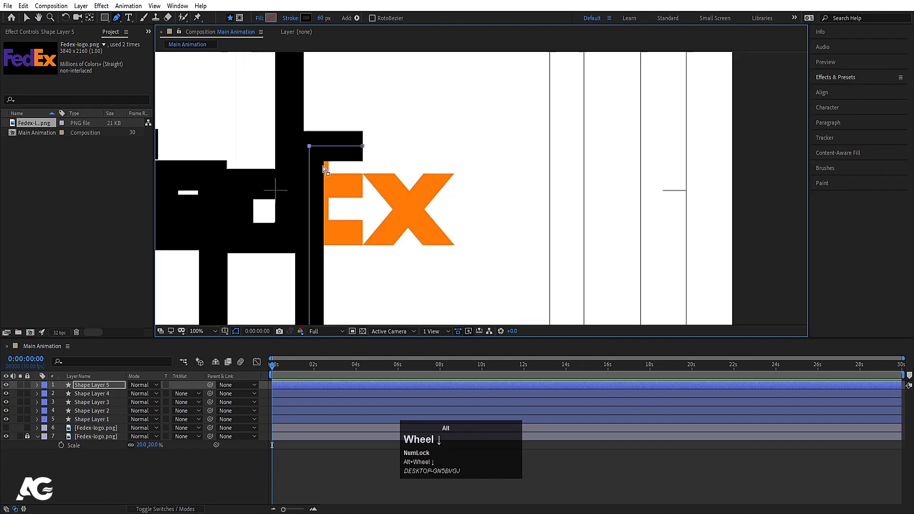
# Step: Nudge both stem points of the E path slightly right toward the logo's stem
pyautogui.keyDown('shift'); pyautogui.click(315, 314); pyautogui.keyUp('shift')
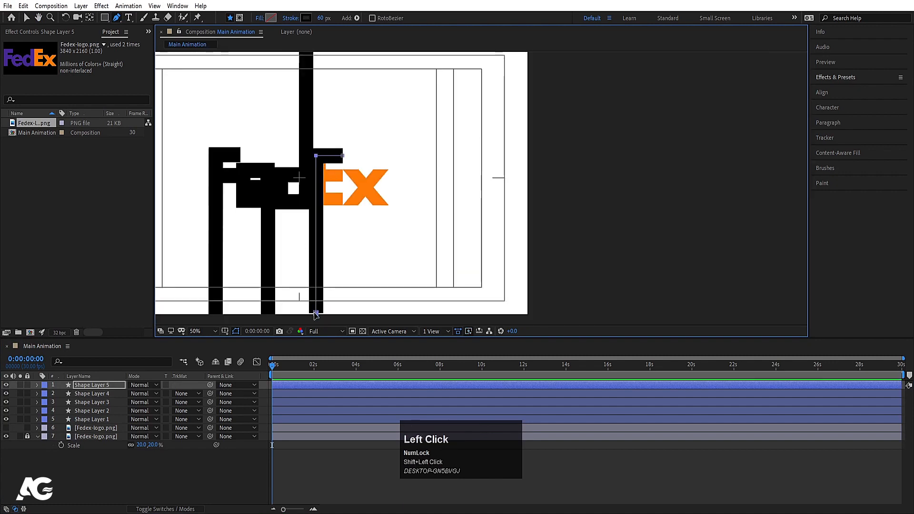
pyautogui.press('Right')
pyautogui.press('Right')
pyautogui.press('Right')
pyautogui.press('Right')
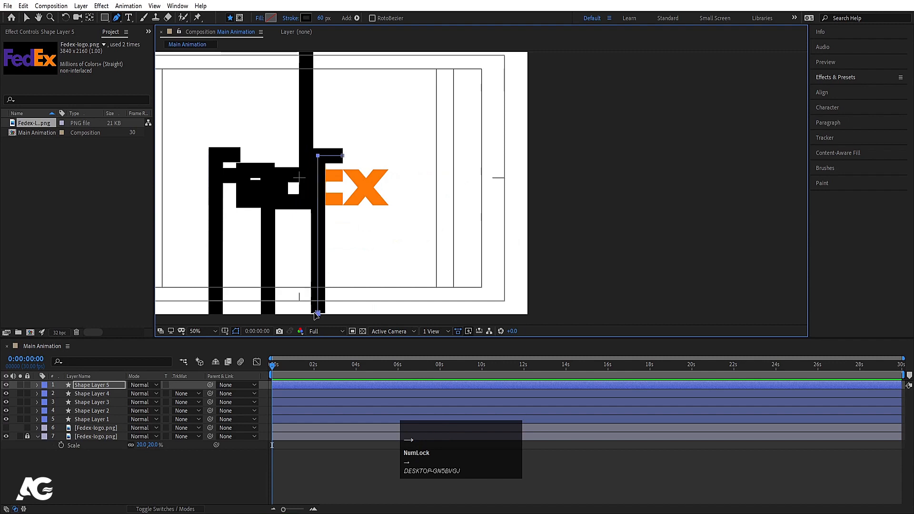
pyautogui.click(98, 449)
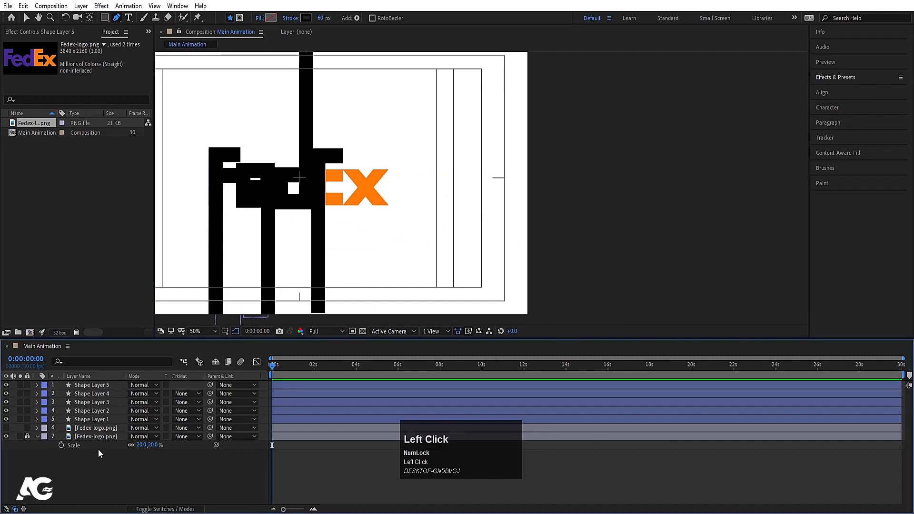
# Step: Lower the E stem's bottom end point slightly past the composition's lower edge
pyautogui.click(89, 385)
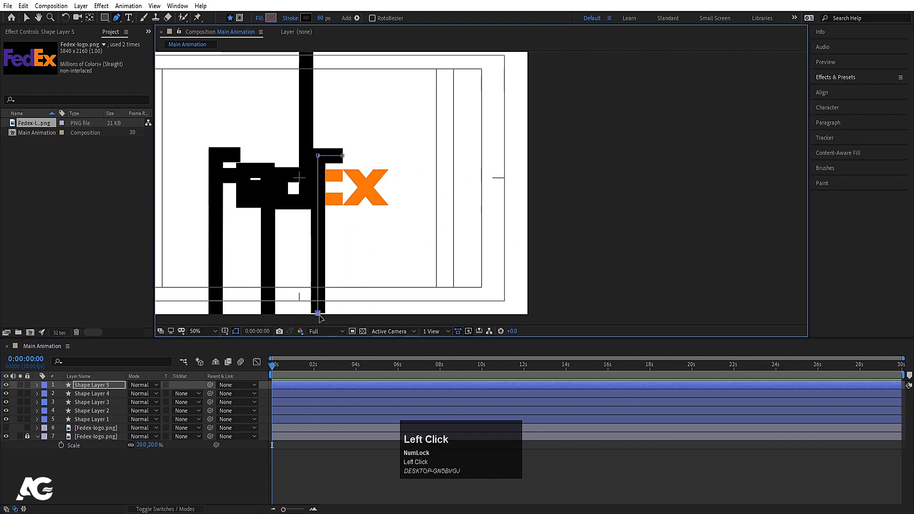
pyautogui.press('Down')
pyautogui.press('Down')
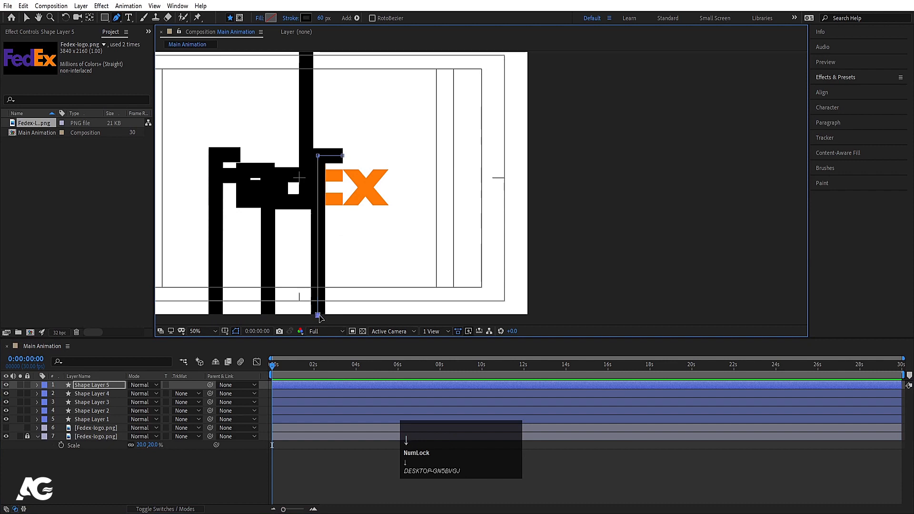
pyautogui.click(125, 473)
# Step: Nudge the whole E shape layer slightly right to cover the logo's stem and upper arm
pyautogui.scroll(2, 290, 220)
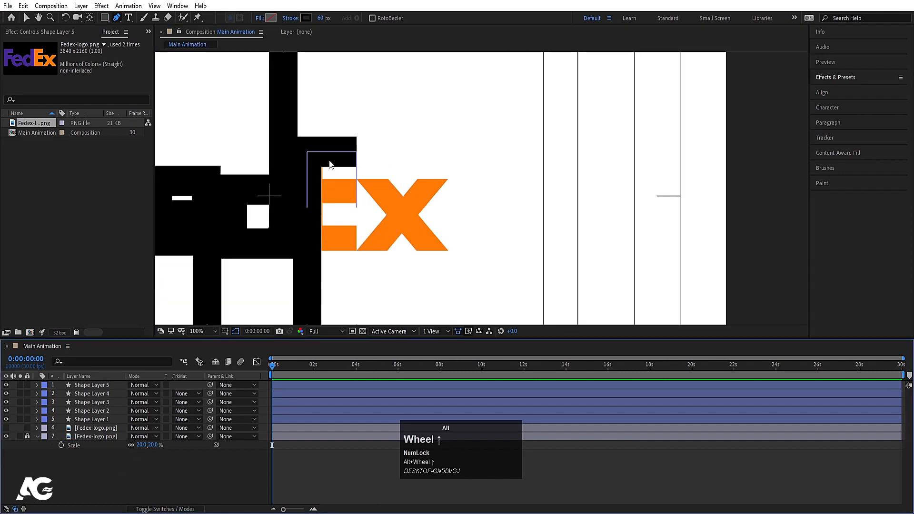
pyautogui.click(81, 386)
pyautogui.press('Right')
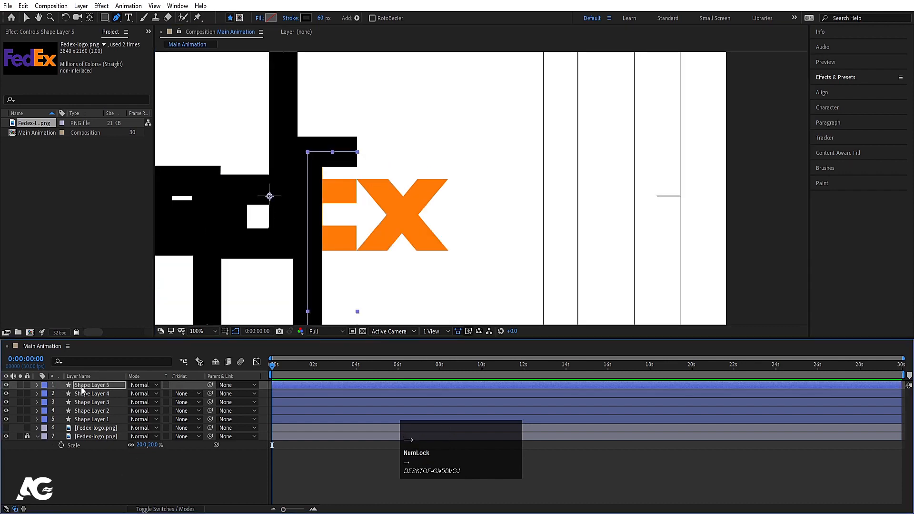
pyautogui.press('Right')
pyautogui.click(101, 461)
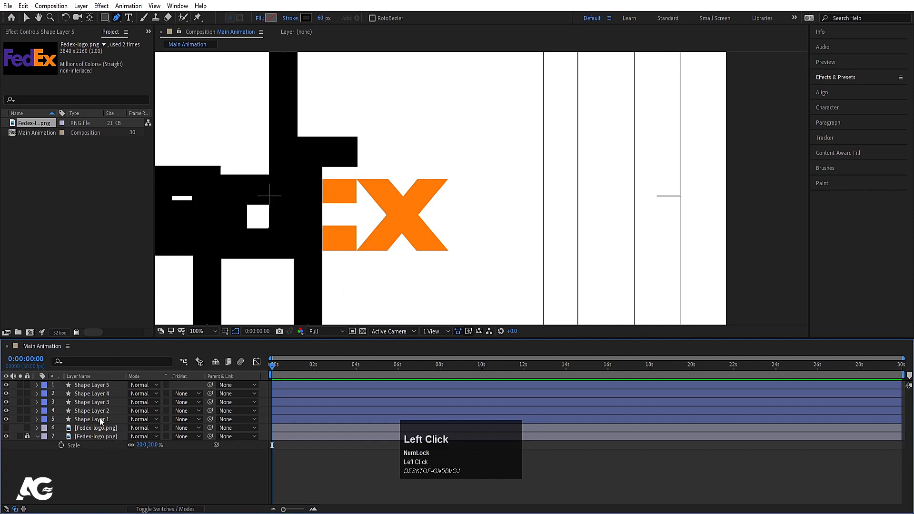
# Step: Duplicate the F's crossbar layer, bring the copy to the top of the stack, and shift it right onto the E's middle arm
pyautogui.click(101, 410)
pyautogui.scroll(-2, 327, 205)
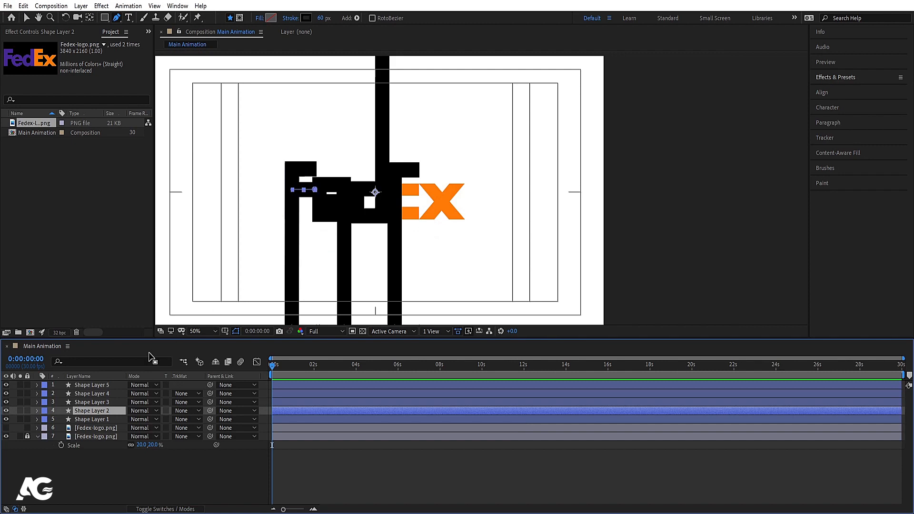
pyautogui.hotkey('ctrl', 'd')
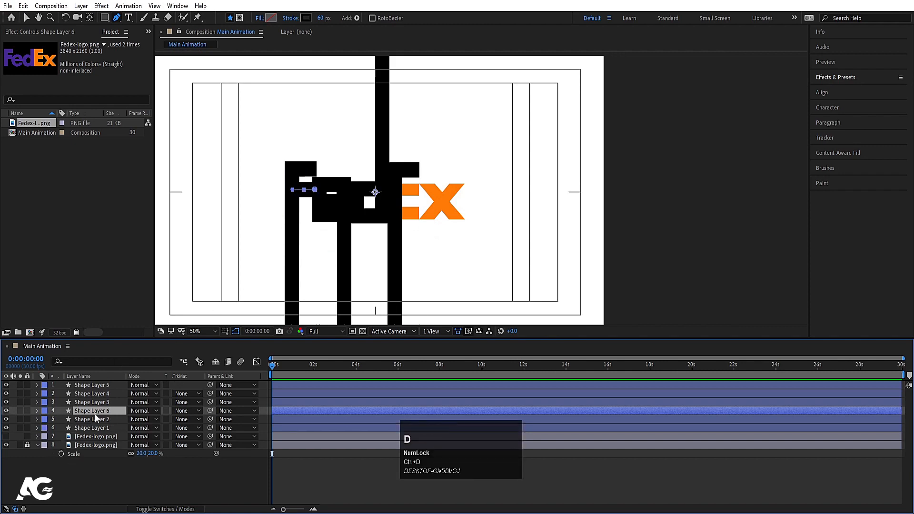
pyautogui.moveTo(95, 414); pyautogui.dragTo(318, 367)
pyautogui.press('p')
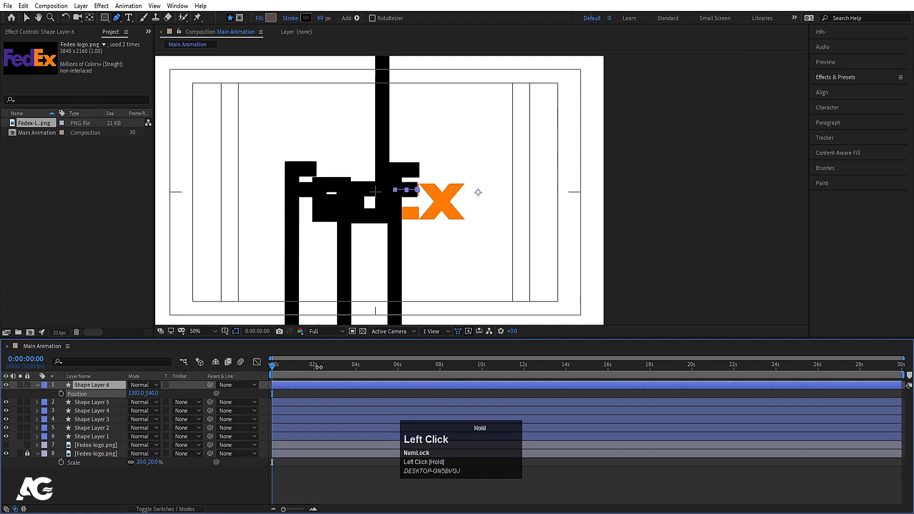
# Step: Duplicate the E's middle arm and set the copy's vertical position to 628 to form the lower arm
pyautogui.hotkey('ctrl', 'd')
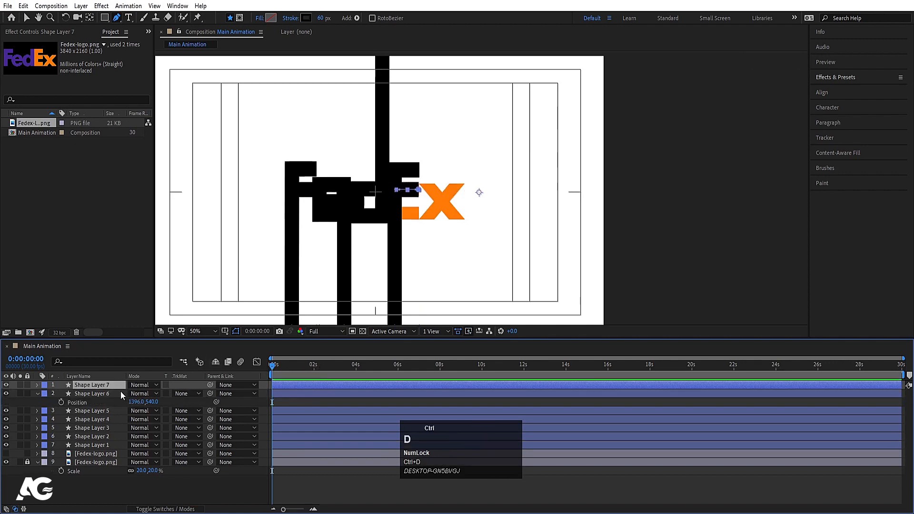
pyautogui.press('p')
pyautogui.moveTo(148, 394); pyautogui.dragTo(183, 394)
pyautogui.click(101, 492)
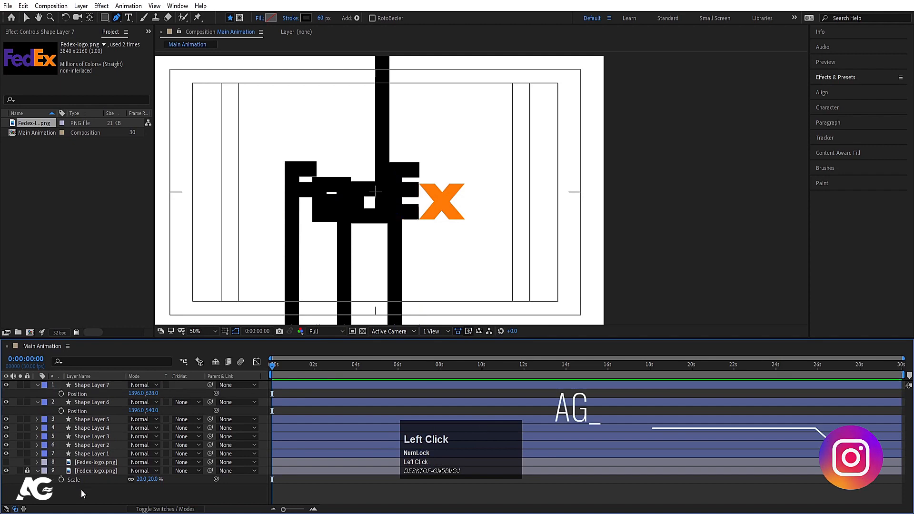
pyautogui.press('u')
# Step: On a new shape layer, draw a vertical line extending beyond the composition's upper and lower edges right of the x, and center its anchor point
pyautogui.scroll(-2, 481, 257)
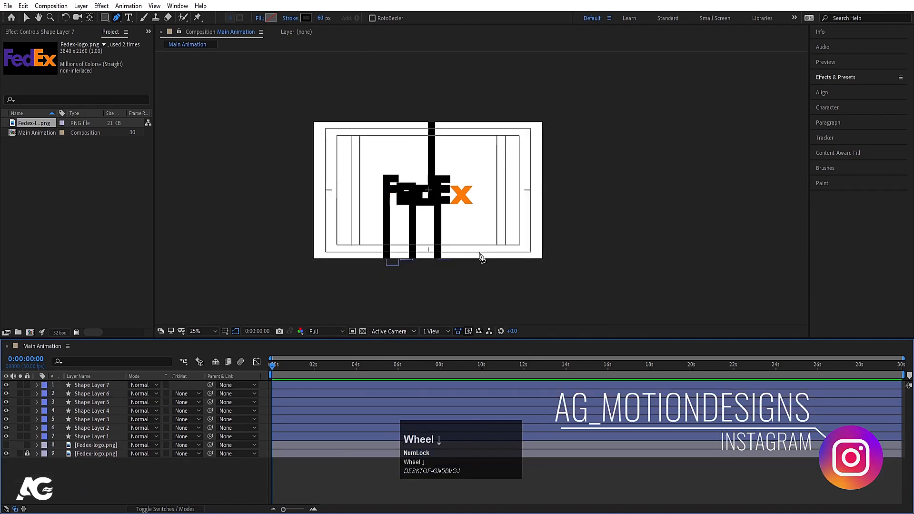
pyautogui.click(505, 275)
pyautogui.keyDown('shift'); pyautogui.click(505, 94); pyautogui.keyUp('shift')
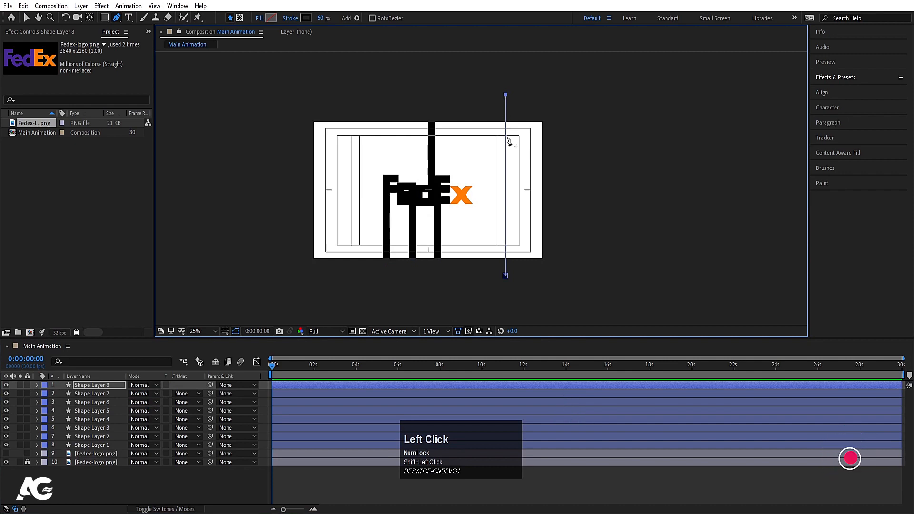
pyautogui.click(96, 393)
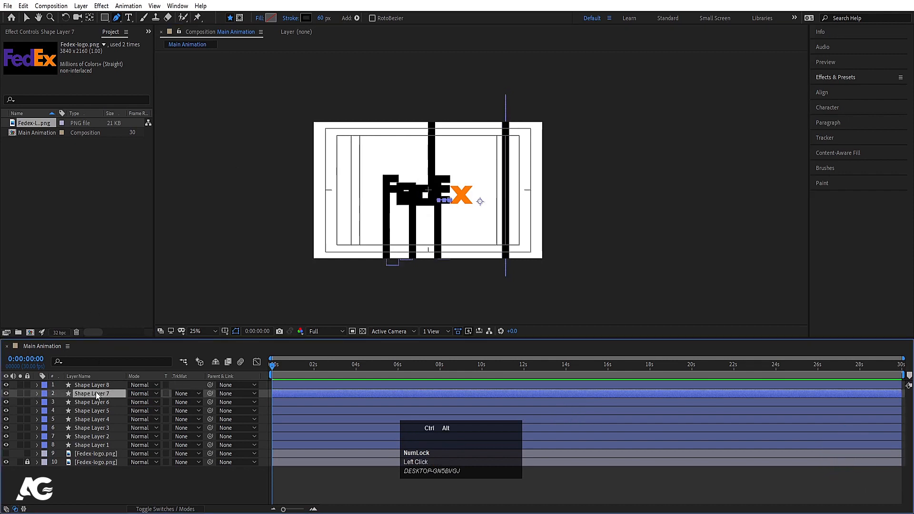
pyautogui.click(91, 384)
pyautogui.hotkey('ctrl', 'alt', 'Home')
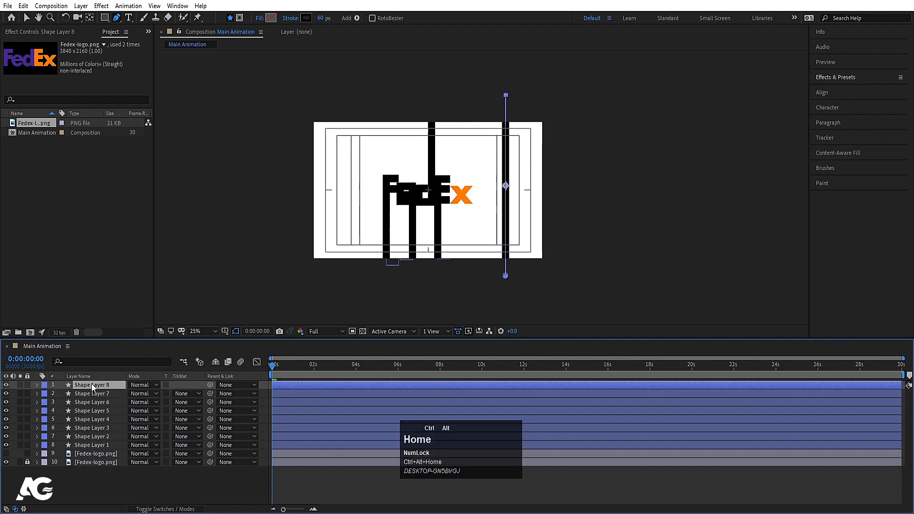
# Step: Rotate the vertical line to -25°
pyautogui.press('r')
pyautogui.click(144, 394)
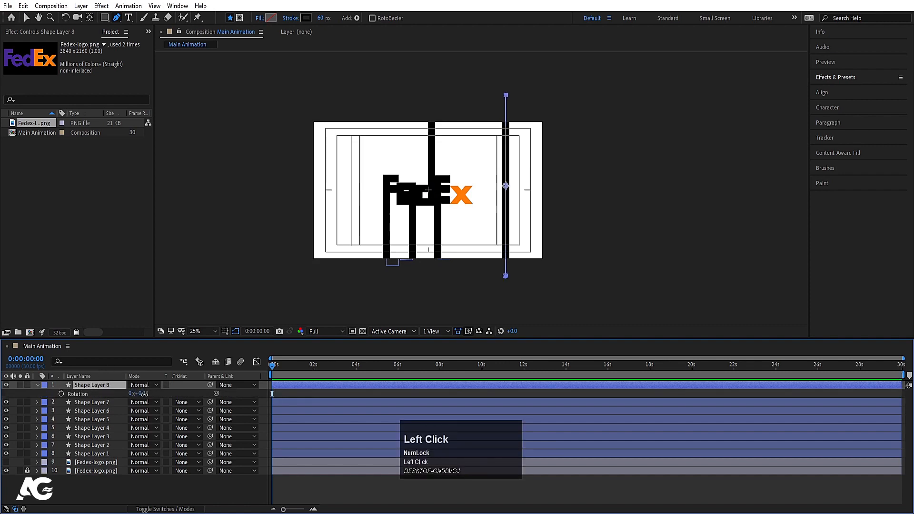
pyautogui.moveTo(144, 394); pyautogui.dragTo(132, 393)
# Step: Move the slanted line onto the center of the logo's x and set its rotation to -41°
pyautogui.press('v')
pyautogui.keyDown('alt'); pyautogui.scroll(1, 501, 193); pyautogui.keyUp('alt')
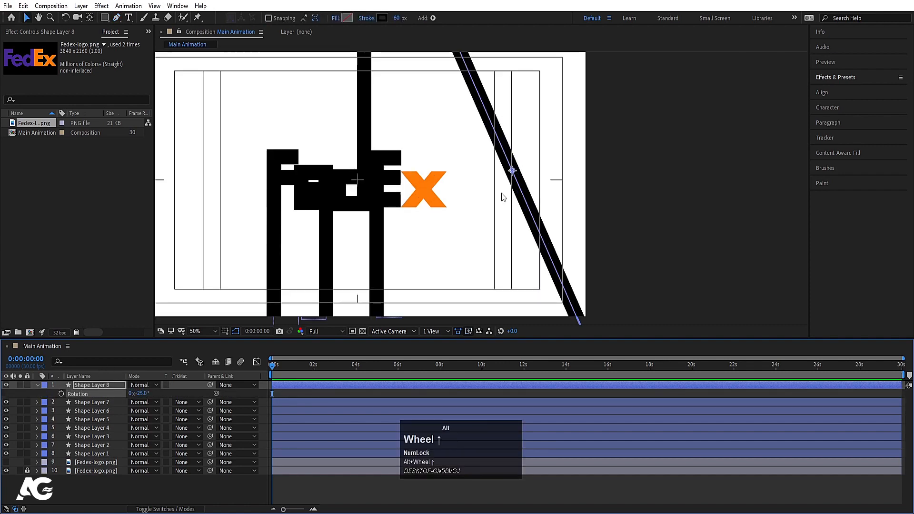
pyautogui.moveTo(513, 183); pyautogui.dragTo(429, 190)
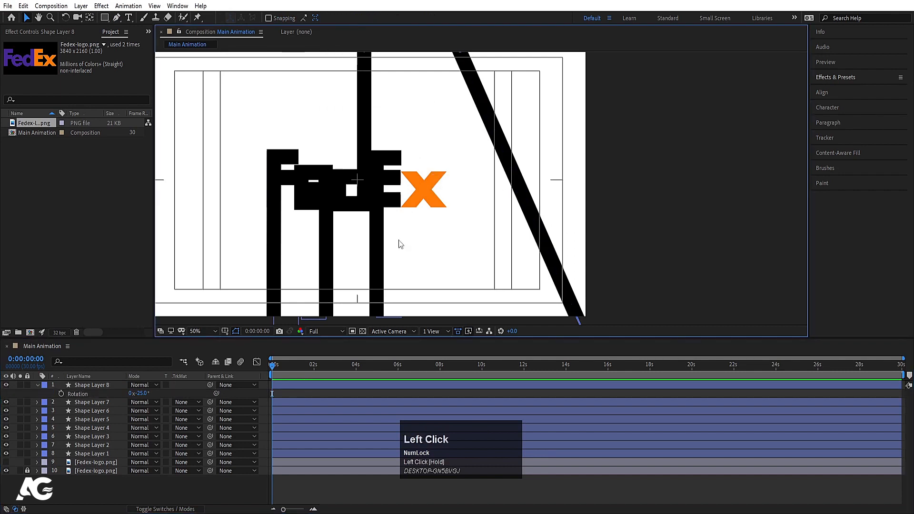
pyautogui.click(115, 385)
pyautogui.moveTo(515, 174); pyautogui.dragTo(423, 191)
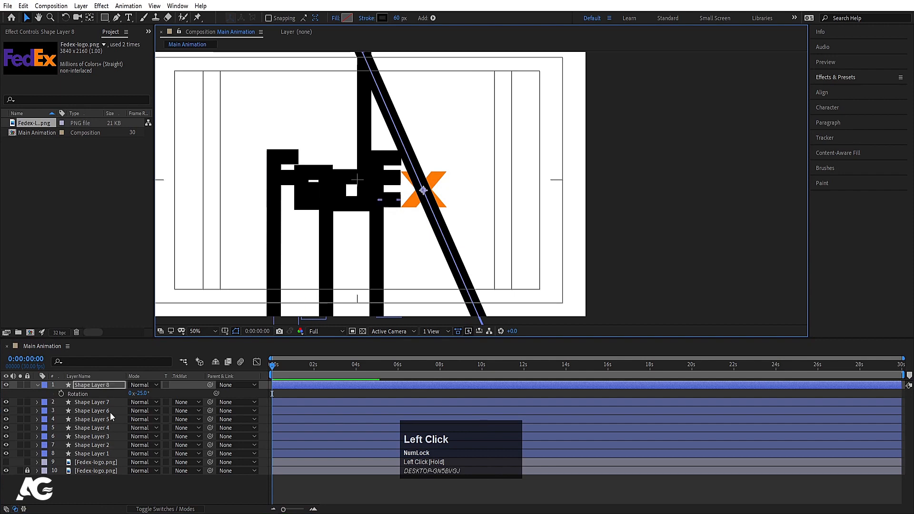
pyautogui.moveTo(142, 393); pyautogui.dragTo(136, 392)
# Step: Extend the slanted line's upper end point farther beyond the composition's upper edge
pyautogui.click(114, 386)
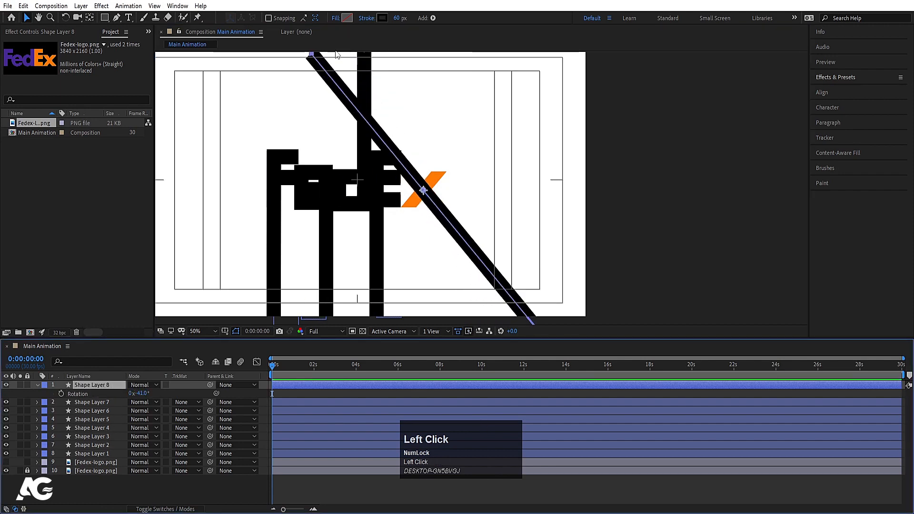
pyautogui.press('g')
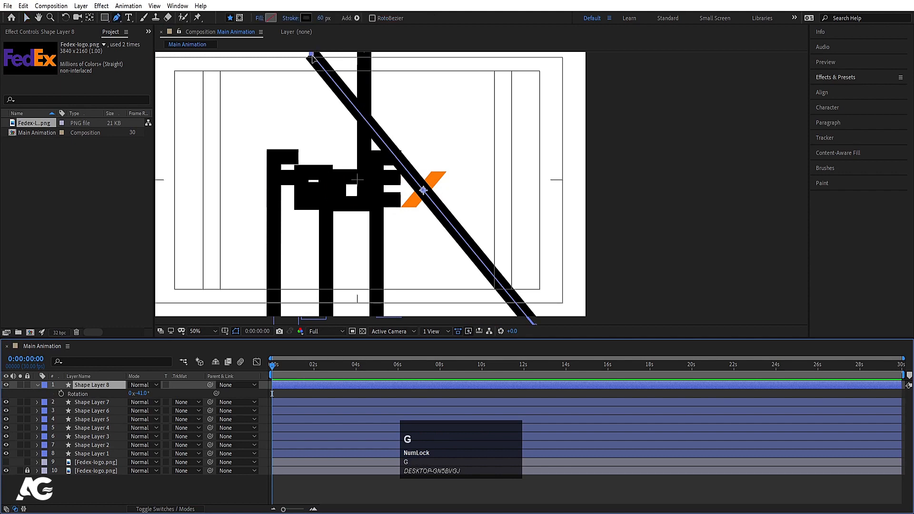
pyautogui.click(313, 56)
pyautogui.moveTo(312, 56); pyautogui.dragTo(294, 45)
# Step: Recenter the slanted line's anchor point and move the line back over the x's center
pyautogui.click(111, 385)
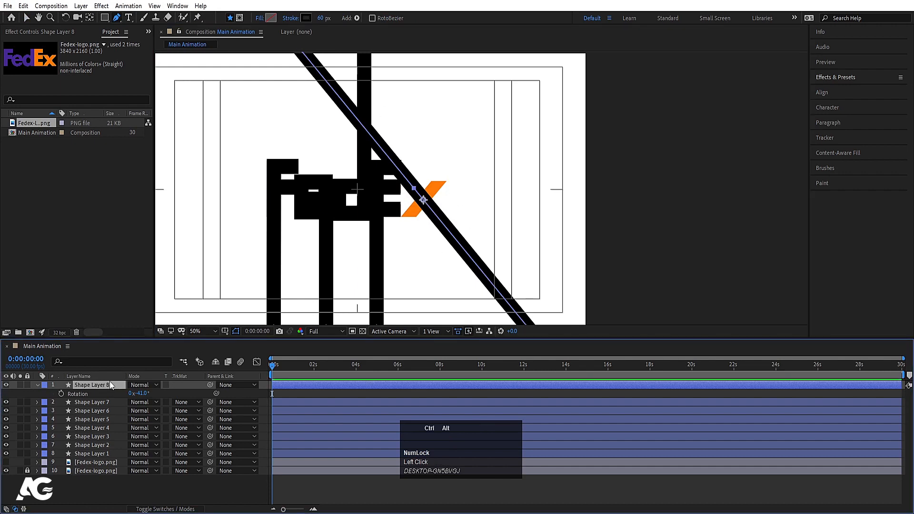
pyautogui.hotkey('ctrl', 'alt', 'Home')
pyautogui.press('v')
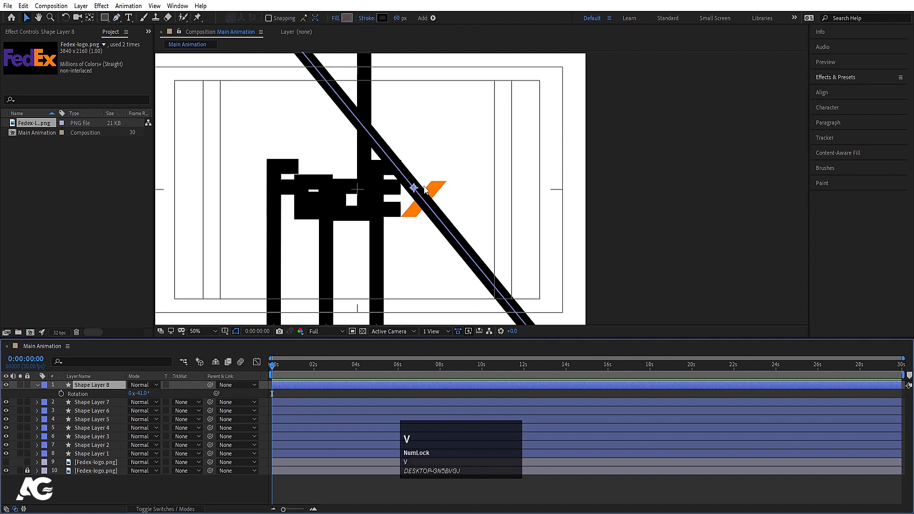
pyautogui.moveTo(421, 193); pyautogui.dragTo(421, 197)
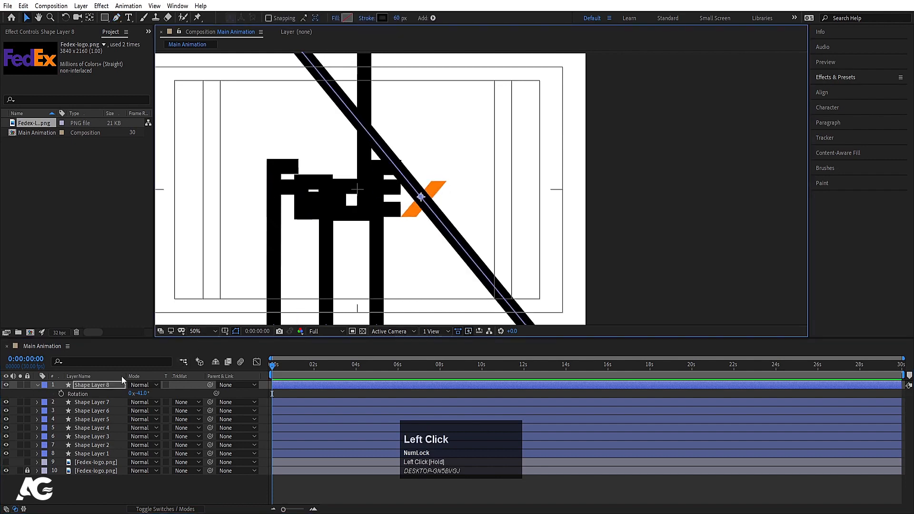
# Step: Duplicate the slanted line and rotate the copy to 43° for the x's other diagonal
pyautogui.click(107, 385)
pyautogui.hotkey('ctrl', 'd')
pyautogui.press('r')
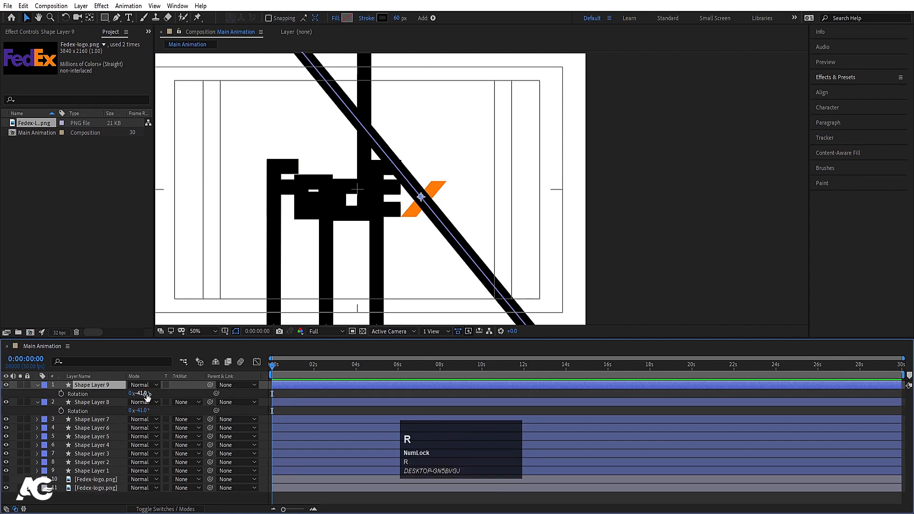
pyautogui.moveTo(142, 394); pyautogui.dragTo(184, 398)
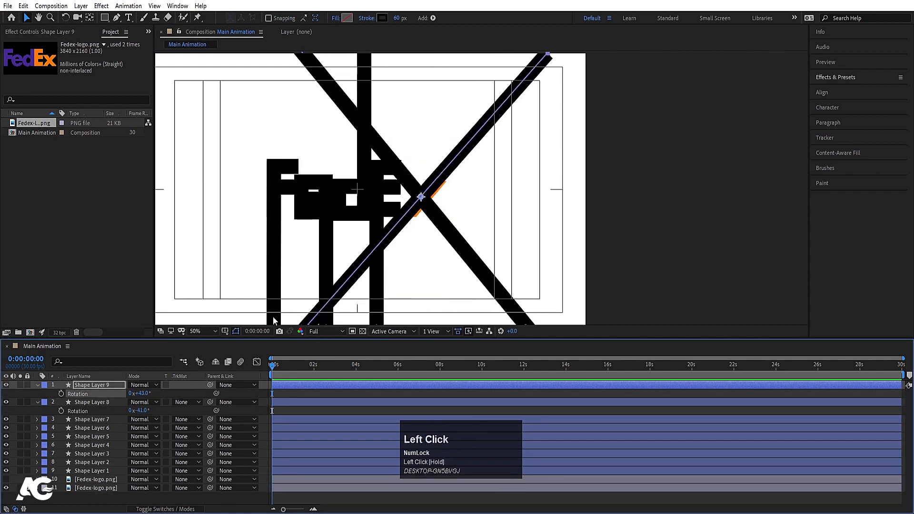
# Step: Nudge the second diagonal slightly right and up to cover the x's remaining stroke
pyautogui.press('Right')
pyautogui.press('Right')
pyautogui.press('Right')
pyautogui.press('Right')
pyautogui.press('Right')
pyautogui.press('Right')
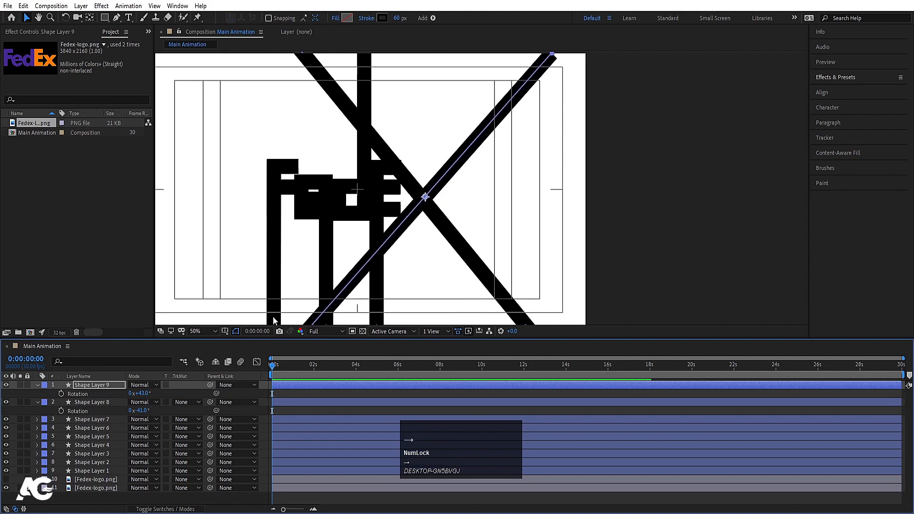
pyautogui.press('Up')
pyautogui.press('Up')
pyautogui.press('Up')
pyautogui.press('Up')
pyautogui.press('Up')
pyautogui.press('Up')
pyautogui.press('Up')
# Step: Fine-tune the second diagonal's position up and to the right over the x's center, then collapse both diagonals' rotation properties
pyautogui.press('Right')
pyautogui.press('Right')
pyautogui.press('Right')
pyautogui.press('Right')
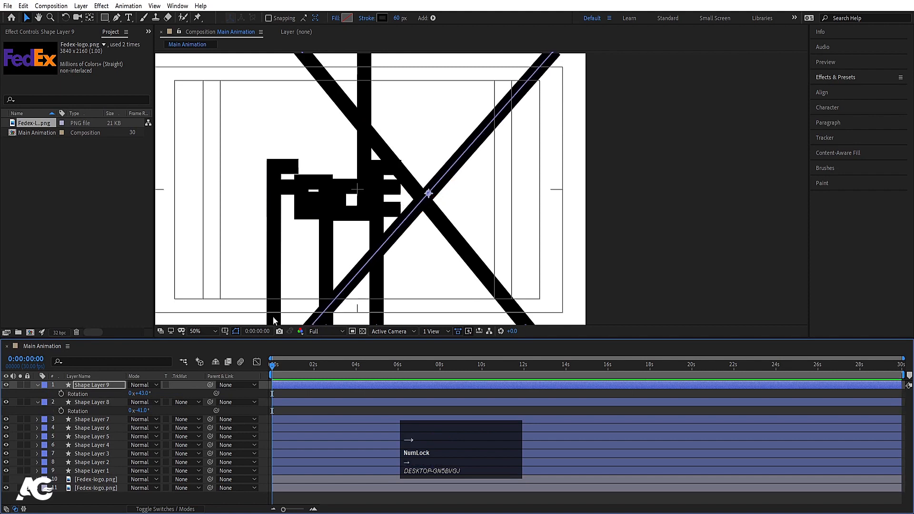
pyautogui.press('Up')
pyautogui.press('Up')
pyautogui.press('Up')
pyautogui.press('Up')
pyautogui.press('Up')
pyautogui.press('Right')
pyautogui.press('Right')
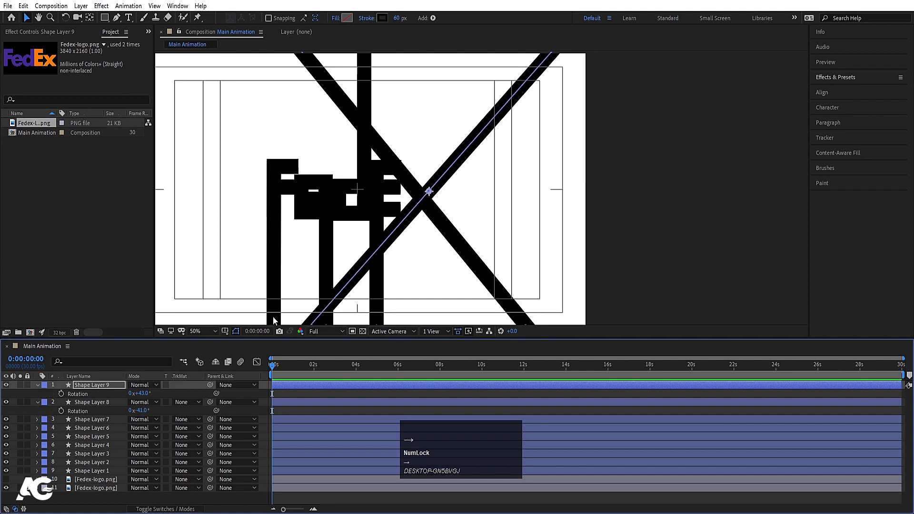
pyautogui.scroll(-2, 273, 318)
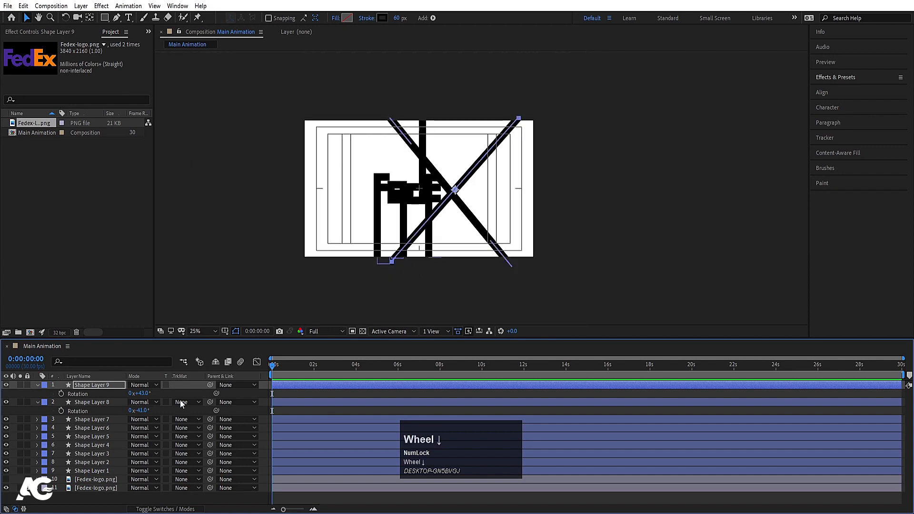
pyautogui.click(276, 395)
pyautogui.press('u')
# Step: Show the hidden, unlocked Fedex-logo.png layer and move it to the top of the layer stack
pyautogui.click(118, 463)
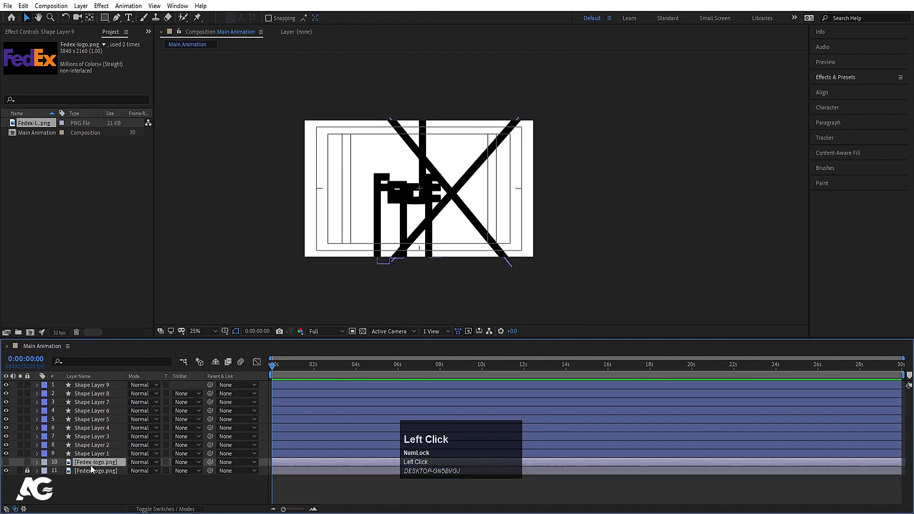
pyautogui.click(6, 462)
pyautogui.moveTo(114, 466); pyautogui.dragTo(116, 384)
# Step: Recolor the strokes of Shape Layers 5 through 9 with the orange FF7A08 sampled from the logo's E
pyautogui.click(98, 394)
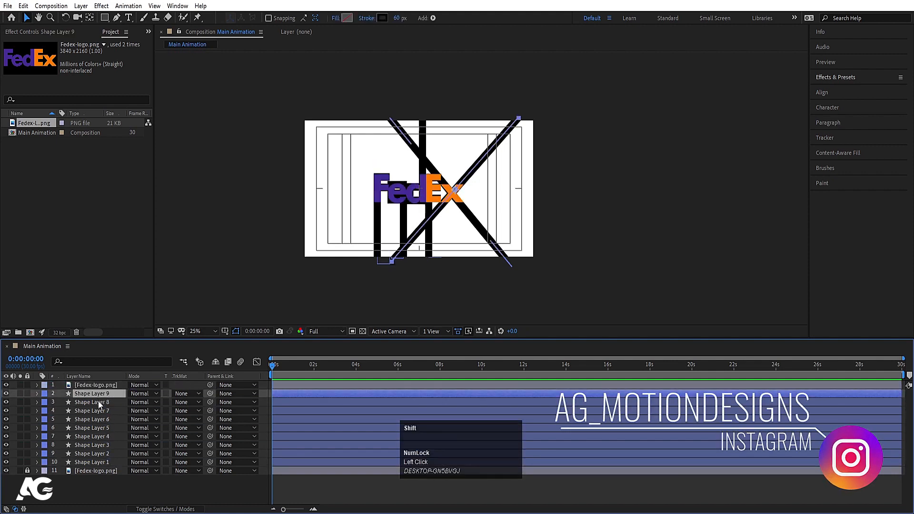
pyautogui.keyDown('shift'); pyautogui.click(98, 402); pyautogui.keyUp('shift')
pyautogui.keyDown('shift'); pyautogui.click(98, 409); pyautogui.keyUp('shift')
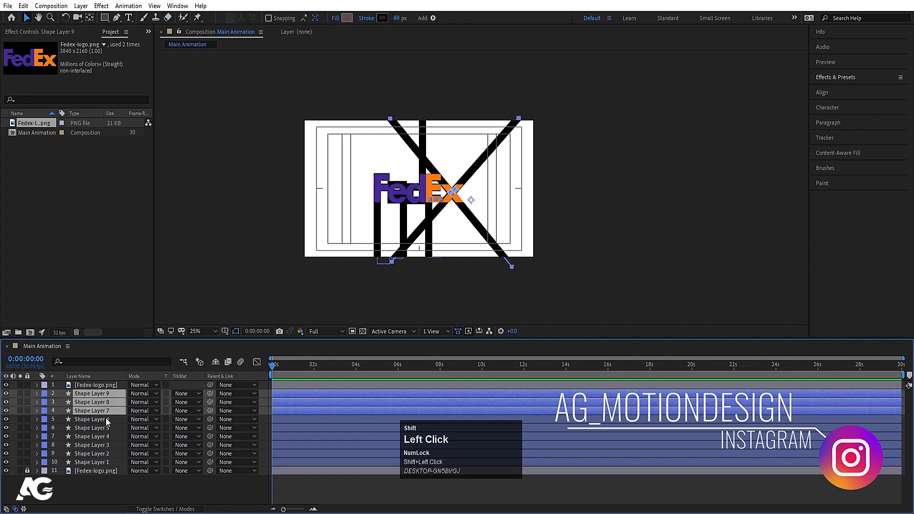
pyautogui.keyDown('shift'); pyautogui.click(106, 418); pyautogui.keyUp('shift')
pyautogui.keyDown('shift'); pyautogui.click(108, 427); pyautogui.keyUp('shift')
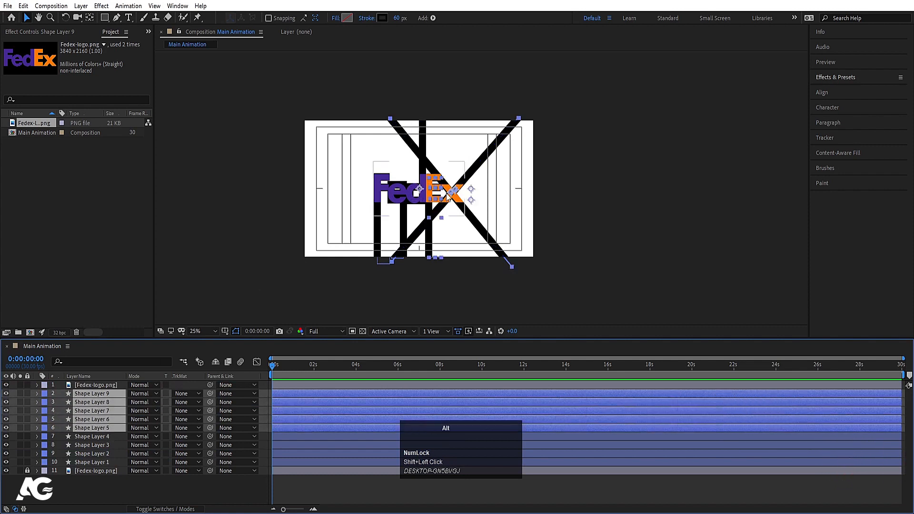
pyautogui.scroll(2, 446, 191)
pyautogui.click(382, 18)
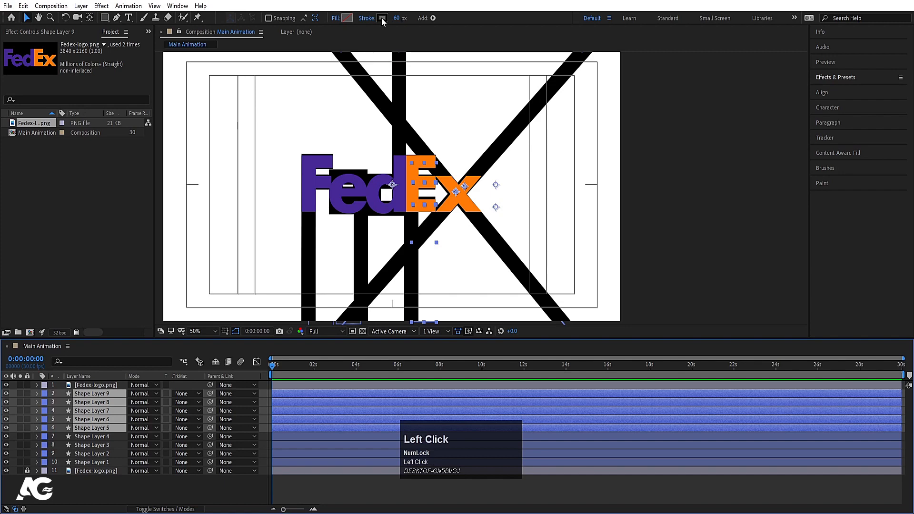
pyautogui.click(240, 184)
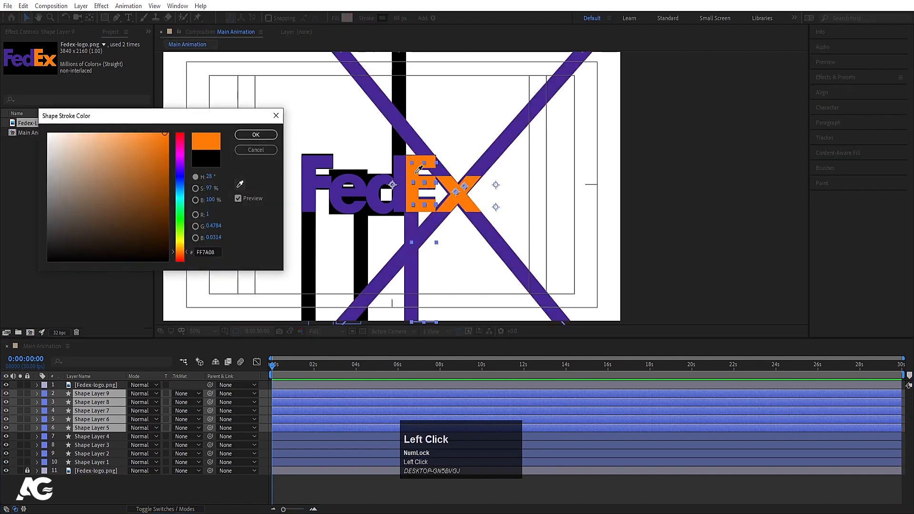
pyautogui.click(422, 190)
pyautogui.click(256, 135)
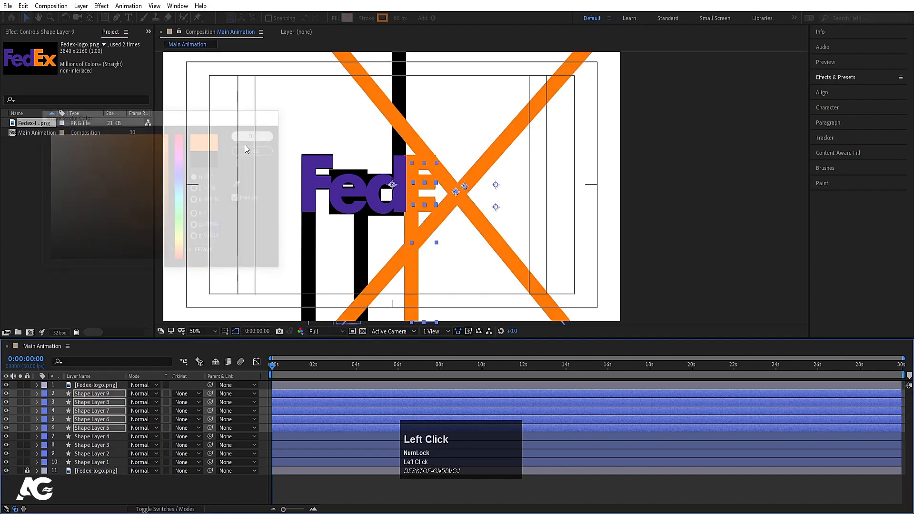
# Step: Recolor the strokes of Shape Layers 1 through 4 with the purple 462895 sampled from the logo's F
pyautogui.click(88, 437)
pyautogui.keyDown('shift'); pyautogui.click(80, 467); pyautogui.keyUp('shift')
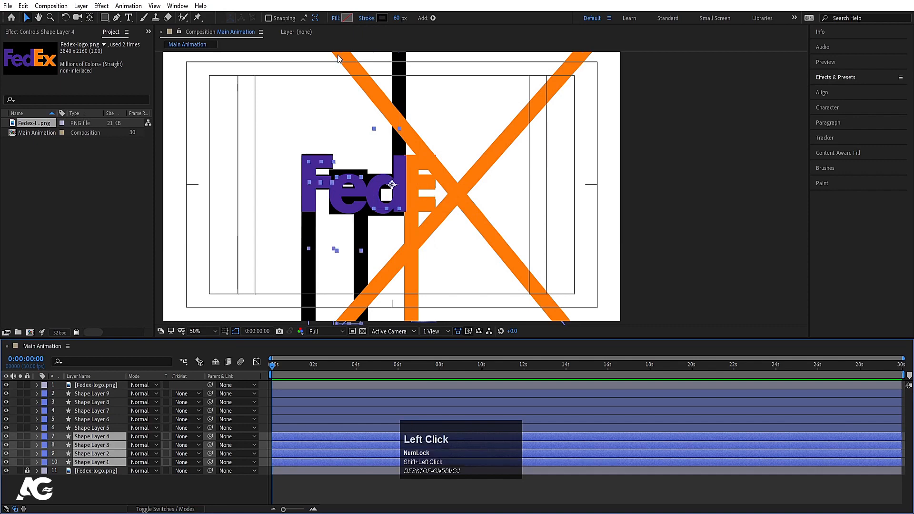
pyautogui.click(382, 19)
pyautogui.click(240, 184)
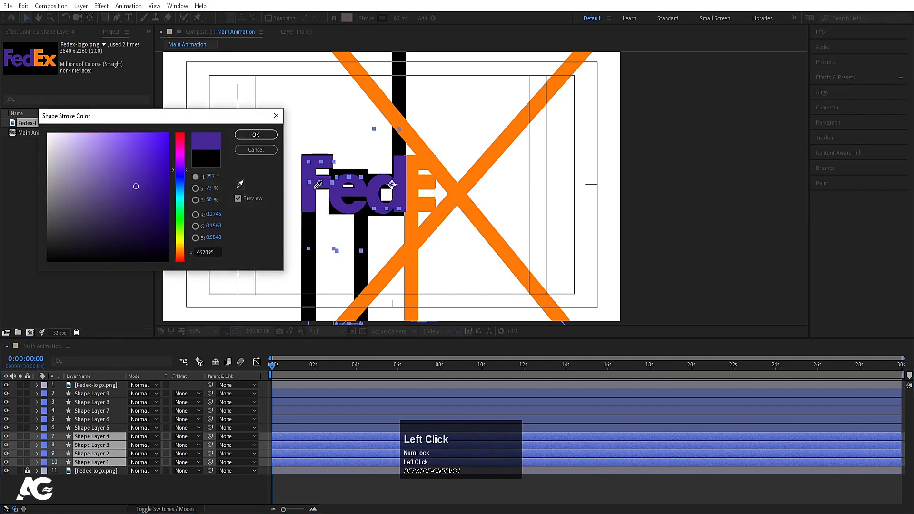
pyautogui.click(311, 192)
pyautogui.click(243, 135)
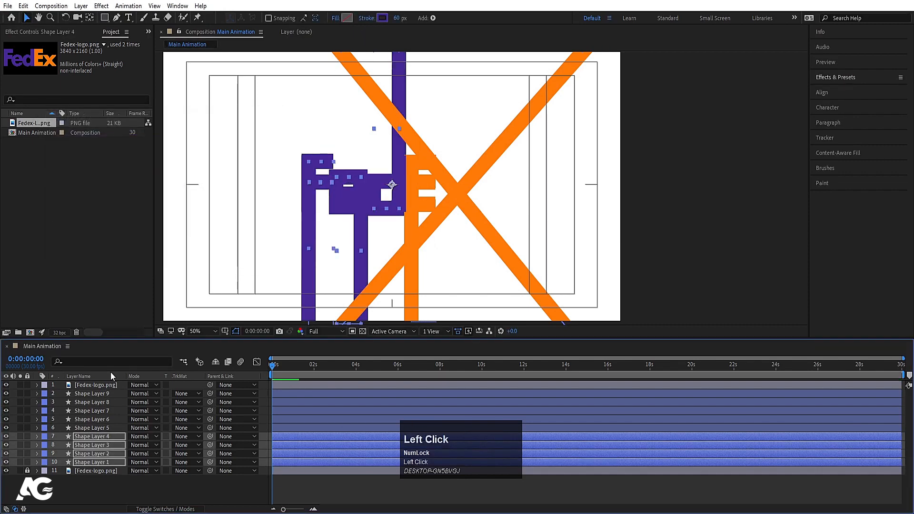
# Step: Delete the topmost Fedex-logo.png layer and center the anchor points of all nine shape layers on their content
pyautogui.click(96, 385)
pyautogui.press('Delete')
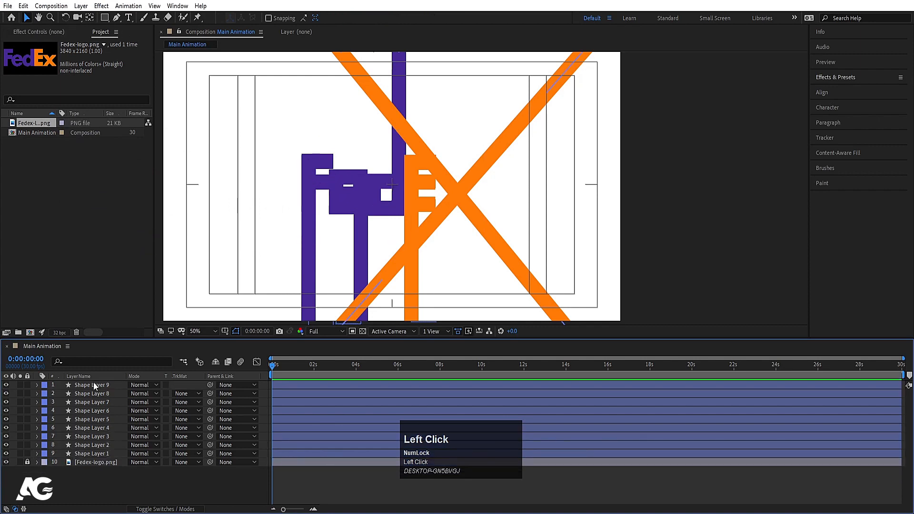
pyautogui.click(71, 453)
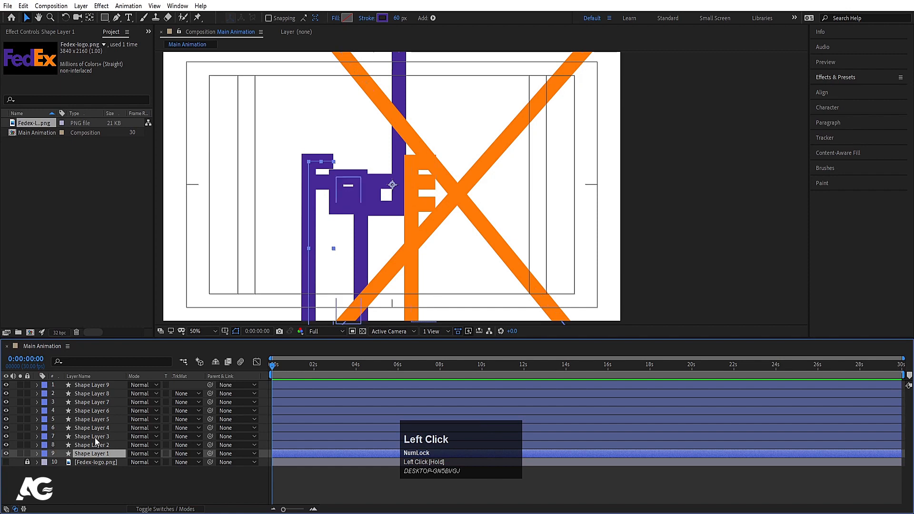
pyautogui.keyDown('shift'); pyautogui.click(85, 385); pyautogui.keyUp('shift')
pyautogui.hotkey('ctrl', 'alt', 'Home')
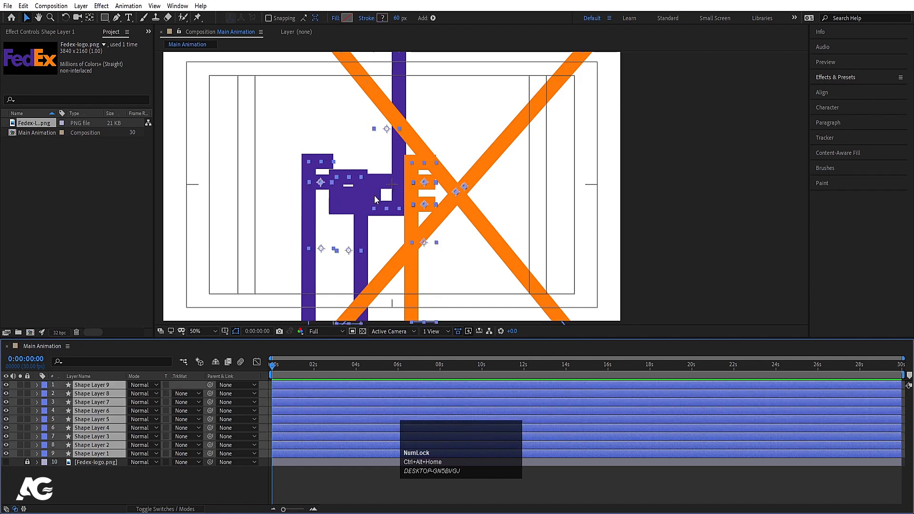
pyautogui.click(105, 476)
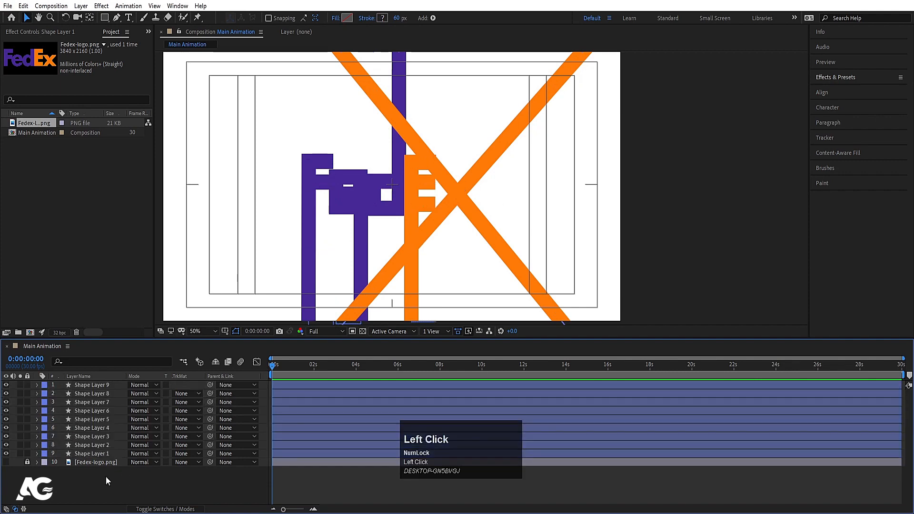
# Step: Add Trim Paths to Shape Layer 1, expand its settings and solo the layer
pyautogui.click(85, 455)
pyautogui.click(38, 454)
pyautogui.click(200, 462)
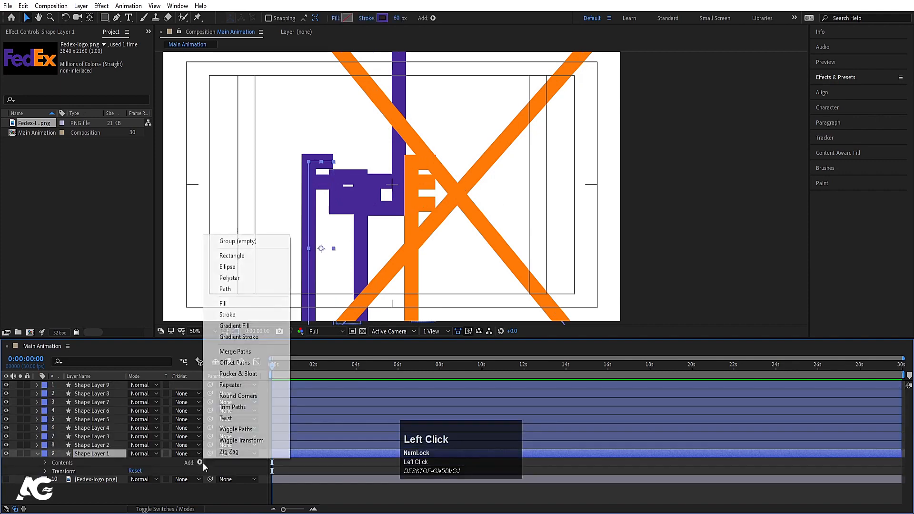
pyautogui.click(230, 408)
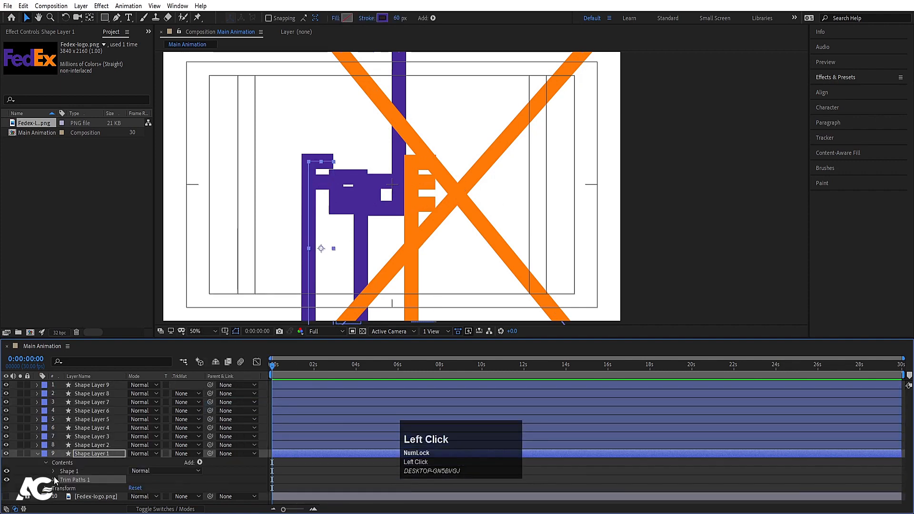
pyautogui.click(53, 478)
pyautogui.click(20, 440)
# Step: Keyframe Shape Layer 1's Trim Paths End from 0% at 0:00:00:00 to 100% at 0:00:00:29
pyautogui.scroll(-1, 134, 466)
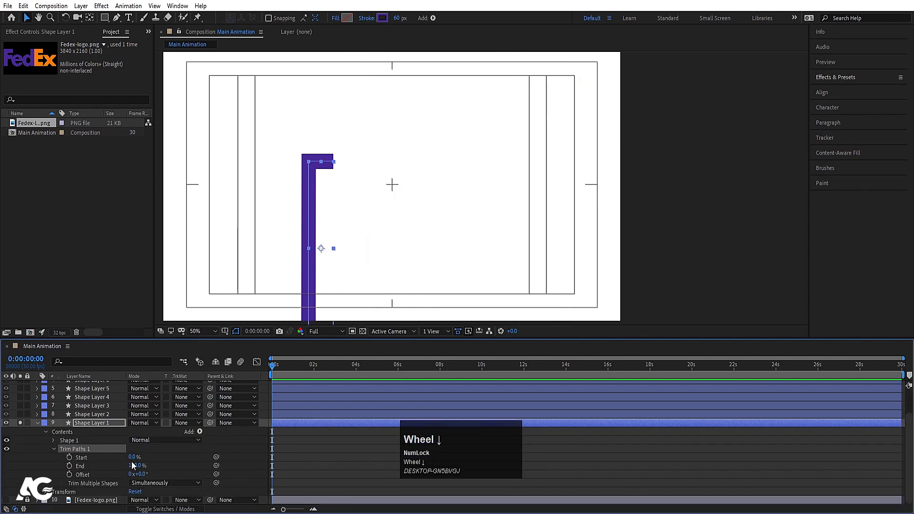
pyautogui.click(136, 466)
pyautogui.press('Return')
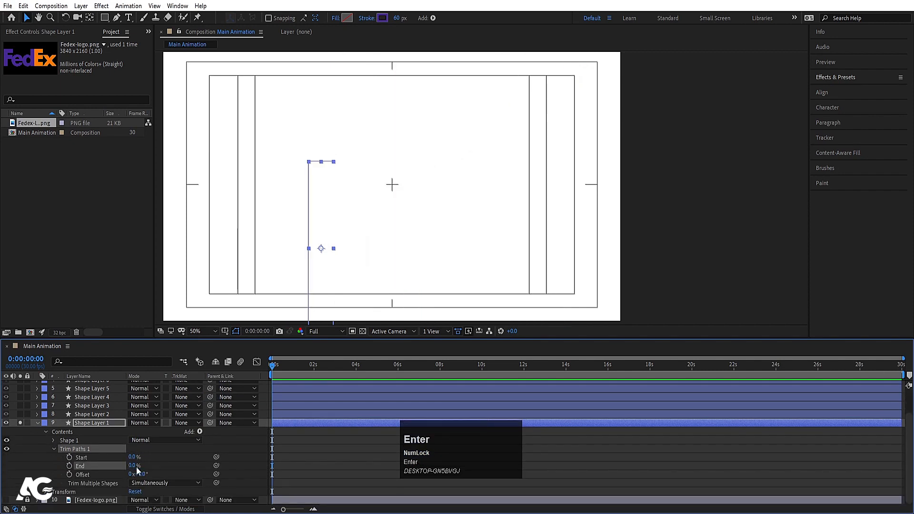
pyautogui.click(69, 466)
pyautogui.press('=')
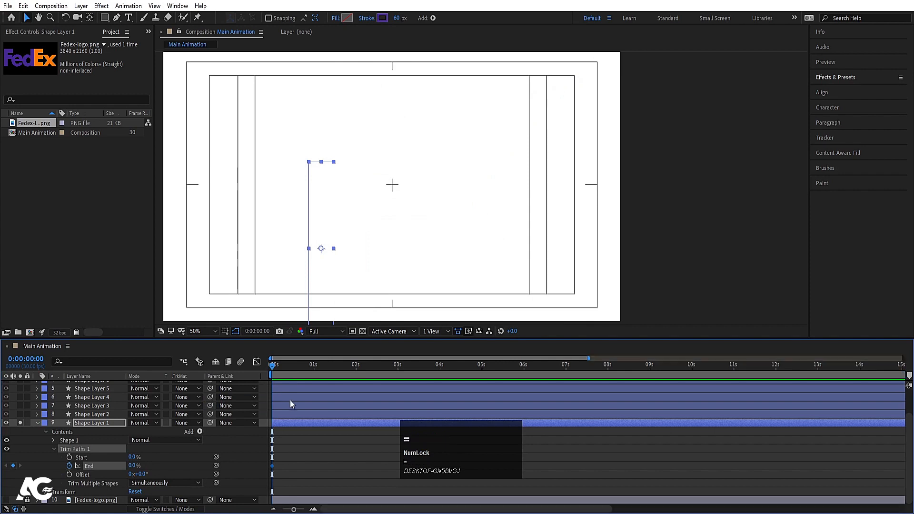
pyautogui.click(312, 366)
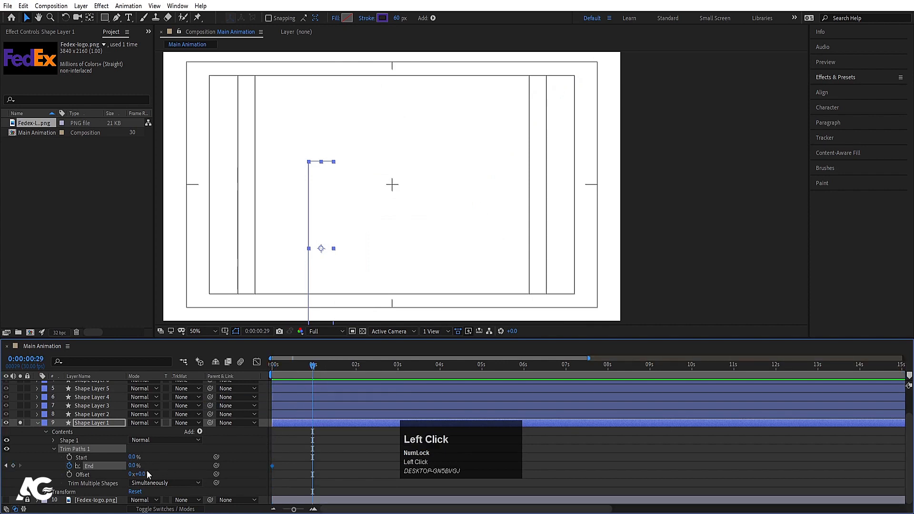
pyautogui.write('100')
pyautogui.press('Return')
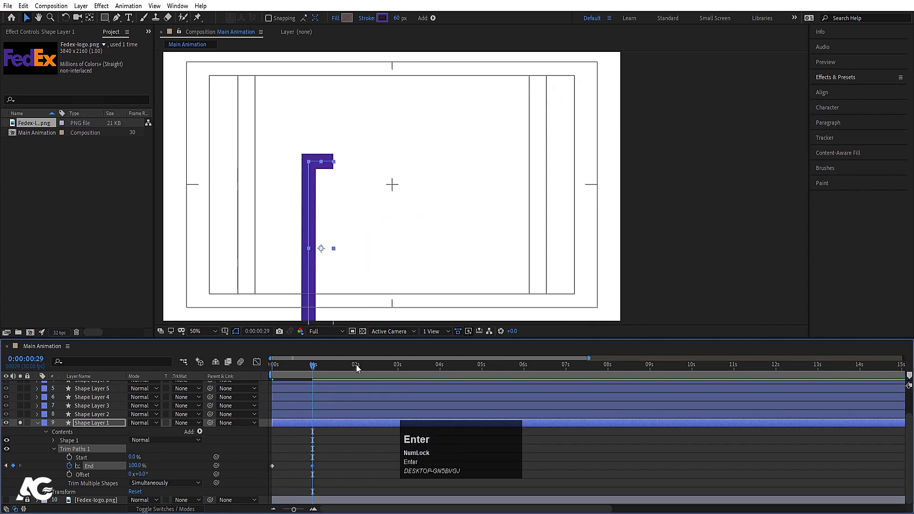
# Step: Keyframe Shape Layer 1's Trim Paths Start from 0% at 0:00:00:29 to 100% at 0:00:02:00 and preview the animation
pyautogui.click(356, 367)
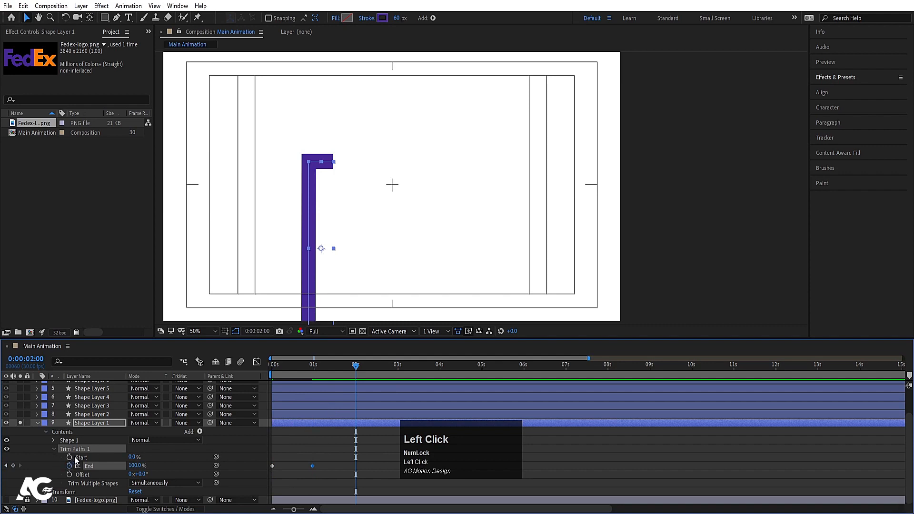
pyautogui.press('j')
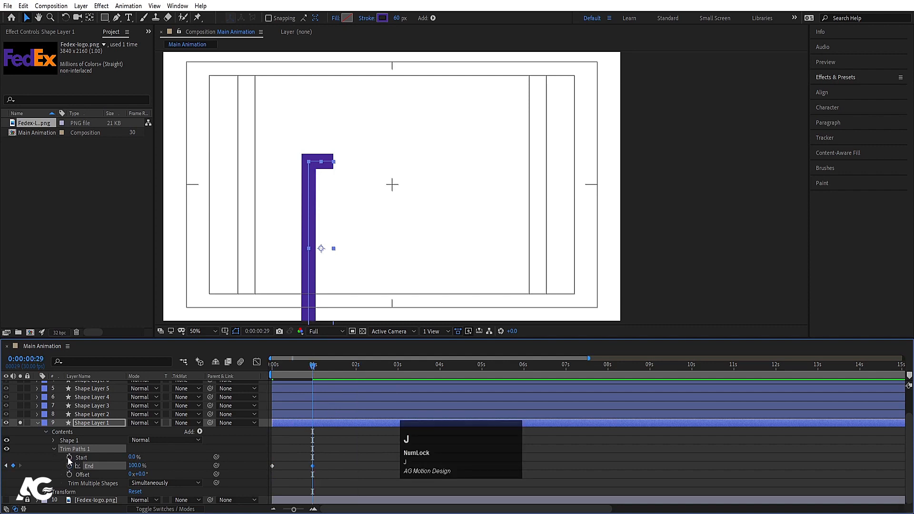
pyautogui.click(69, 457)
pyautogui.click(355, 363)
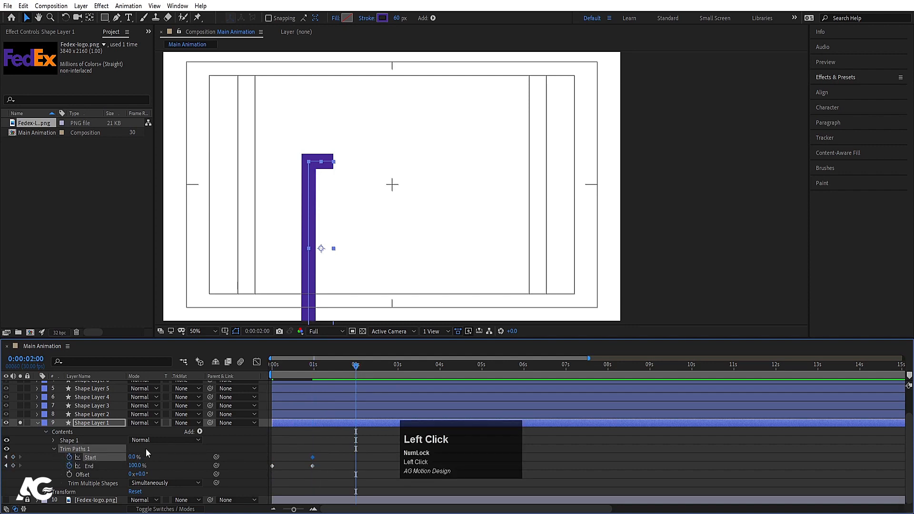
pyautogui.press('Return')
pyautogui.click(299, 368)
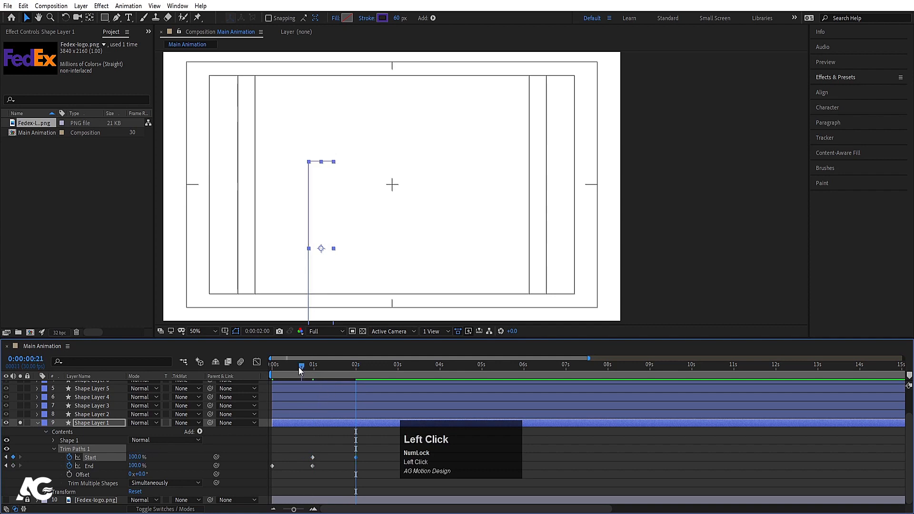
pyautogui.press('space')
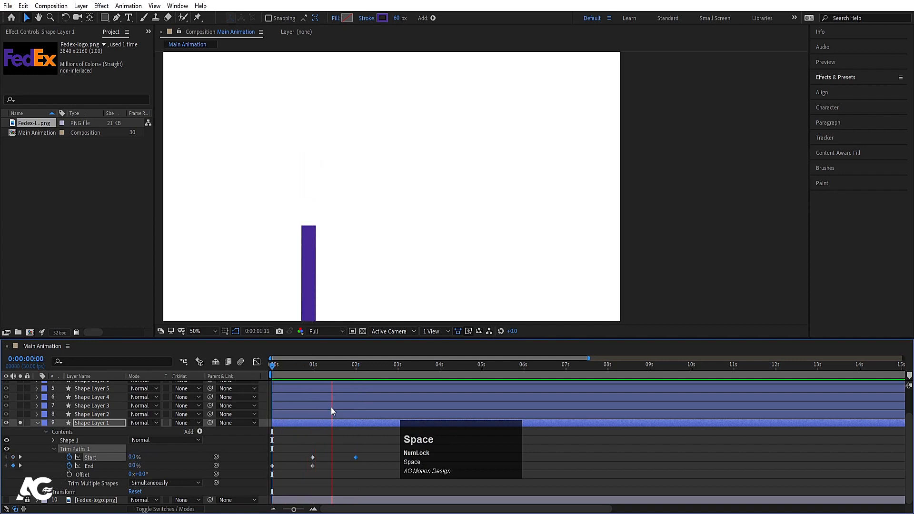
# Step: Apply Easy Ease to all of Shape Layer 1's Start and End keyframes and preview the motion
pyautogui.moveTo(372, 445); pyautogui.dragTo(224, 484)
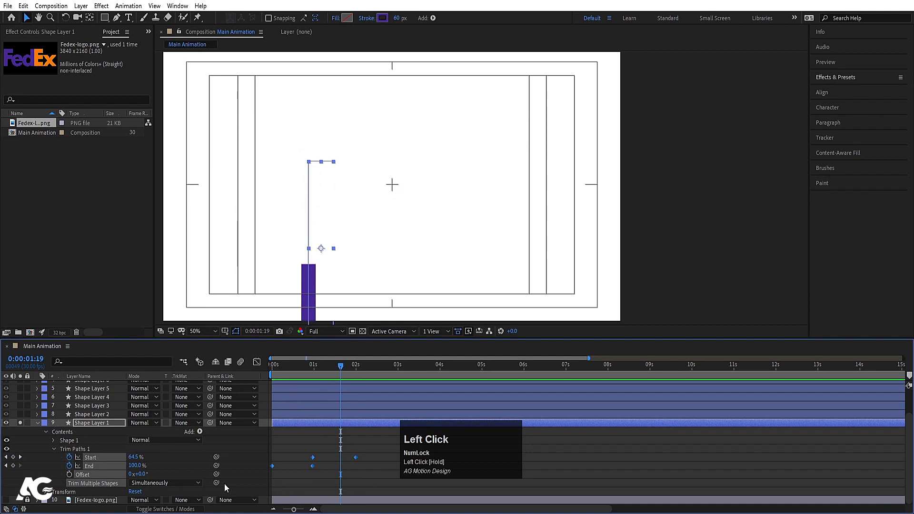
pyautogui.press('F9')
pyautogui.moveTo(285, 366); pyautogui.dragTo(256, 369)
pyautogui.press('space')
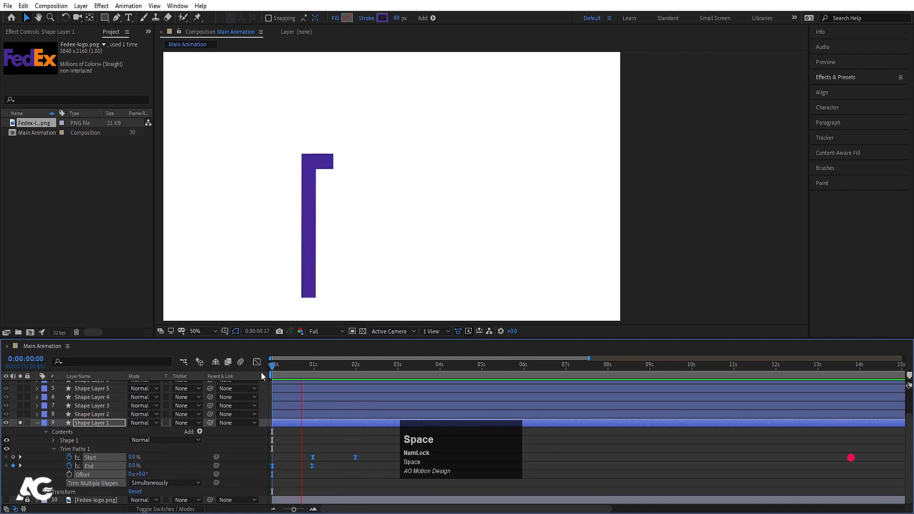
pyautogui.press('space')
pyautogui.moveTo(290, 372); pyautogui.dragTo(259, 370)
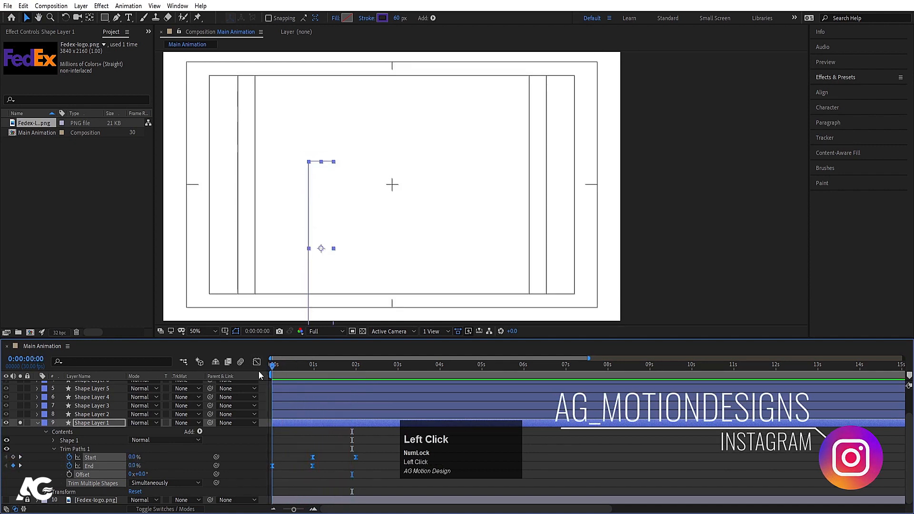
# Step: Copy Shape Layer 1's animated Trim Paths, unsolo the layer and paste the Trim Paths onto Shape Layers 2 through 9
pyautogui.click(299, 449)
pyautogui.click(72, 449)
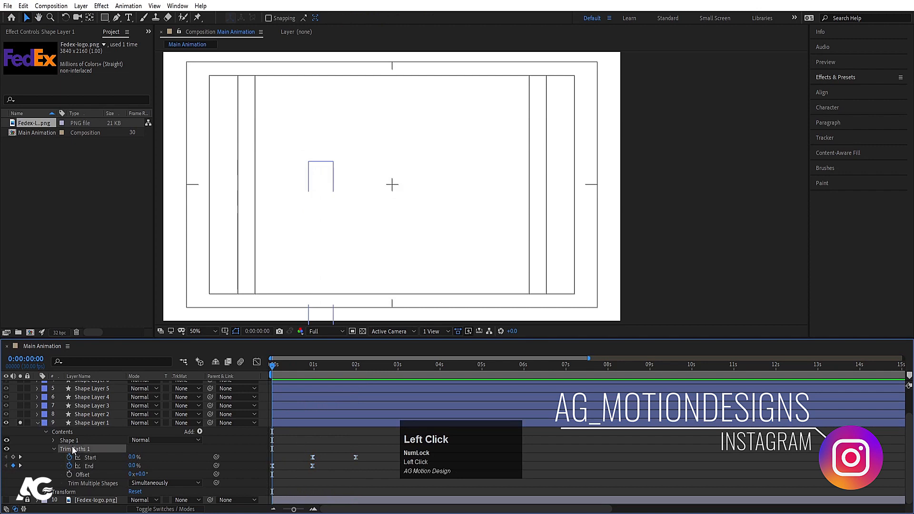
pyautogui.hotkey('ctrl', 'c')
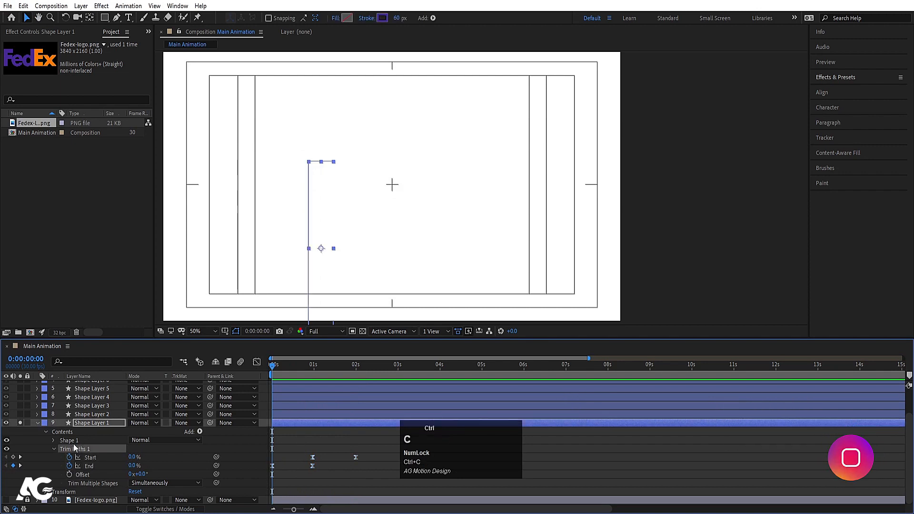
pyautogui.click(20, 423)
pyautogui.click(37, 423)
pyautogui.click(88, 444)
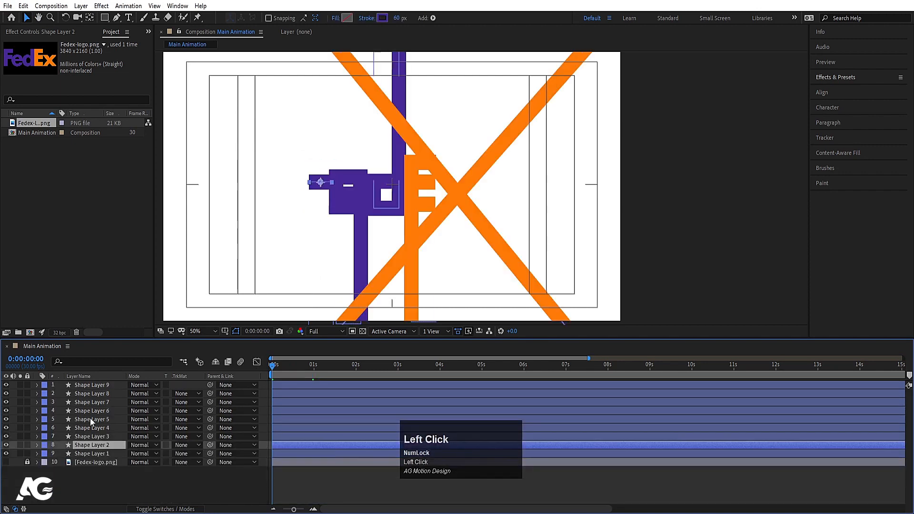
pyautogui.keyDown('shift'); pyautogui.click(84, 387); pyautogui.keyUp('shift')
pyautogui.hotkey('ctrl', 'v')
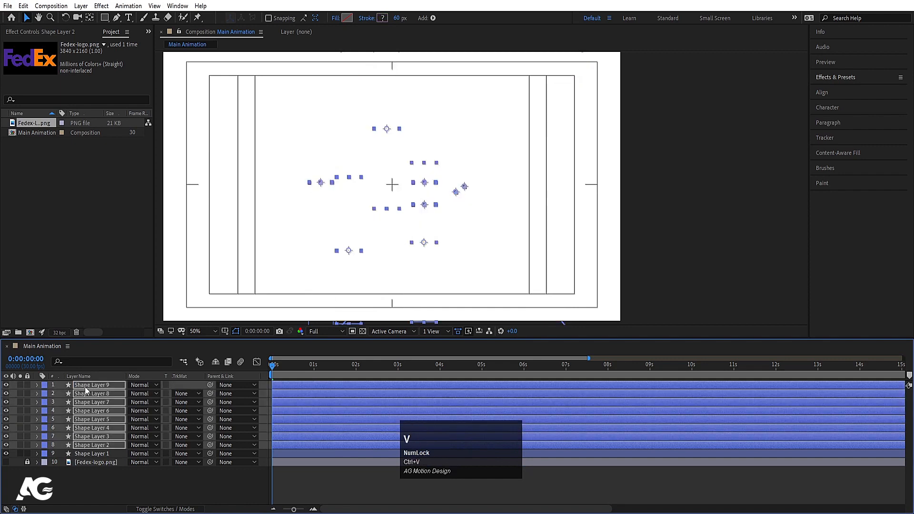
# Step: Reveal the keyframes pasted onto Shape Layers 2 through 9, preview the combined animation, and collapse the layers' properties
pyautogui.press('u')
pyautogui.press('space')
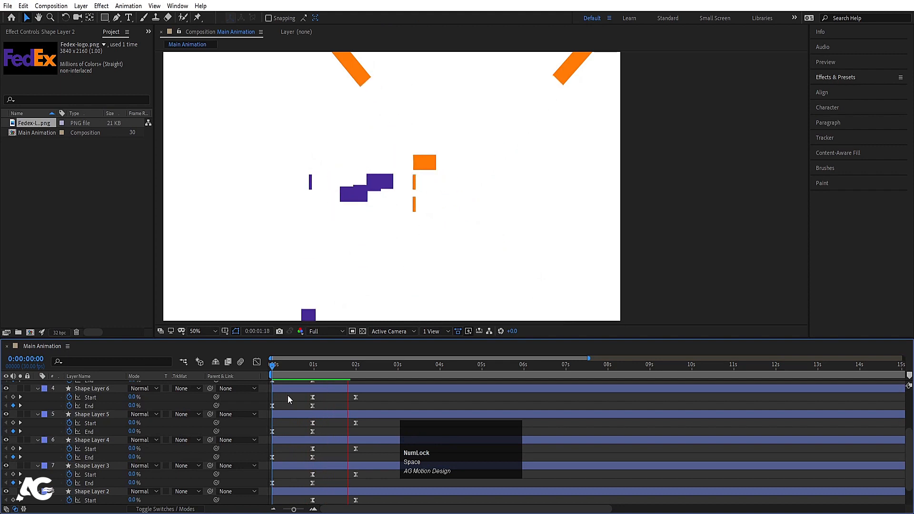
pyautogui.press('space')
pyautogui.click(369, 402)
pyautogui.press('u')
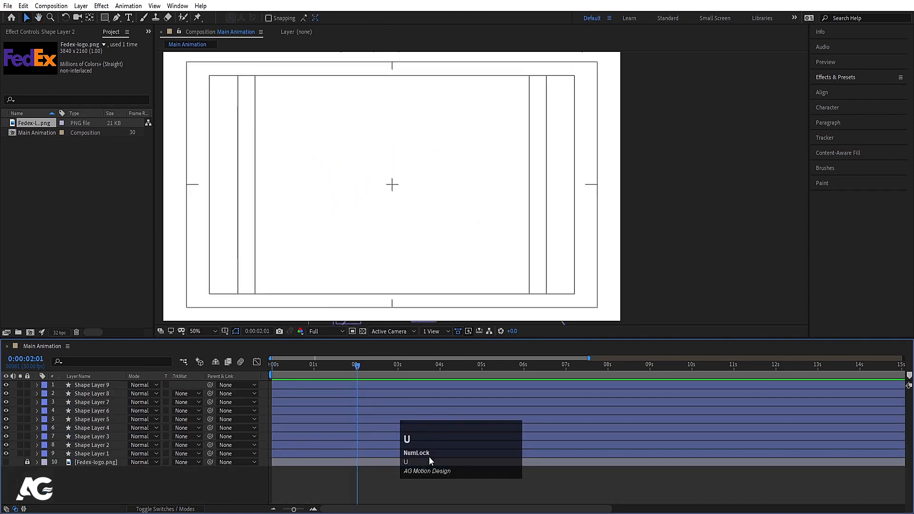
pyautogui.click(632, 452)
pyautogui.press('u')
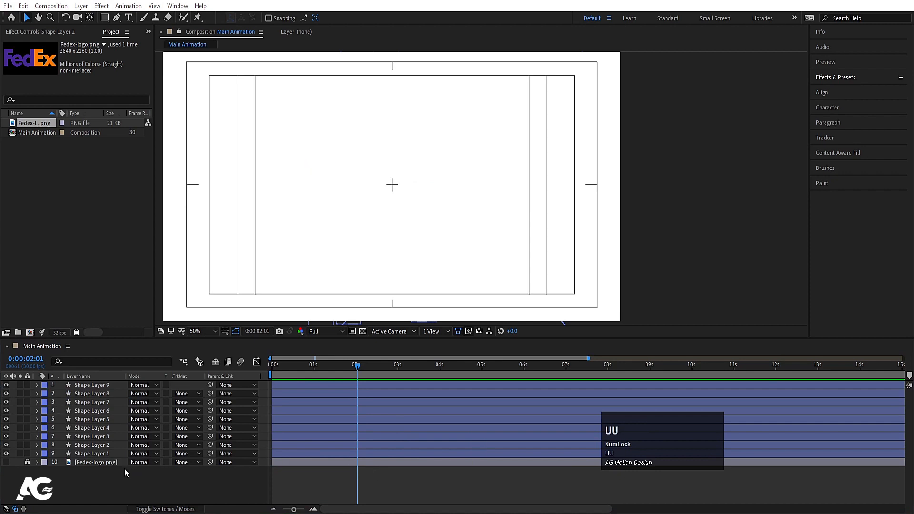
# Step: Stretch all nine shape layers' Trim Paths keyframes proportionally so the last Start keyframes land at about 0:00:03:00, and preview the slower motion
pyautogui.click(108, 481)
pyautogui.press('u')
pyautogui.scroll(-2, 357, 462)
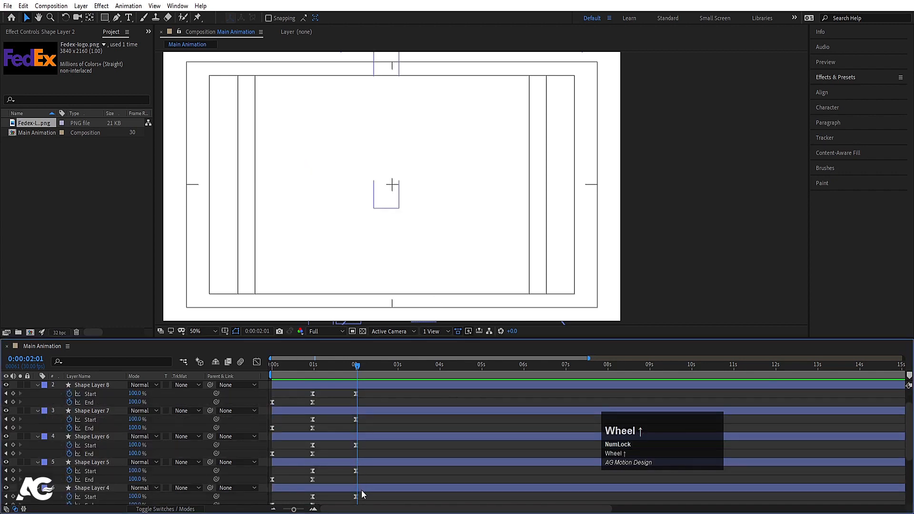
pyautogui.scroll(-2, 367, 498)
pyautogui.moveTo(373, 488); pyautogui.dragTo(241, 263)
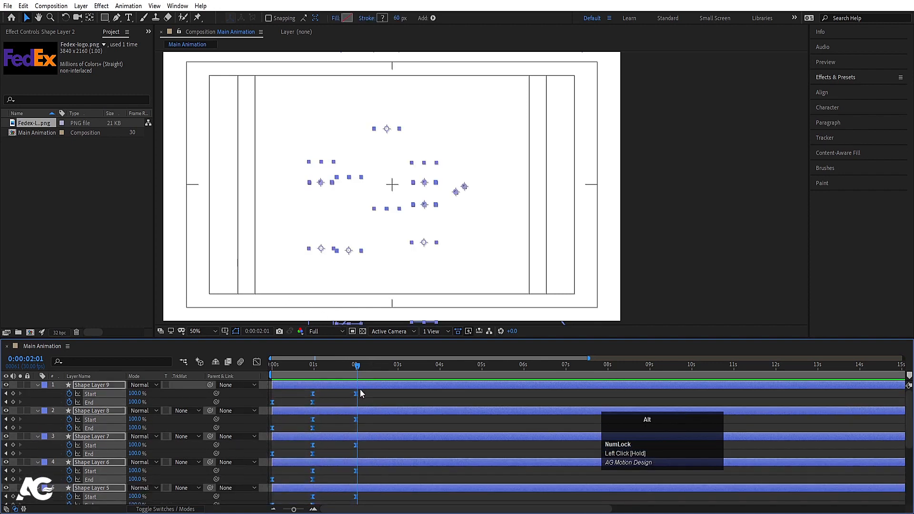
pyautogui.keyDown('alt'); pyautogui.moveTo(356, 397); pyautogui.dragTo(398, 397); pyautogui.keyUp('alt')
pyautogui.moveTo(316, 374); pyautogui.dragTo(256, 374)
pyautogui.press('space')
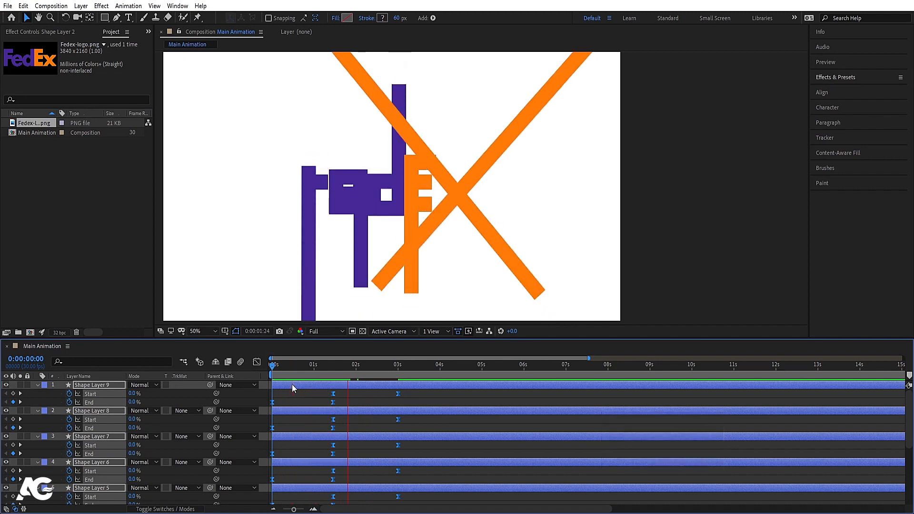
pyautogui.press('space')
pyautogui.click(307, 398)
pyautogui.press('u')
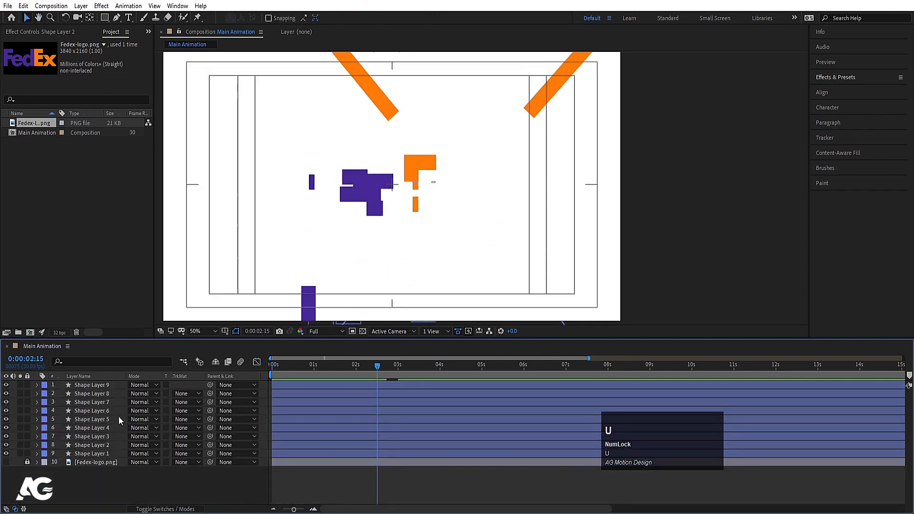
# Step: Pre-compose Shape Layers 1 through 9 into a new composition named Strokes
pyautogui.click(93, 454)
pyautogui.keyDown('shift'); pyautogui.click(88, 386); pyautogui.keyUp('shift')
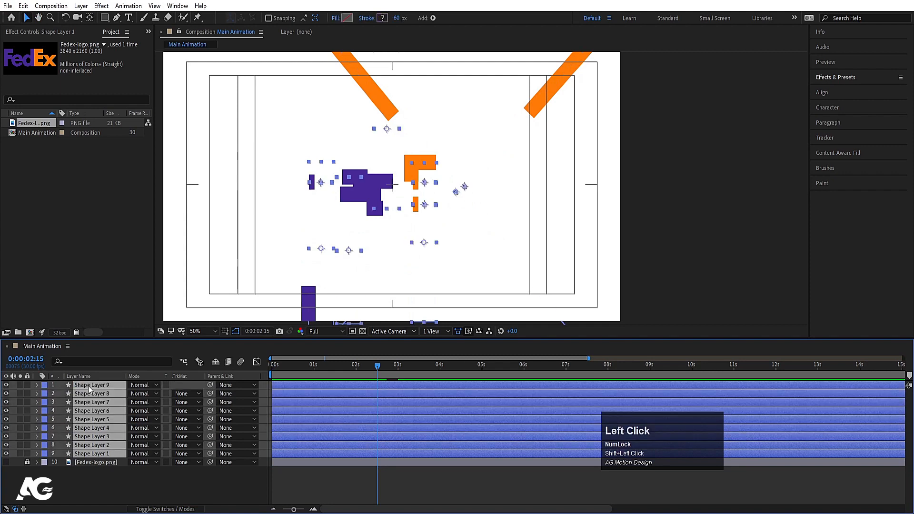
pyautogui.hotkey('ctrl', 'shift', 'c')
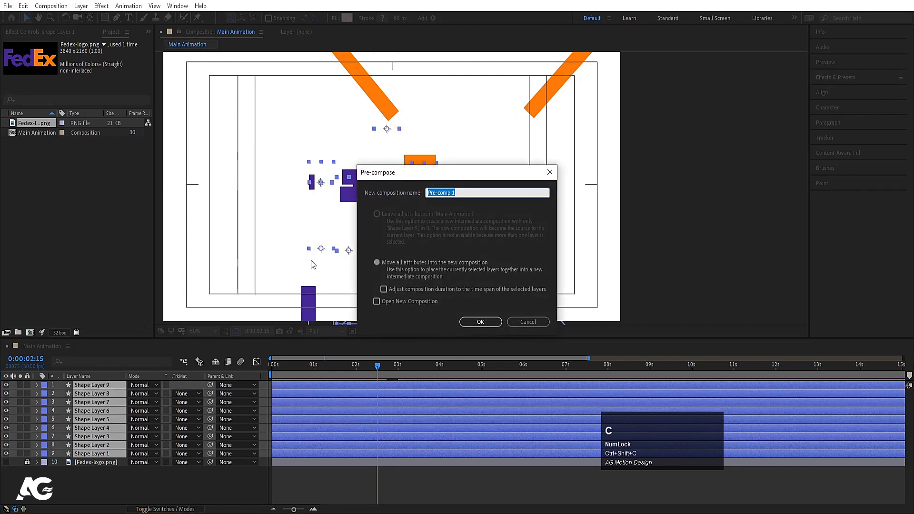
pyautogui.write('Stro')
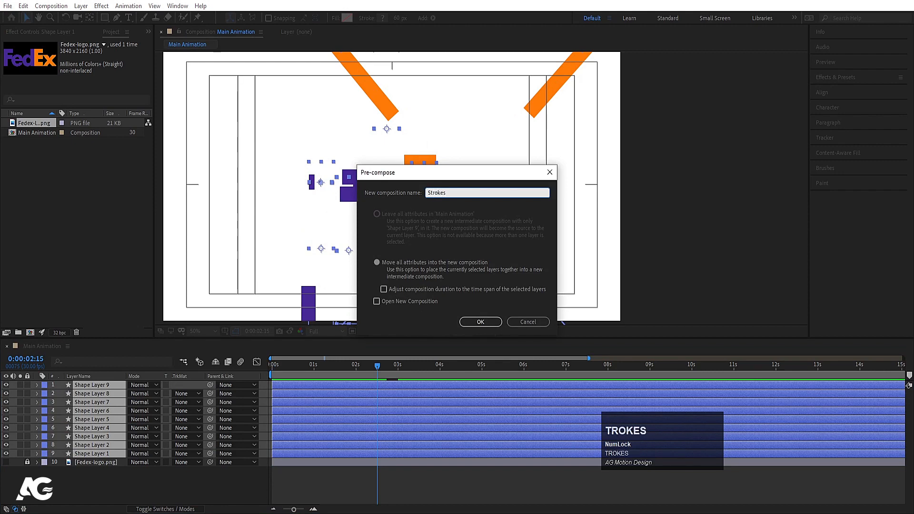
pyautogui.write('kes')
pyautogui.press('Return')
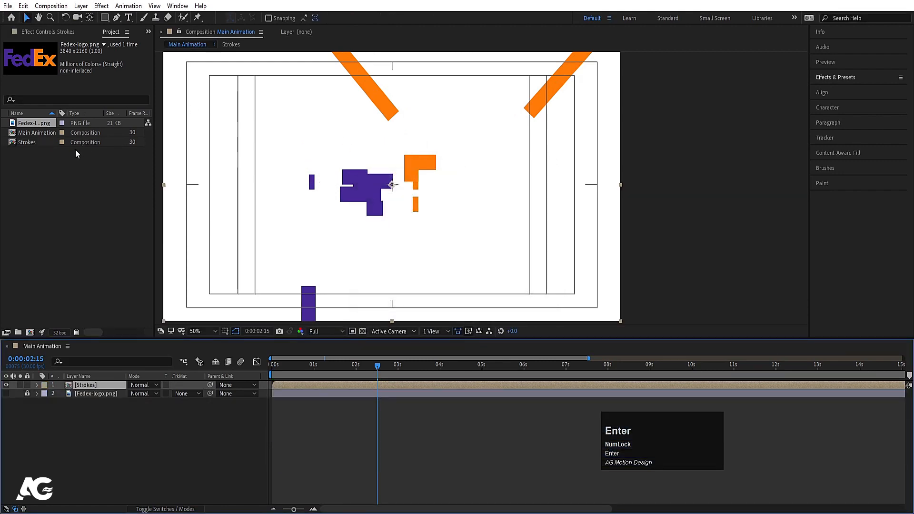
# Step: Duplicate the Strokes composition twice in the project
pyautogui.click(42, 144)
pyautogui.hotkey('ctrl', 'd')
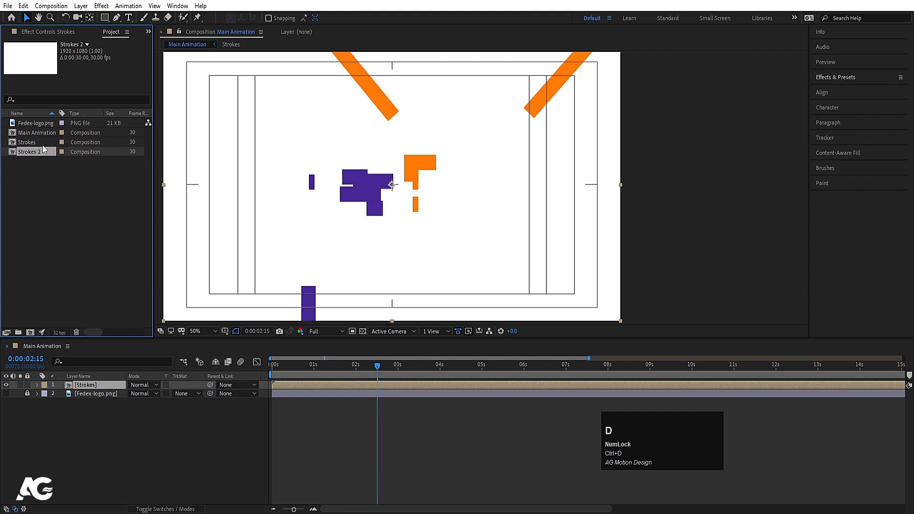
pyautogui.hotkey('ctrl', 'd')
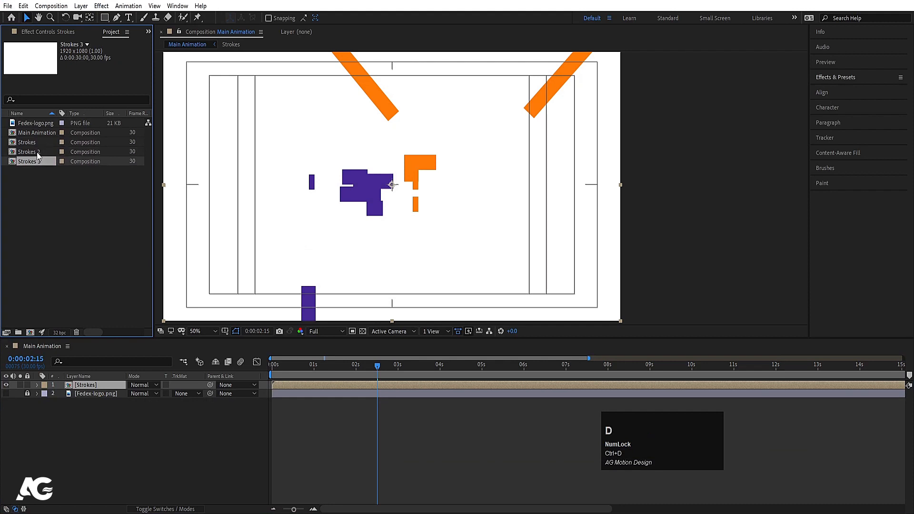
# Step: Set the stroke width of all shape layers in the Strokes 2 composition to 10 px
pyautogui.doubleClick(30, 153)
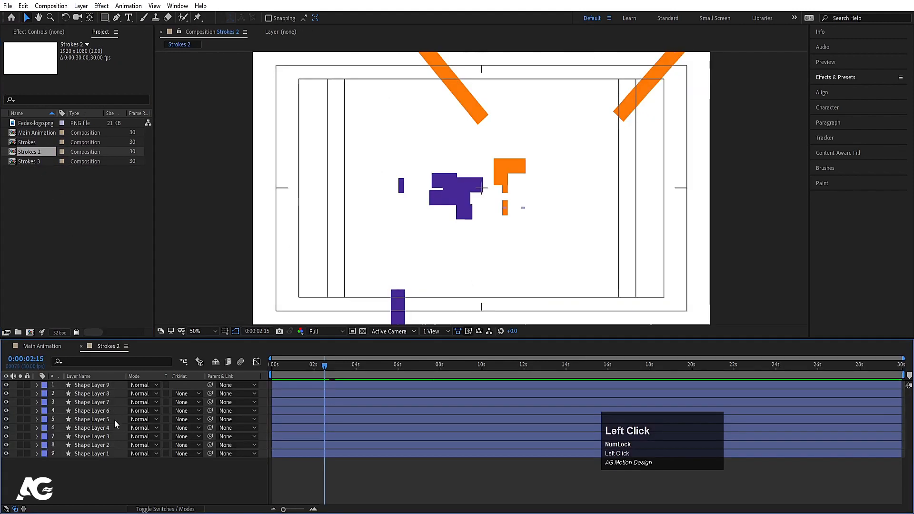
pyautogui.hotkey('ctrl', 'a')
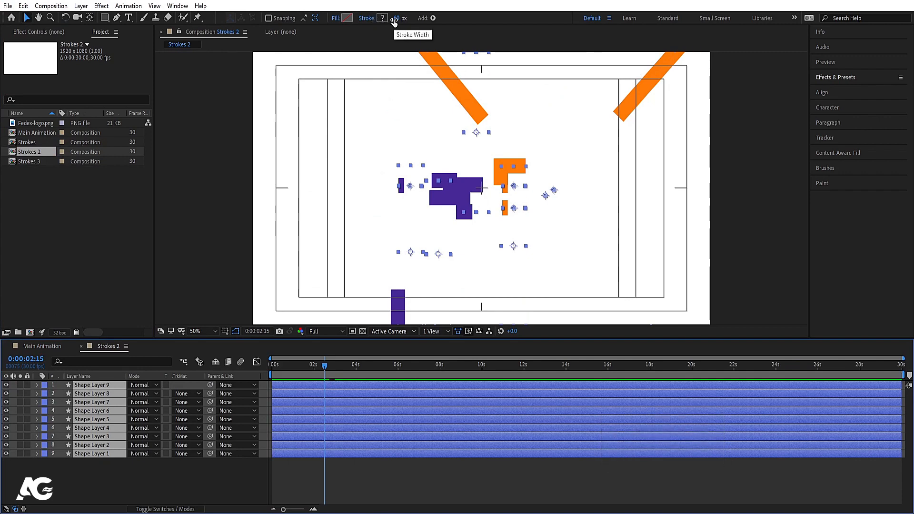
pyautogui.click(38, 346)
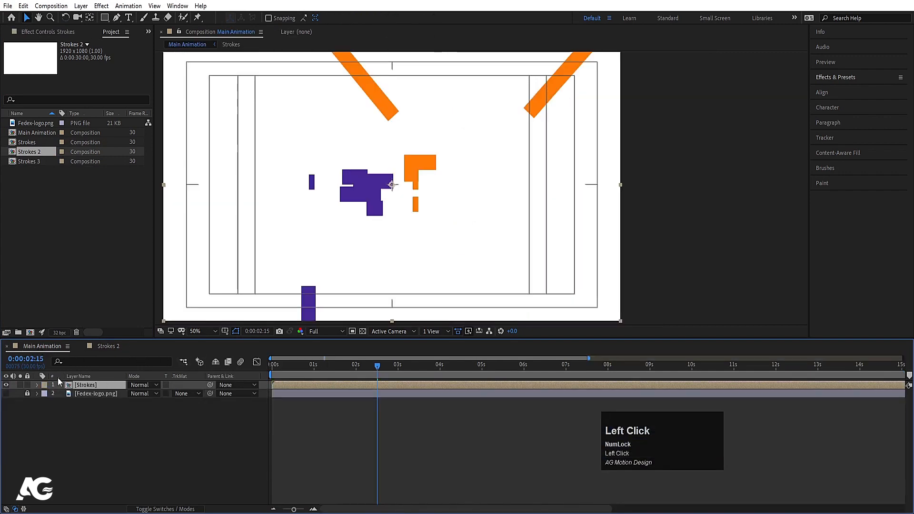
pyautogui.click(114, 346)
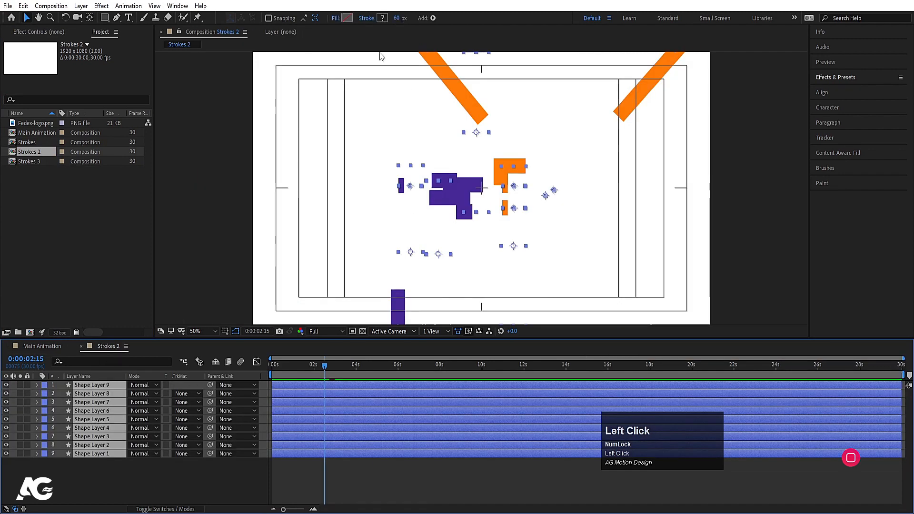
pyautogui.click(396, 18)
pyautogui.write('10')
pyautogui.press('Return')
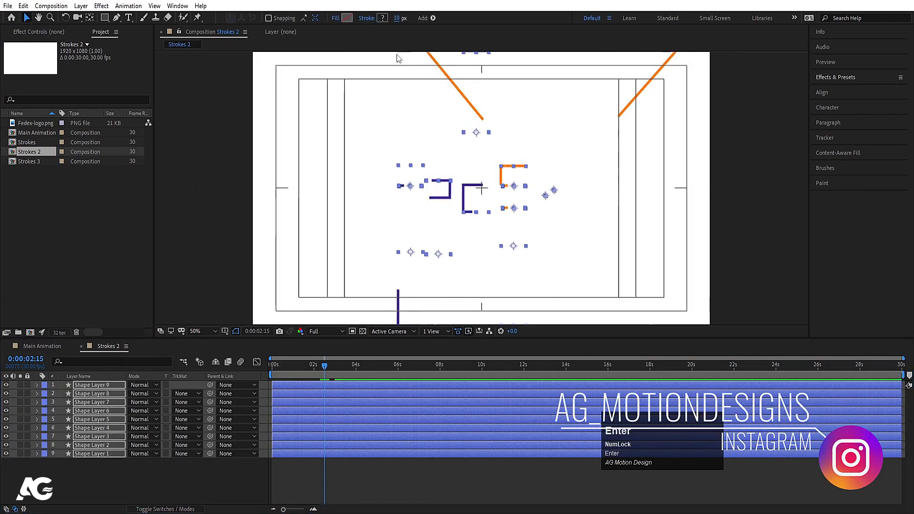
# Step: Set the stroke width of all shape layers in the Strokes 3 composition to 30 px
pyautogui.doubleClick(37, 160)
pyautogui.hotkey('ctrl', 'a')
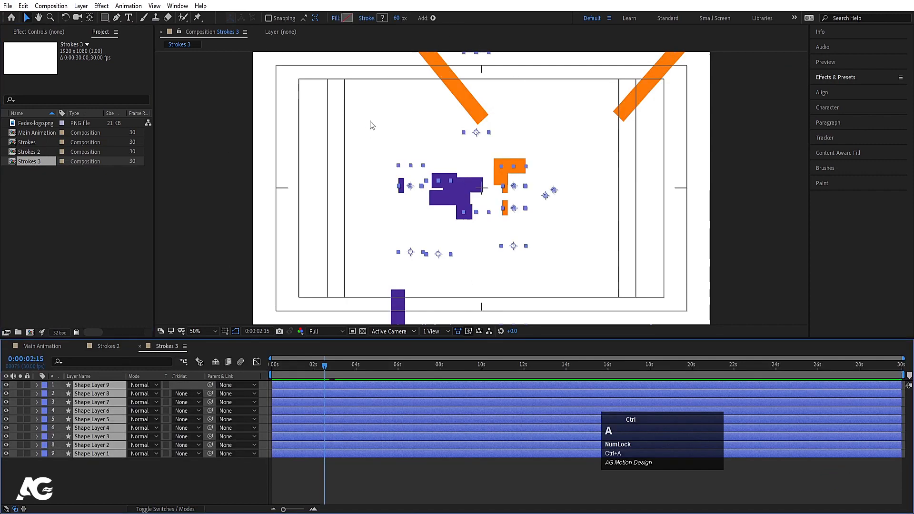
pyautogui.click(399, 18)
pyautogui.write('30')
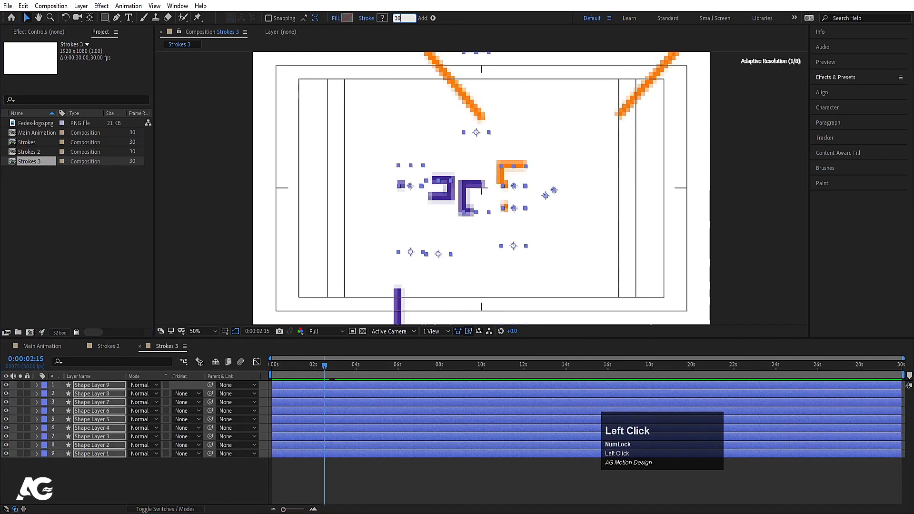
pyautogui.press('Return')
# Step: Add Strokes 2 and Strokes 3 to Main Animation beneath the Strokes layer, with Strokes 3 above Strokes 2
pyautogui.click(47, 344)
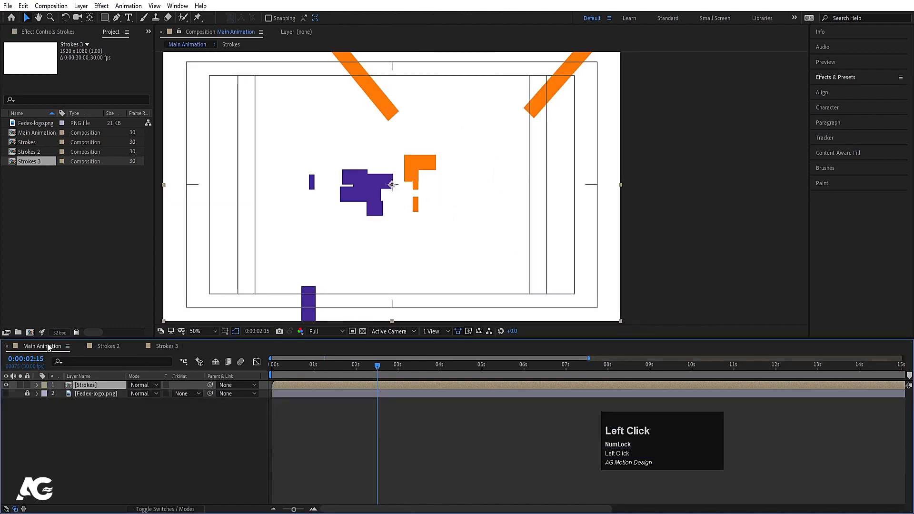
pyautogui.click(29, 151)
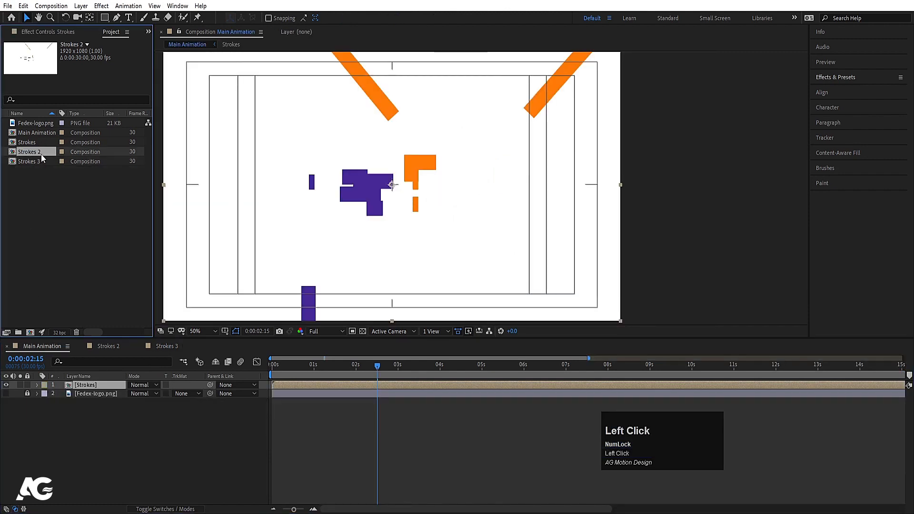
pyautogui.moveTo(41, 153)
pyautogui.mouseDown()
pyautogui.moveTo(105, 396)
pyautogui.moveTo(102, 388)
pyautogui.mouseUp()
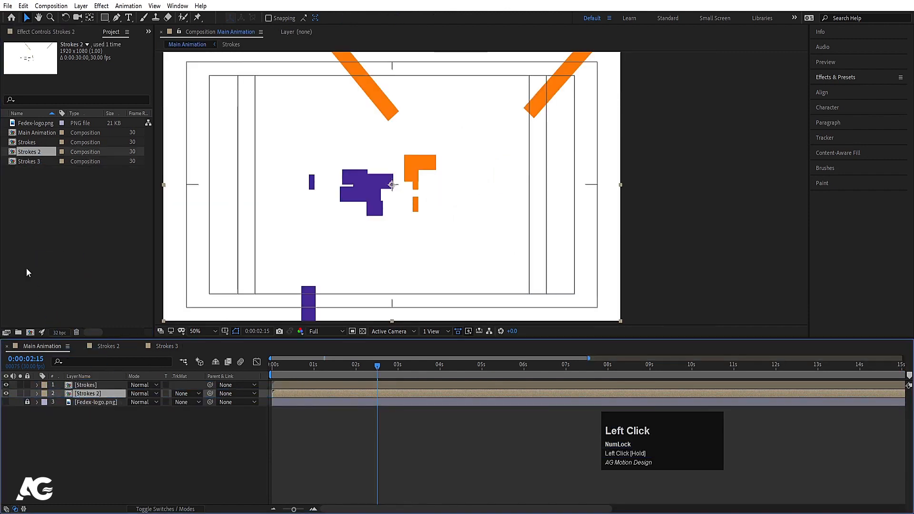
pyautogui.click(32, 163)
pyautogui.moveTo(26, 163)
pyautogui.mouseDown()
pyautogui.moveTo(98, 400)
pyautogui.moveTo(88, 386)
pyautogui.mouseUp()
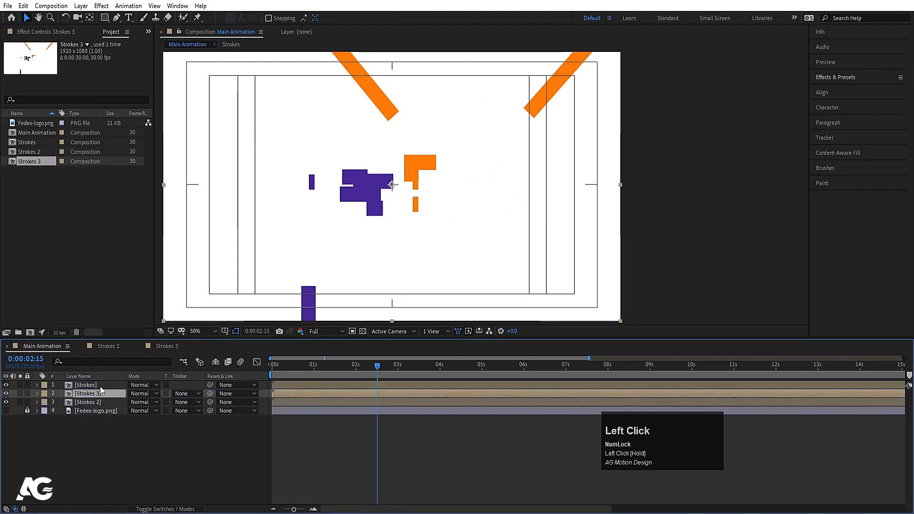
pyautogui.click(100, 386)
pyautogui.click(97, 395)
pyautogui.click(96, 402)
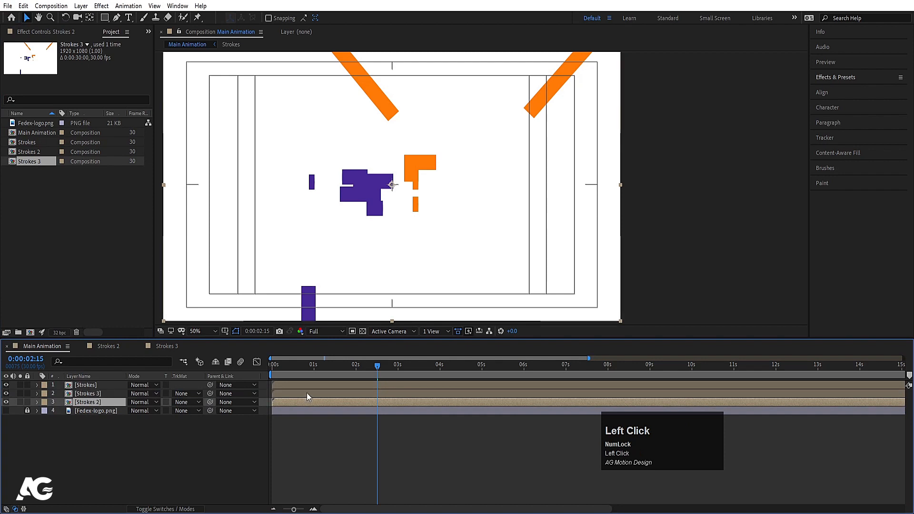
# Step: Move the start of the Strokes 3 layer to 0:00:00:15 in Main Animation
pyautogui.moveTo(282, 366); pyautogui.dragTo(266, 368)
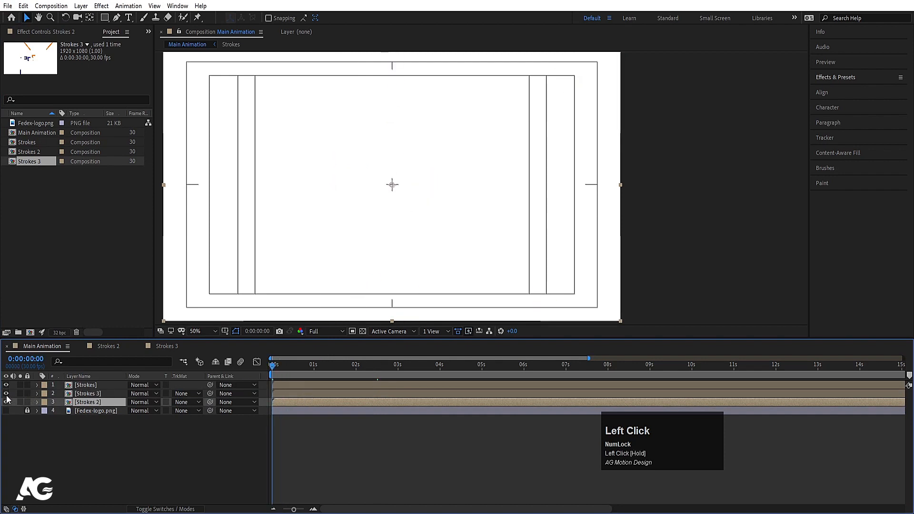
pyautogui.press('=')
pyautogui.press('=')
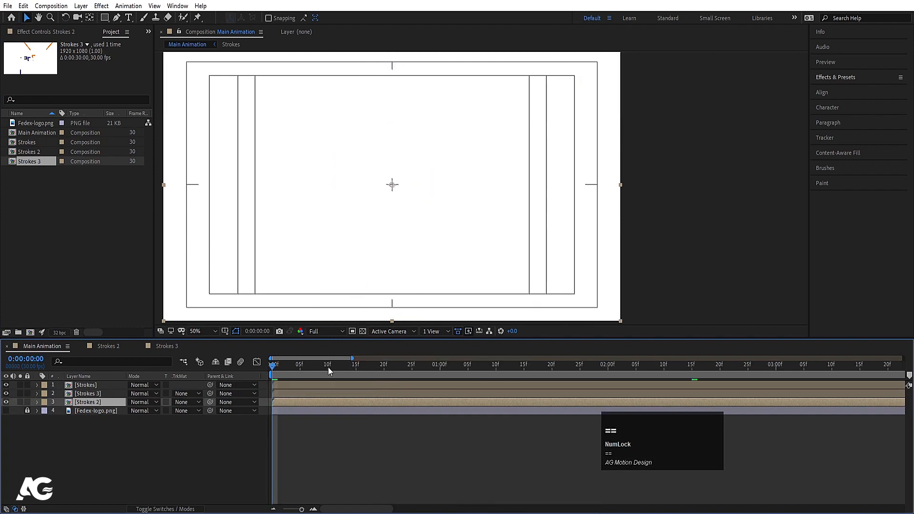
pyautogui.click(355, 366)
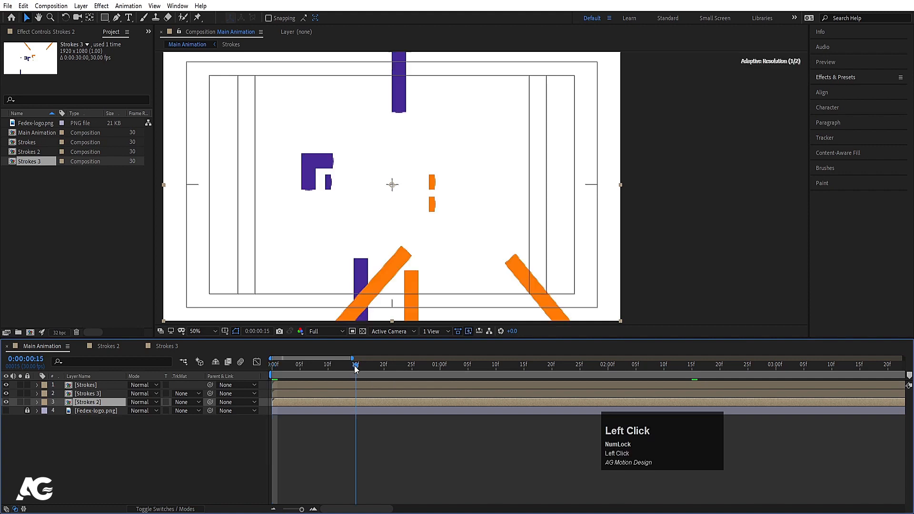
pyautogui.click(98, 395)
pyautogui.press('[')
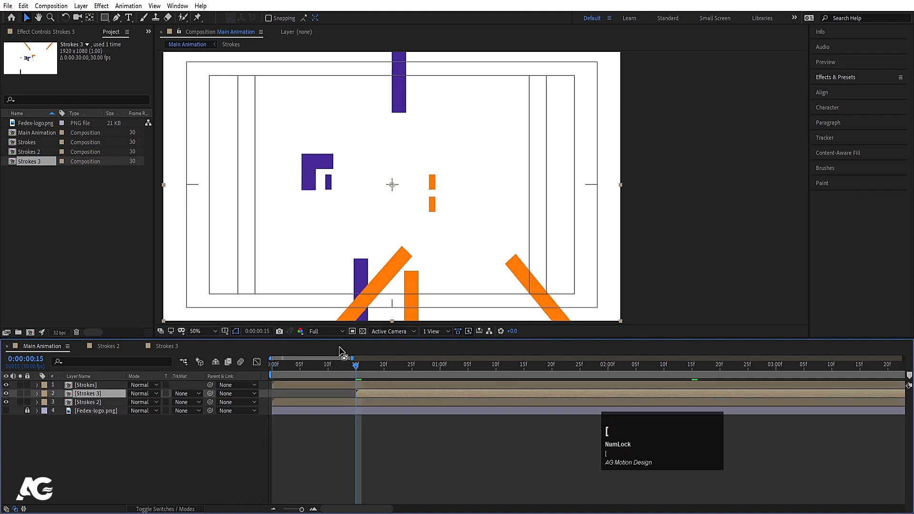
# Step: Move the start of the Strokes layer to 0:00:01:00 and preview the staggered stroke animation
pyautogui.click(440, 364)
pyautogui.click(438, 387)
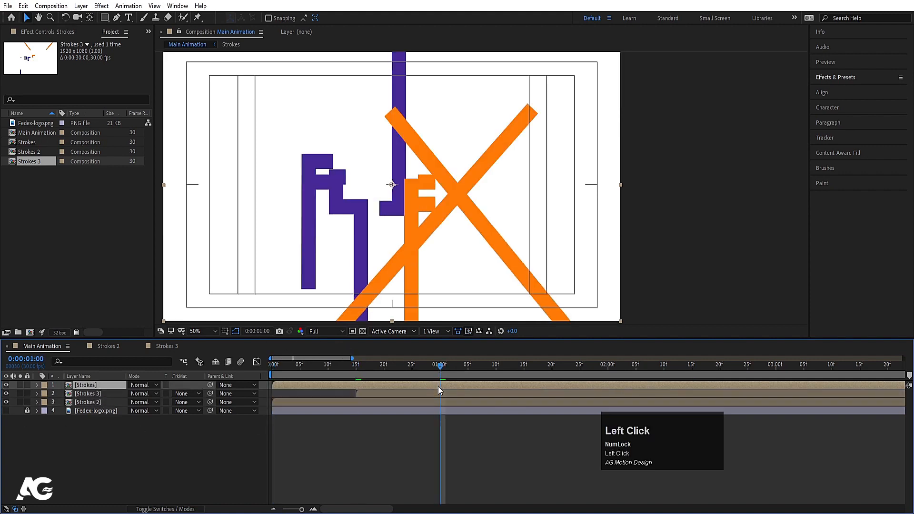
pyautogui.press('[')
pyautogui.press('-')
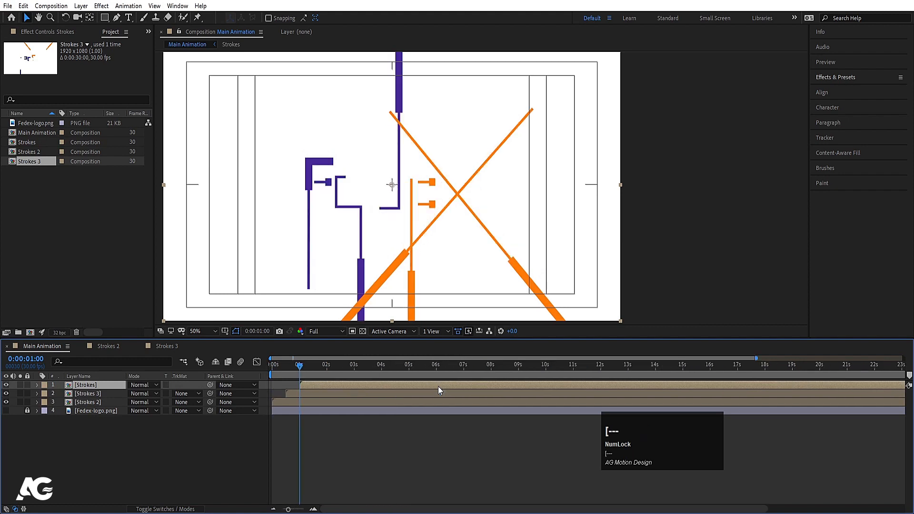
pyautogui.press('space')
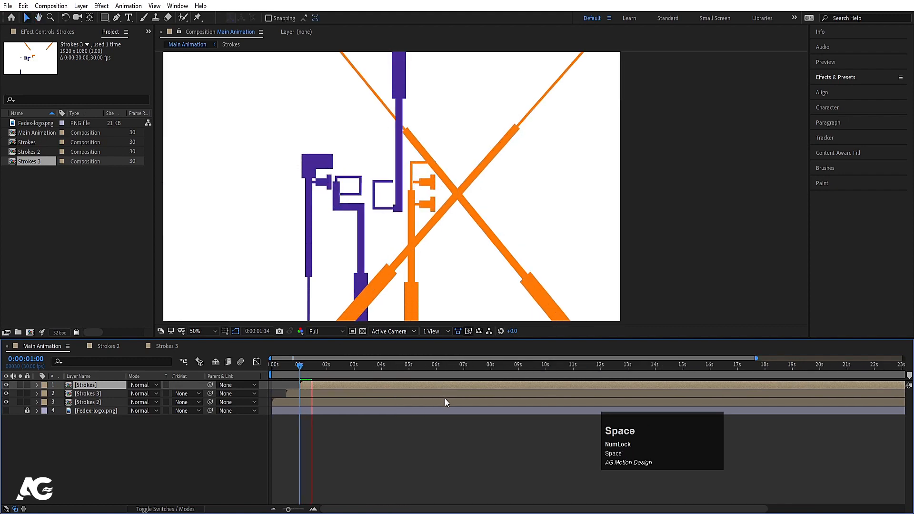
pyautogui.press('space')
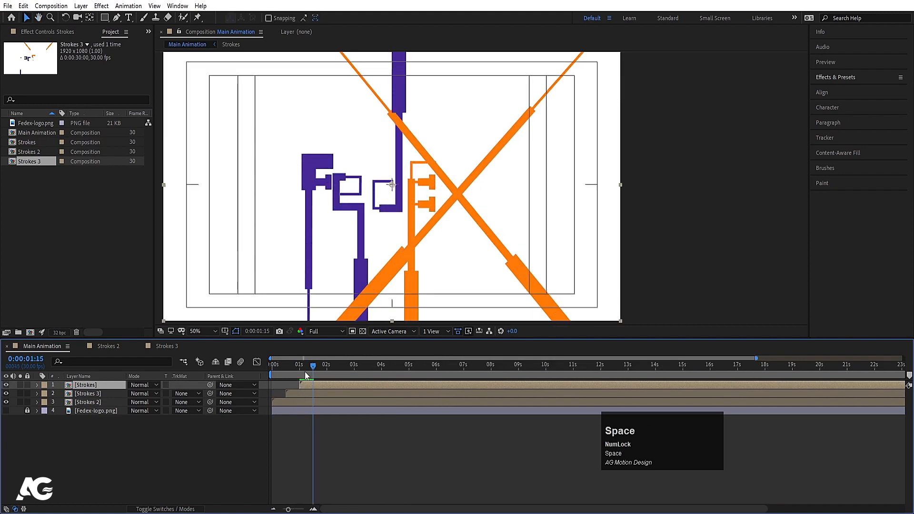
# Step: Precompose the Strokes, Strokes 3 and Strokes 2 layers as "All strokes" and duplicate the resulting layer twice
pyautogui.keyDown('shift'); pyautogui.click(81, 404); pyautogui.keyUp('shift')
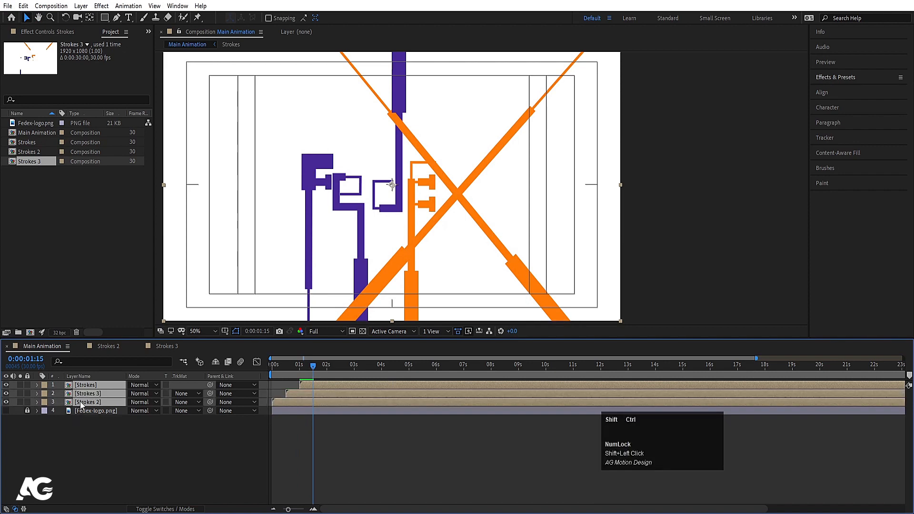
pyautogui.hotkey('ctrl', 'shift', 'c')
pyautogui.write('All s')
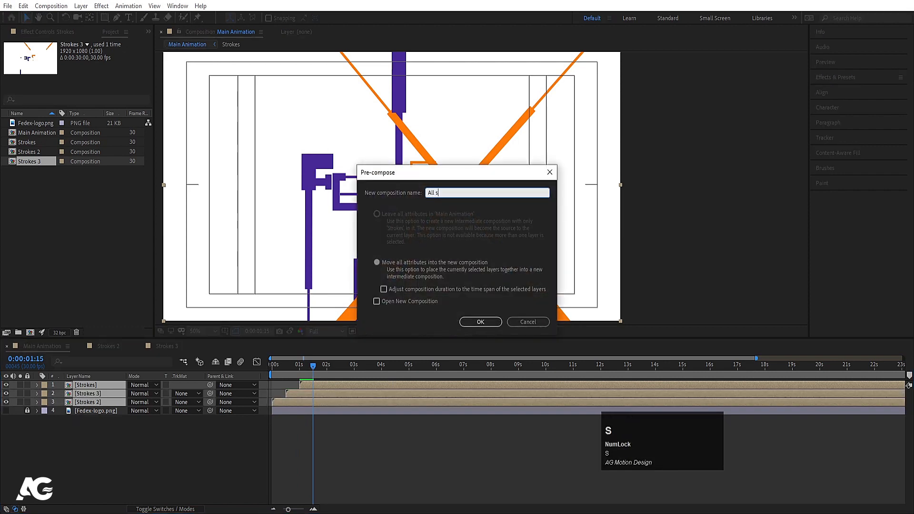
pyautogui.write('trokes')
pyautogui.press('Return')
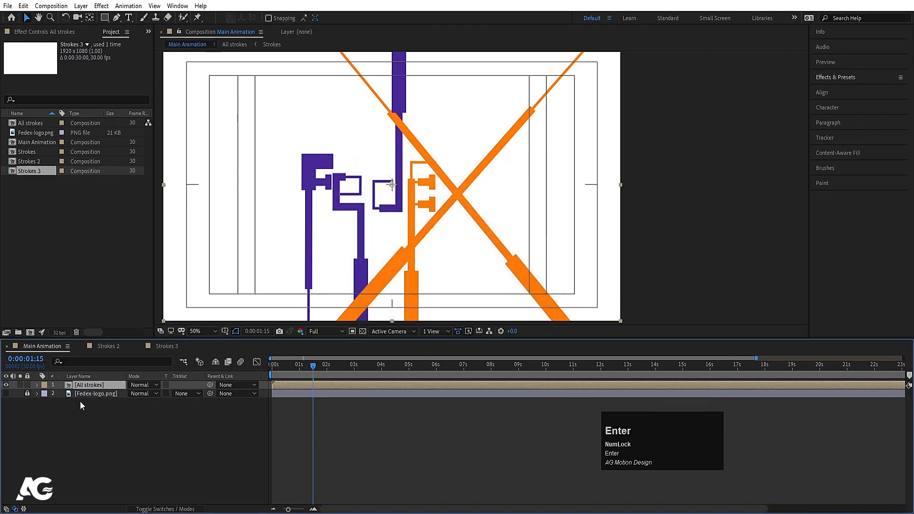
pyautogui.hotkey('ctrl', 'd')
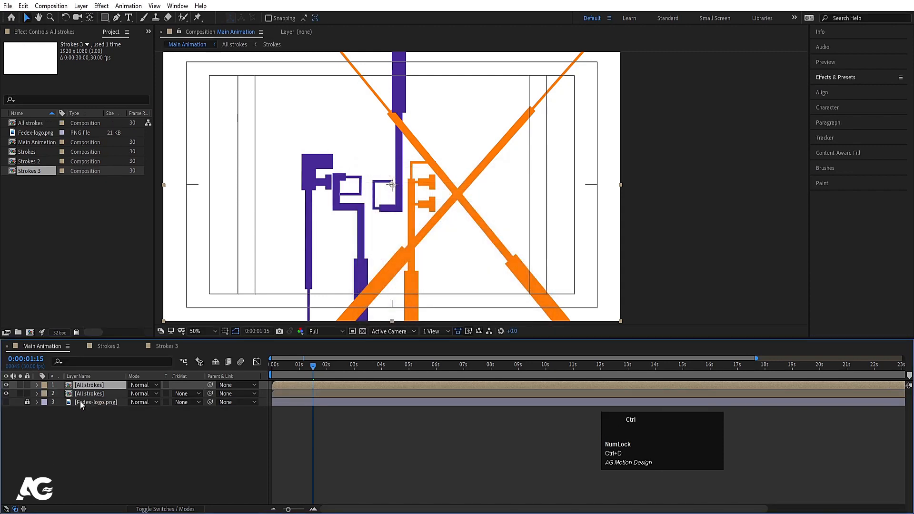
pyautogui.hotkey('ctrl', 'd')
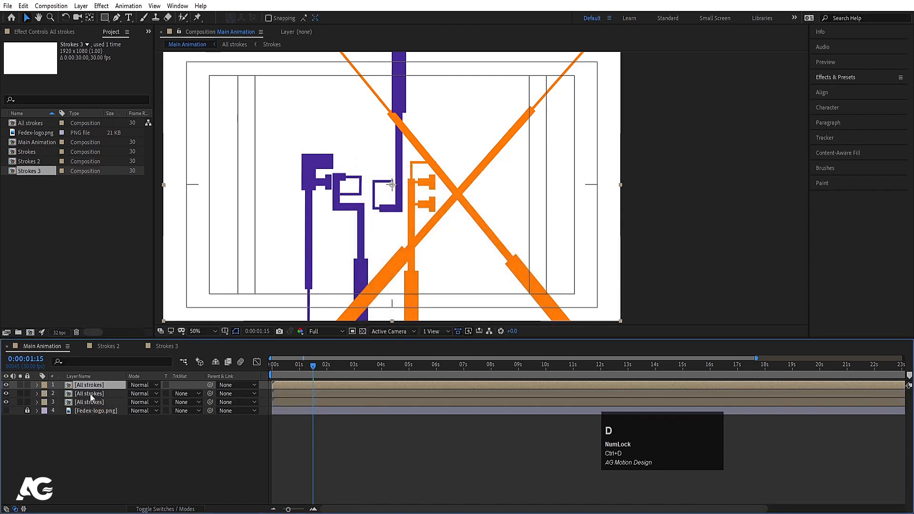
# Step: Apply the Find Edges effect to the middle All strokes layer and check its outlines in isolation
pyautogui.click(92, 395)
pyautogui.click(833, 77)
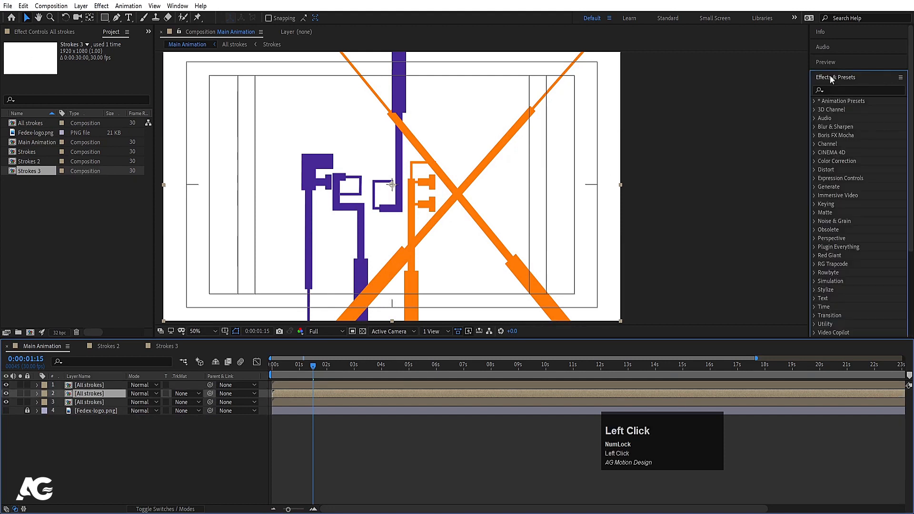
pyautogui.click(831, 87)
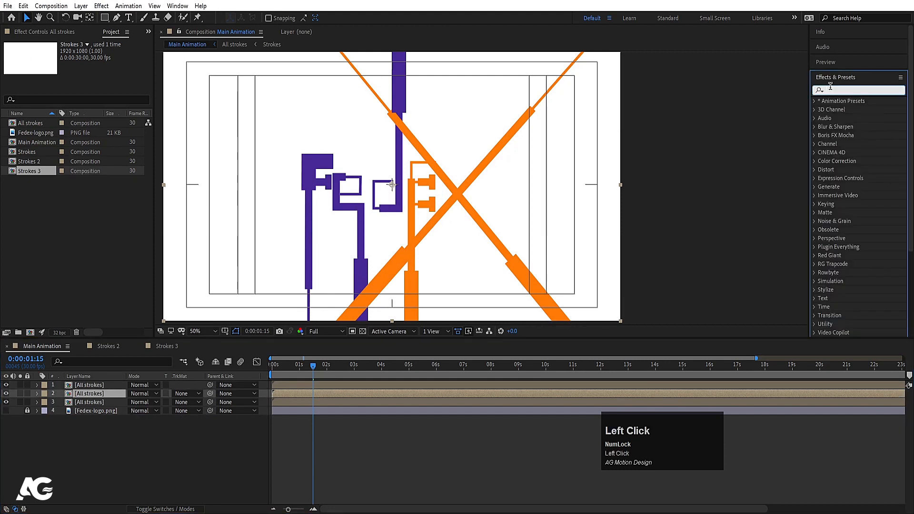
pyautogui.write('find')
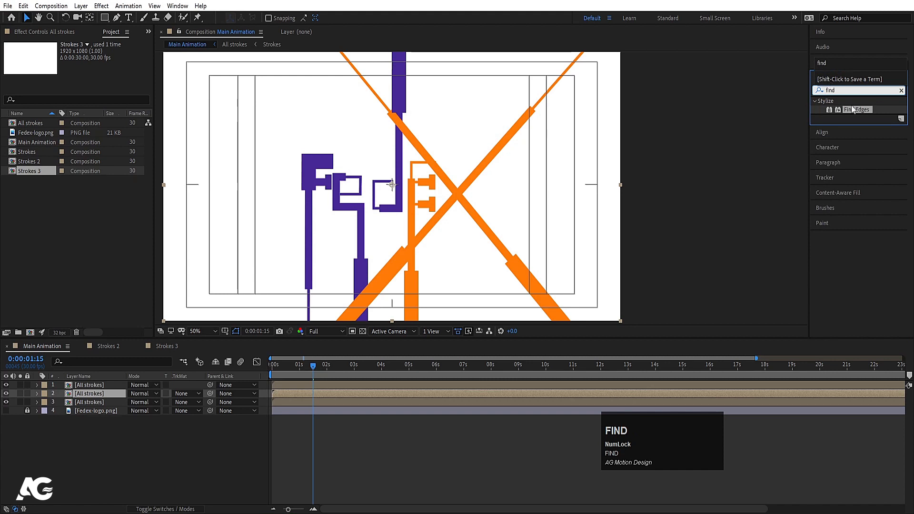
pyautogui.doubleClick(853, 110)
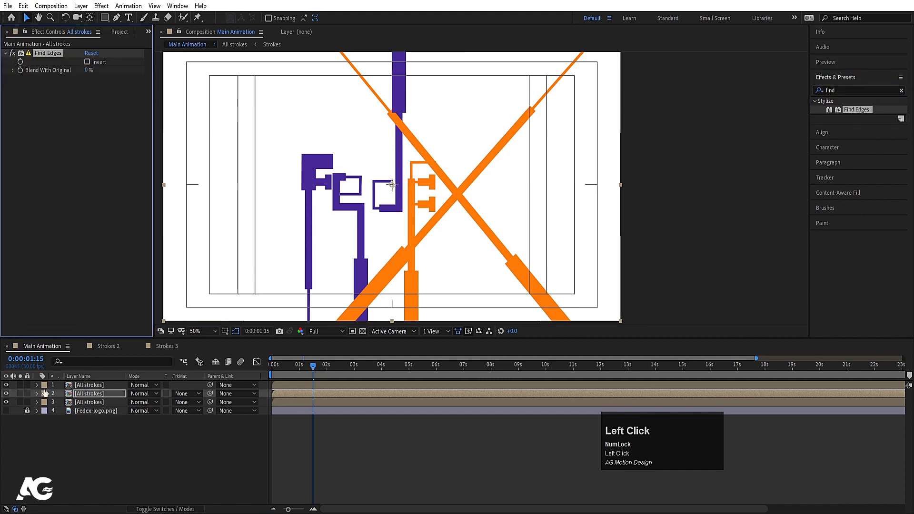
pyautogui.click(21, 393)
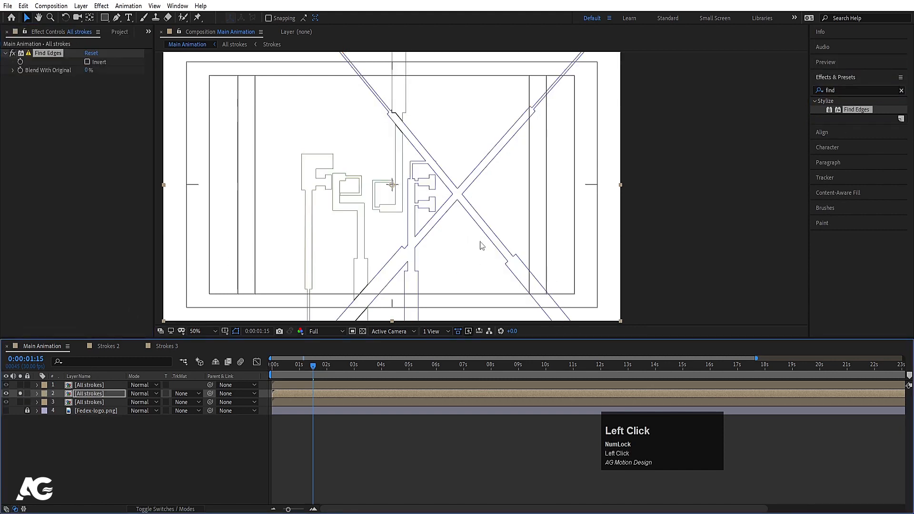
pyautogui.click(20, 393)
# Step: Move the start of the middle All strokes layer to 0:00:00:10
pyautogui.press('=')
pyautogui.press('=')
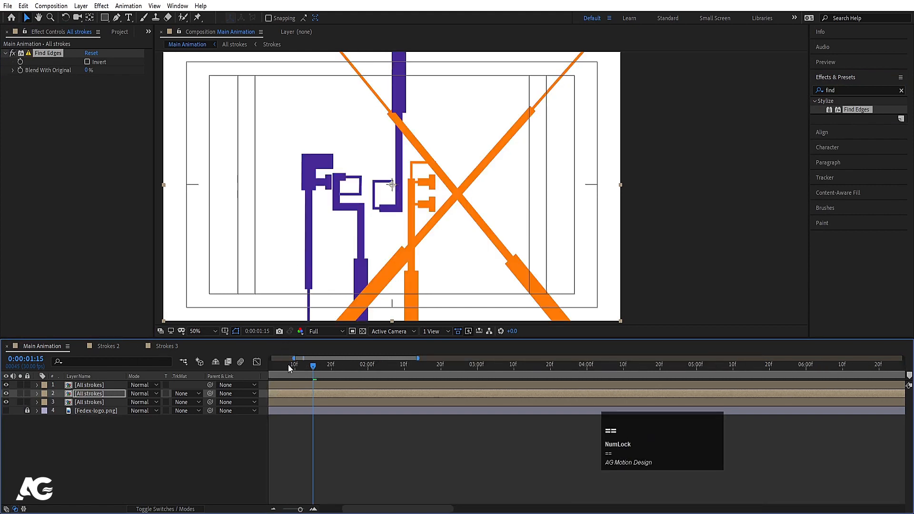
pyautogui.moveTo(289, 368); pyautogui.dragTo(210, 371)
pyautogui.moveTo(304, 370); pyautogui.dragTo(308, 367)
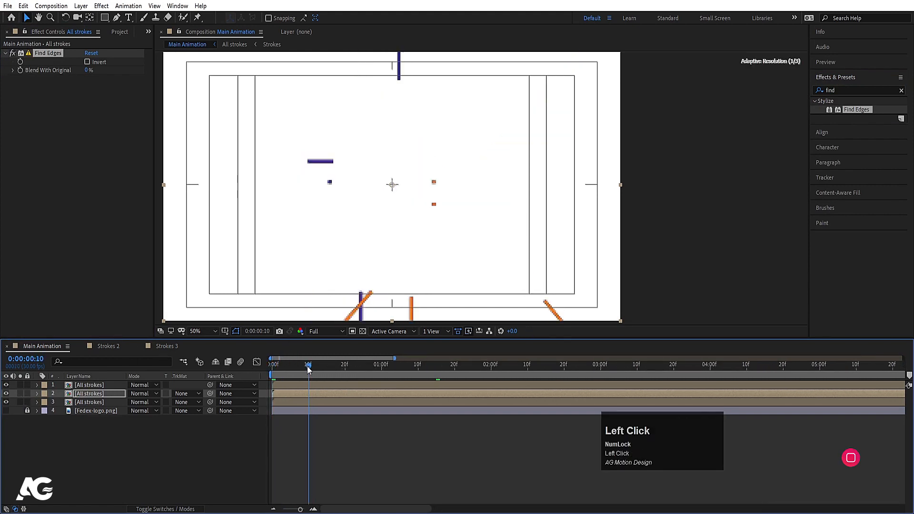
pyautogui.click(287, 394)
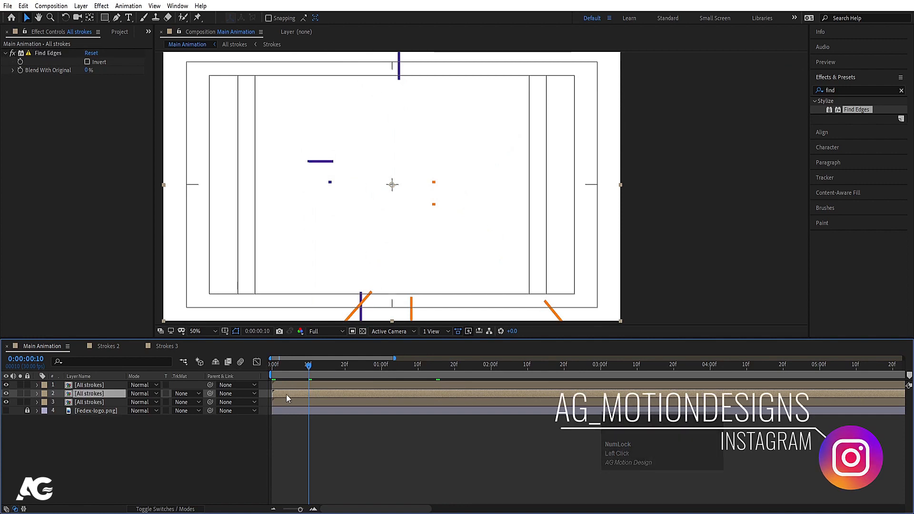
pyautogui.press('[')
# Step: Move the start of the topmost All strokes layer to 0:00:00:20 and preview the offset strokes
pyautogui.click(345, 366)
pyautogui.click(343, 385)
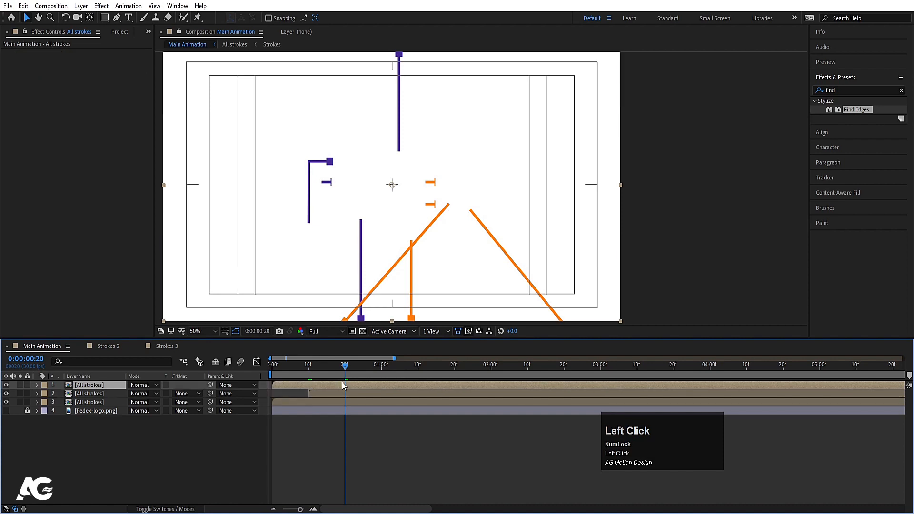
pyautogui.press('[')
pyautogui.press('space')
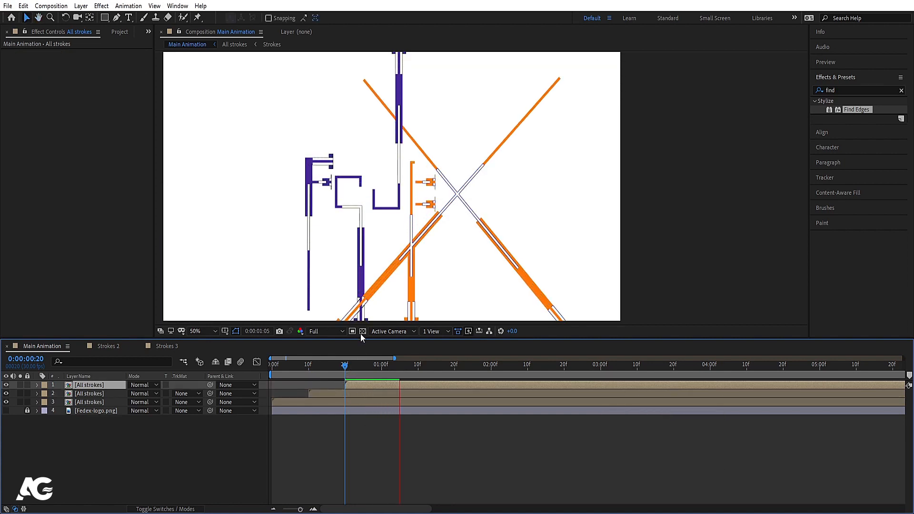
pyautogui.press('space')
# Step: Lower the composition's preview resolution to Half and play the stroke animation
pyautogui.click(321, 331)
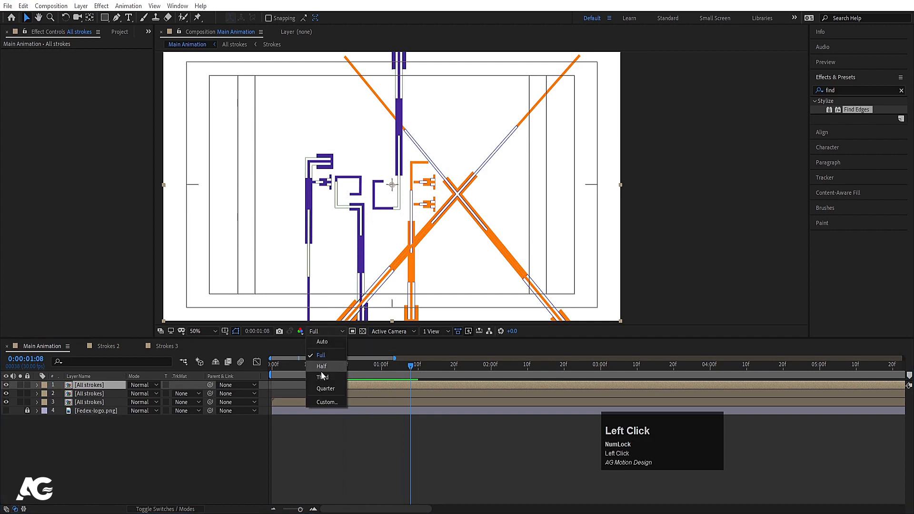
pyautogui.click(319, 361)
pyautogui.press('space')
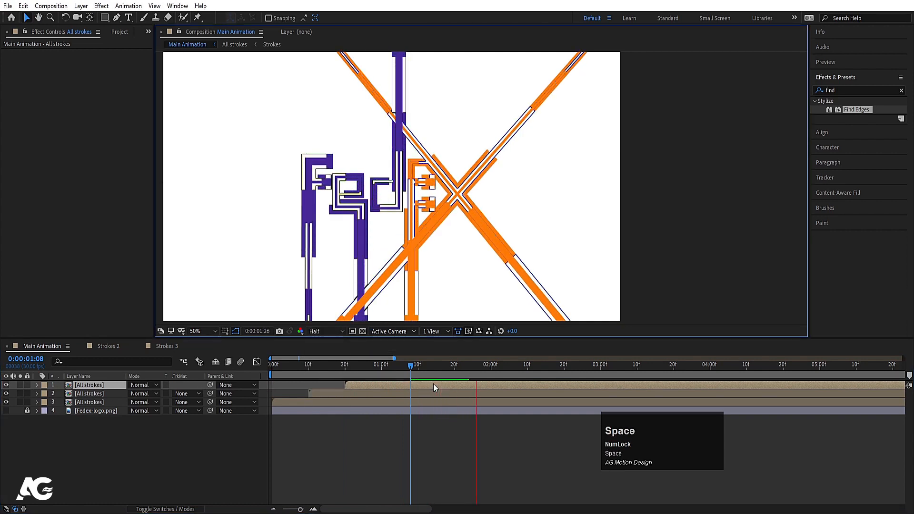
pyautogui.press('space')
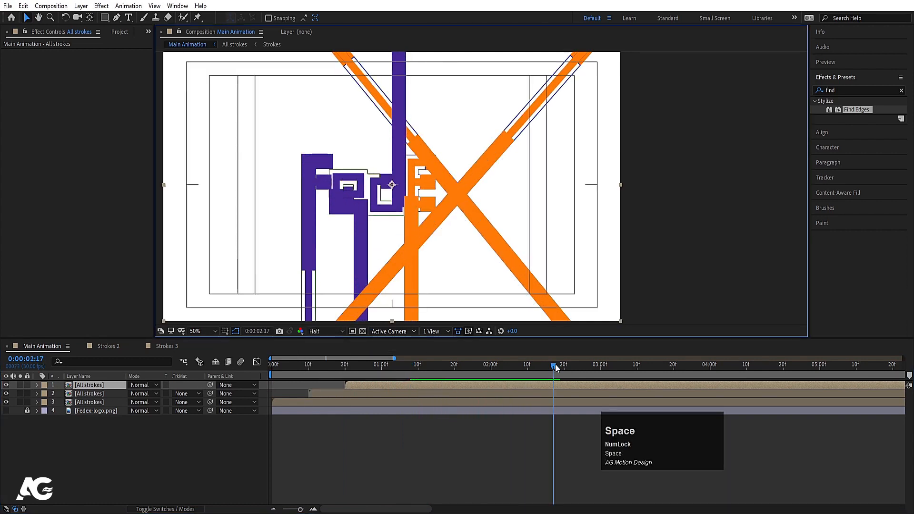
# Step: Unlock the Fedex-logo.png layer, make it visible and trim its in point to 0:00:02:14
pyautogui.click(543, 364)
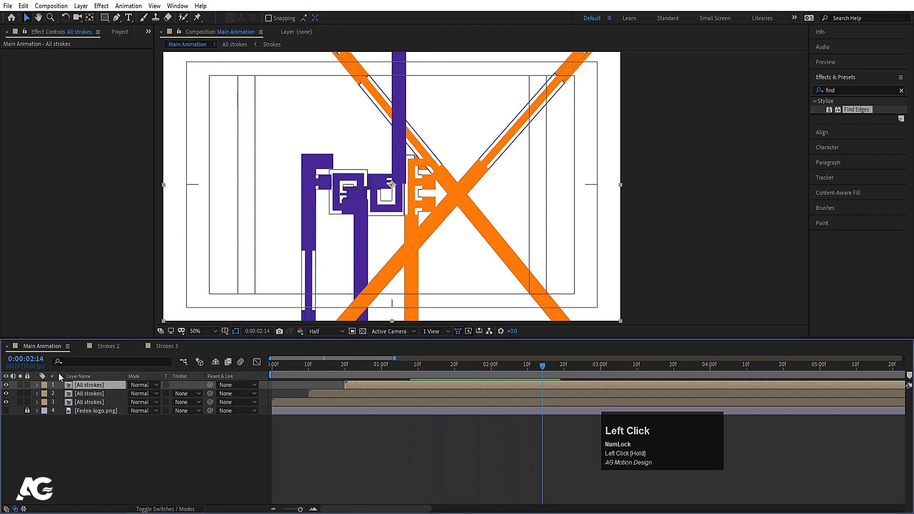
pyautogui.click(27, 411)
pyautogui.click(7, 410)
pyautogui.click(77, 414)
pyautogui.hotkey('alt', '[')
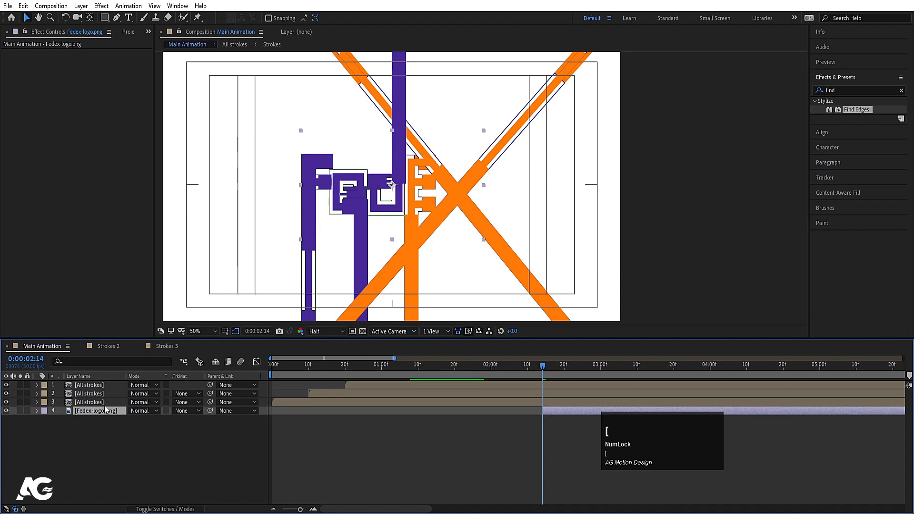
# Step: Preview the logo reveal, including a playback of Main Animation from its beginning
pyautogui.press('space')
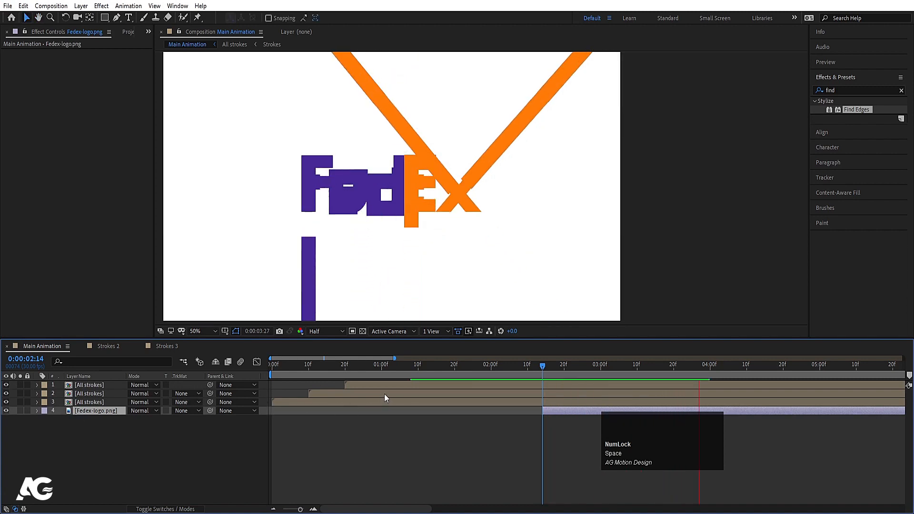
pyautogui.press('-')
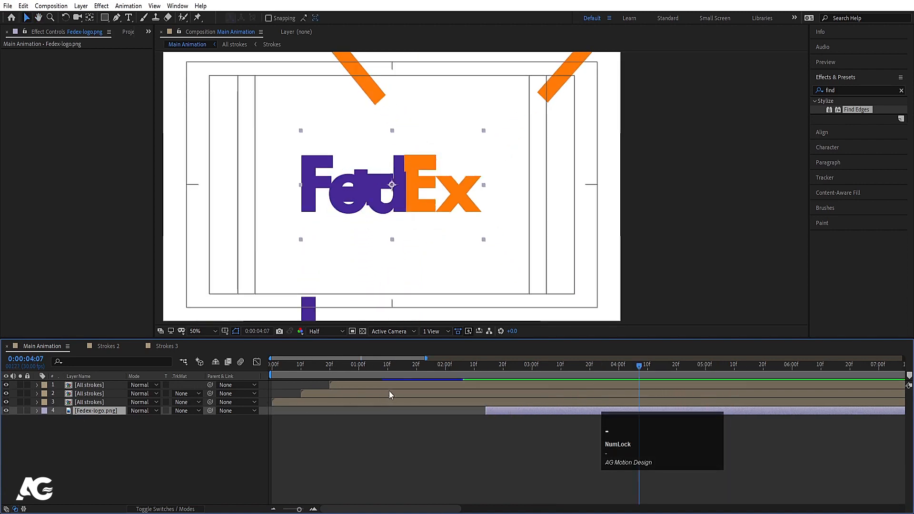
pyautogui.moveTo(305, 367); pyautogui.dragTo(274, 375)
pyautogui.press('space')
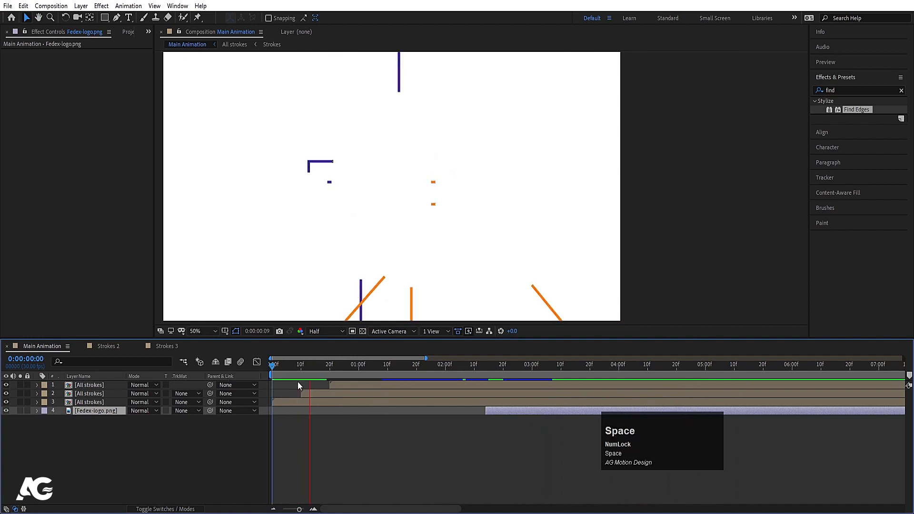
pyautogui.press('space')
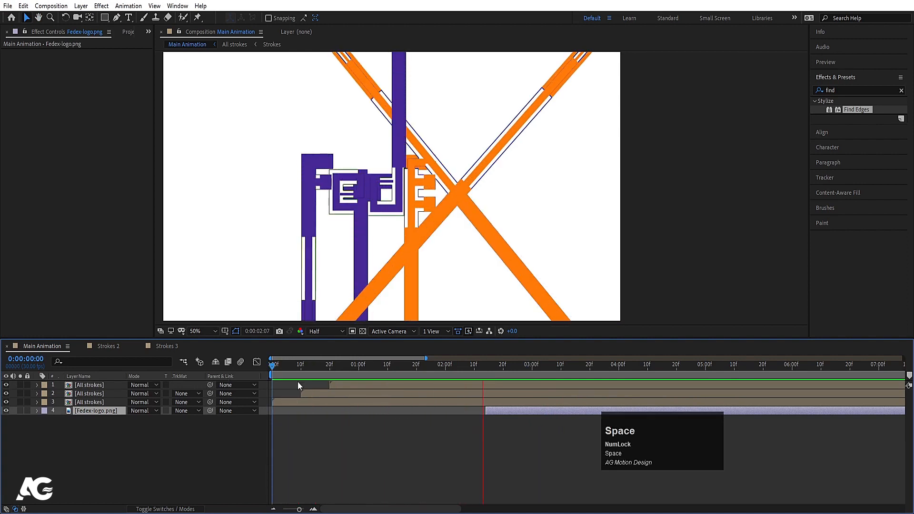
# Step: Inspect the stroke width of the shape layers in Strokes 2 inside All strokes and return to Main Animation
pyautogui.doubleClick(89, 388)
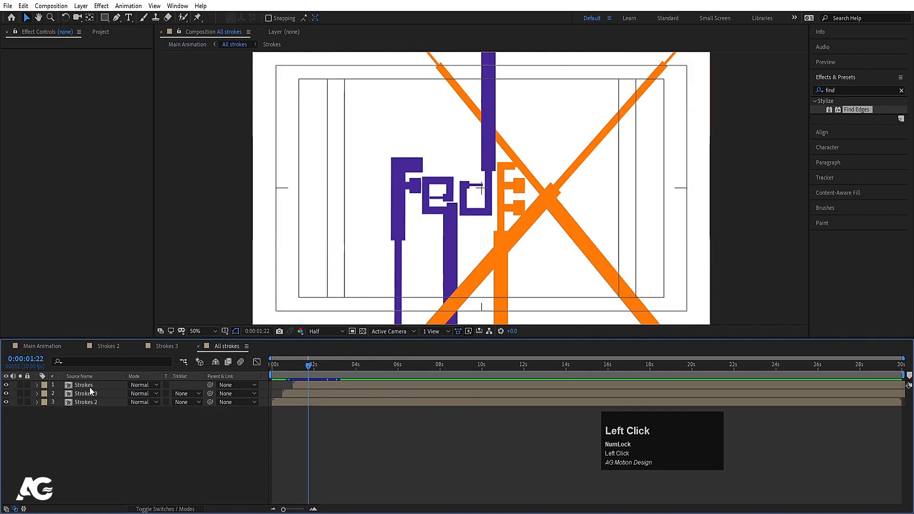
pyautogui.click(93, 401)
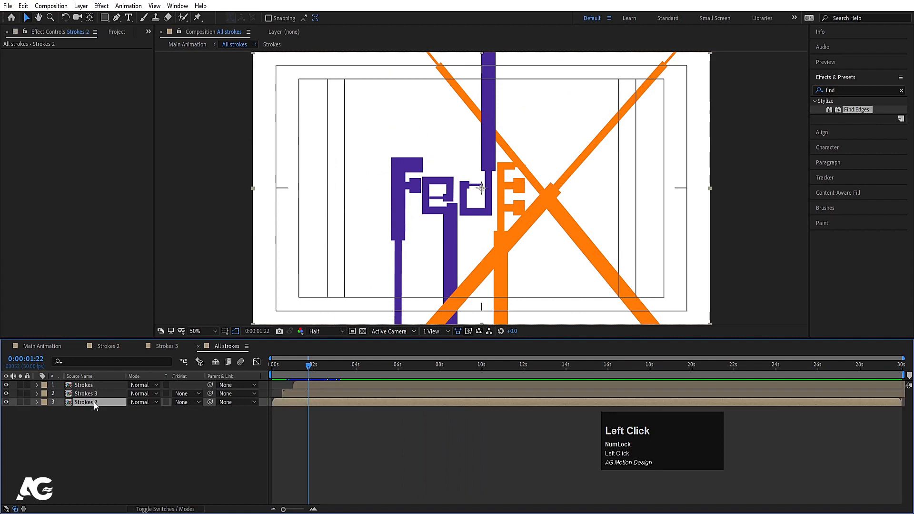
pyautogui.doubleClick(94, 402)
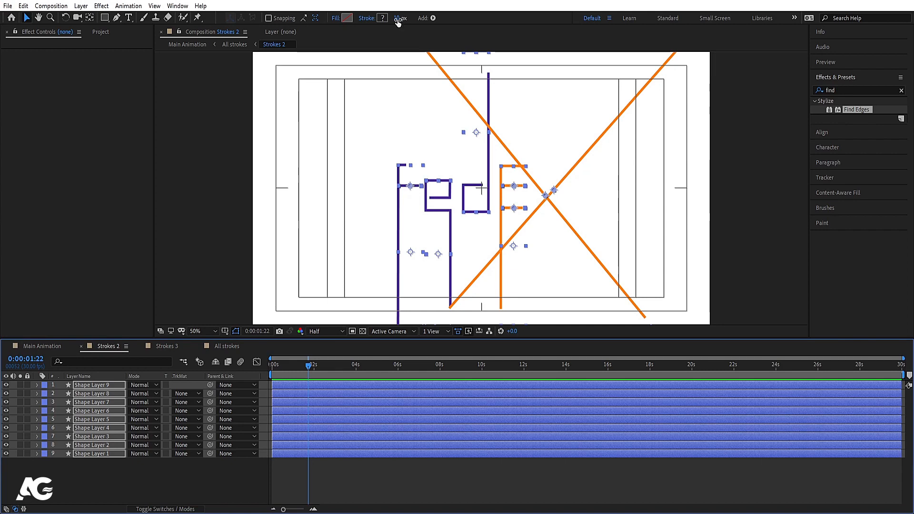
pyautogui.click(217, 345)
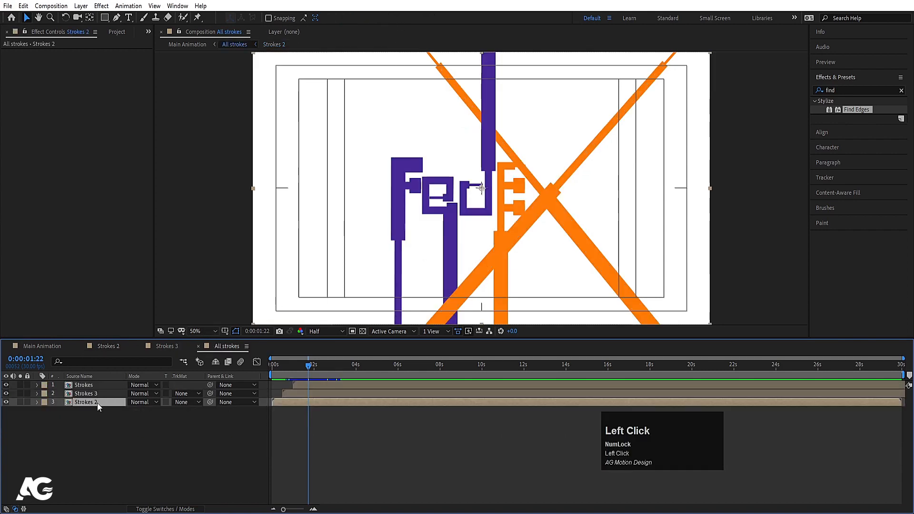
pyautogui.click(50, 347)
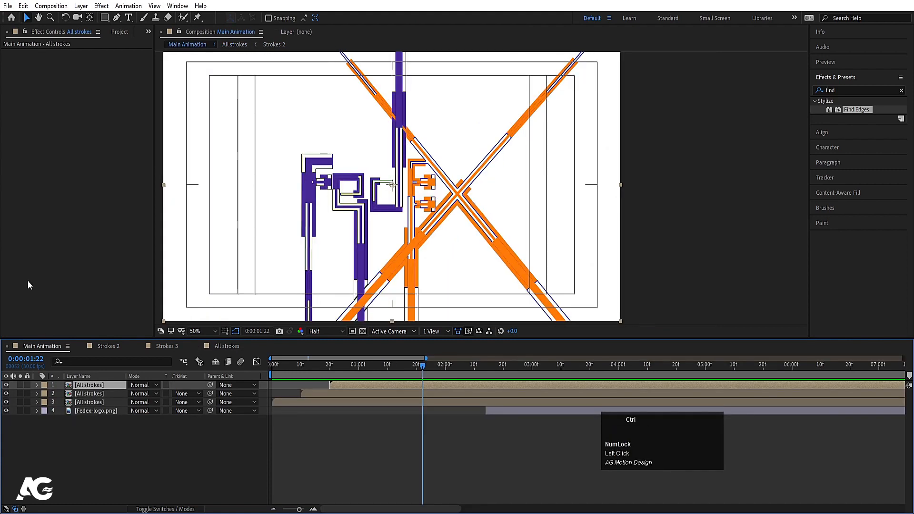
# Step: Add the Strokes 2 composition above all layers in Main Animation and apply Find Edges to it
pyautogui.hotkey('ctrl', '0')
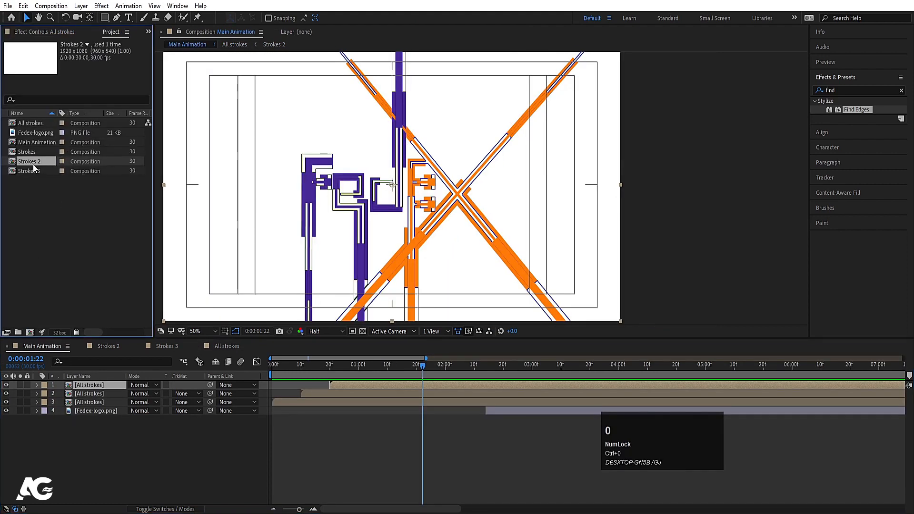
pyautogui.moveTo(30, 161); pyautogui.dragTo(107, 387)
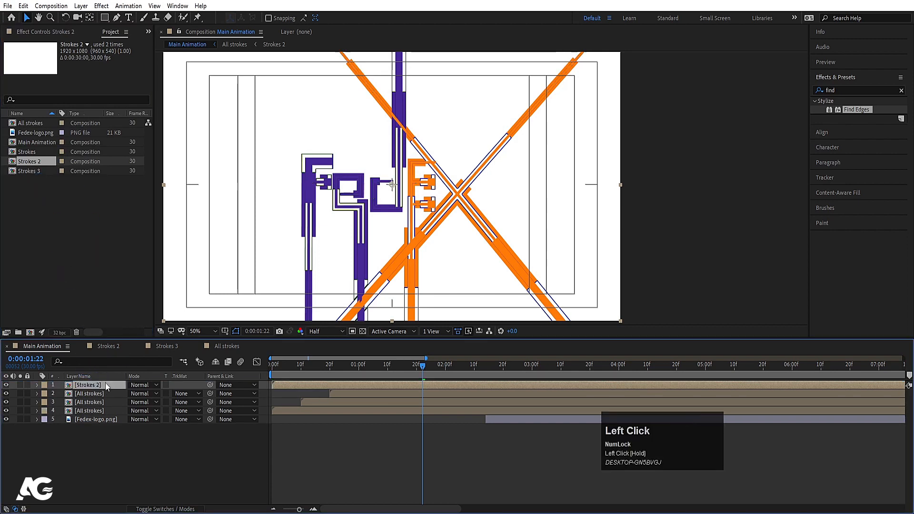
pyautogui.doubleClick(850, 111)
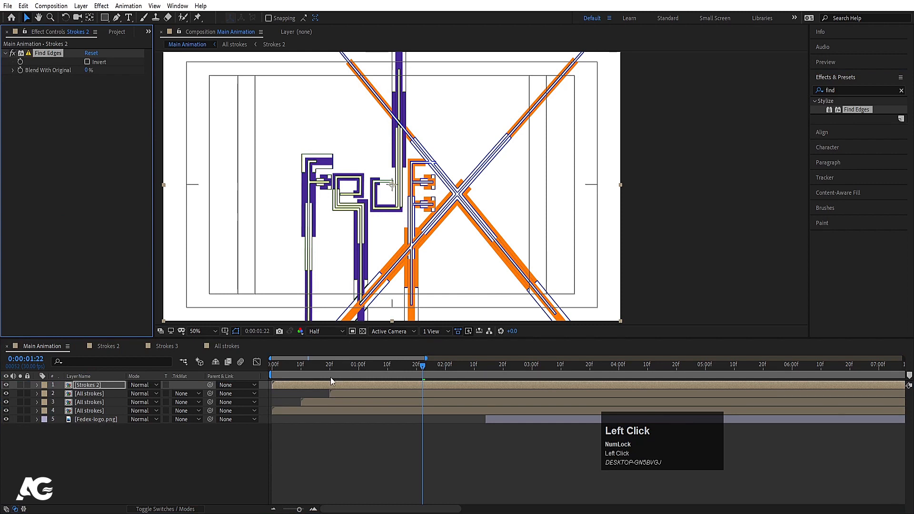
# Step: Move the start of the Strokes 2 layer to 0:00:00:26 and preview the animation
pyautogui.click(348, 370)
pyautogui.press('space')
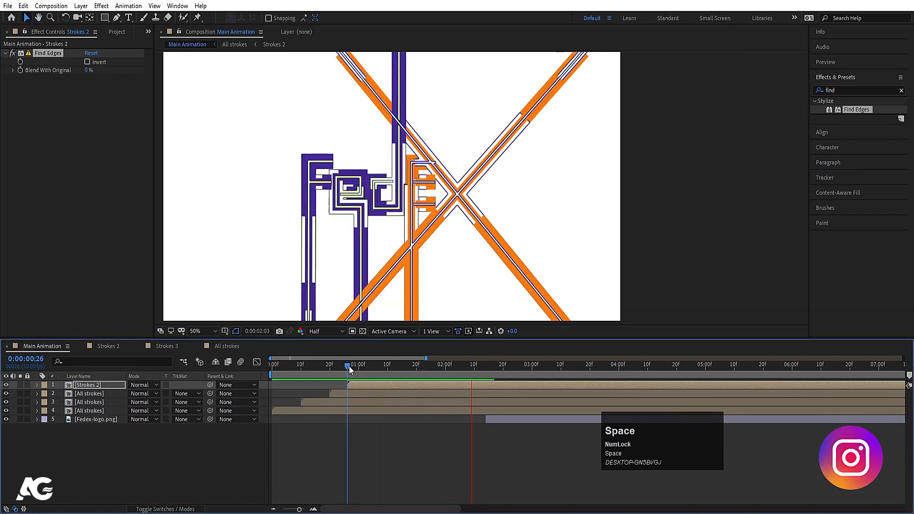
pyautogui.press('space')
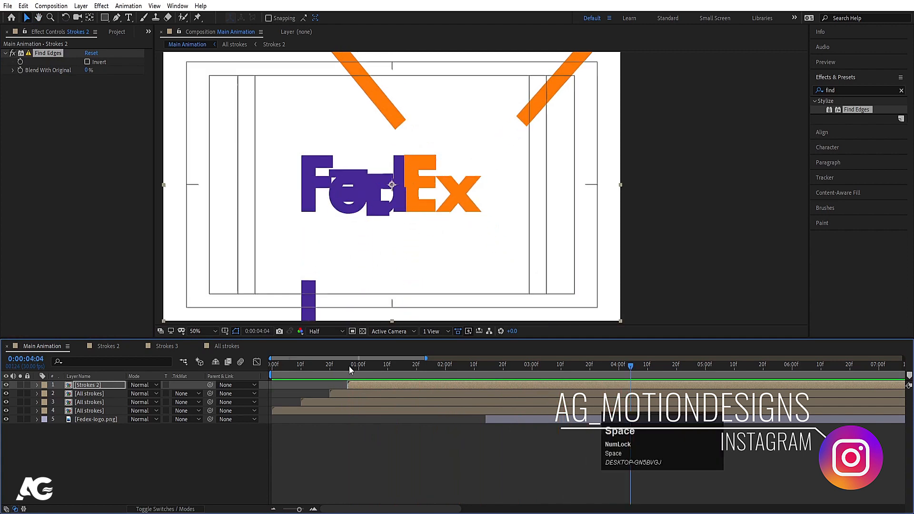
# Step: Shift the Strokes 2 layer to start just before 0:00:02:00 and preview the timing
pyautogui.moveTo(380, 387); pyautogui.dragTo(470, 382)
pyautogui.press('space')
pyautogui.click(349, 367)
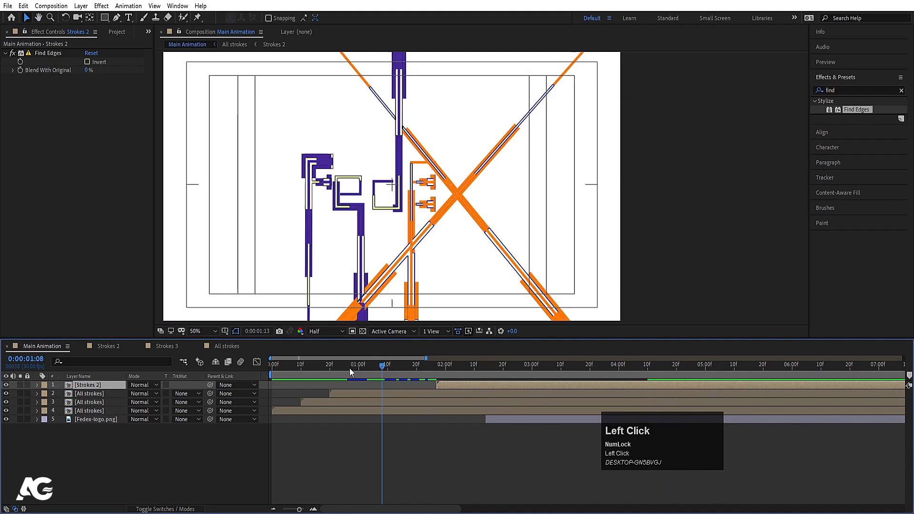
# Step: Preview Main Animation from the start to check the timing of the Strokes 2 outlines and the logo reveal
pyautogui.press('space')
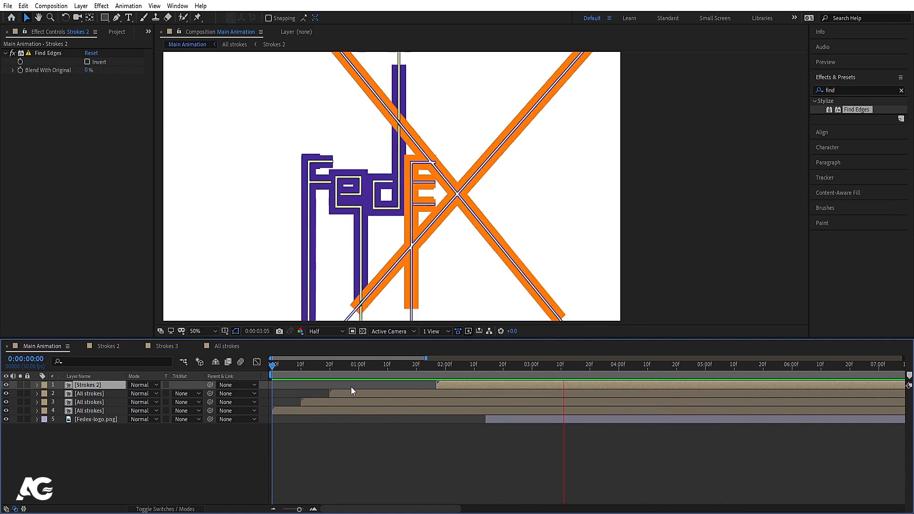
pyautogui.press('space')
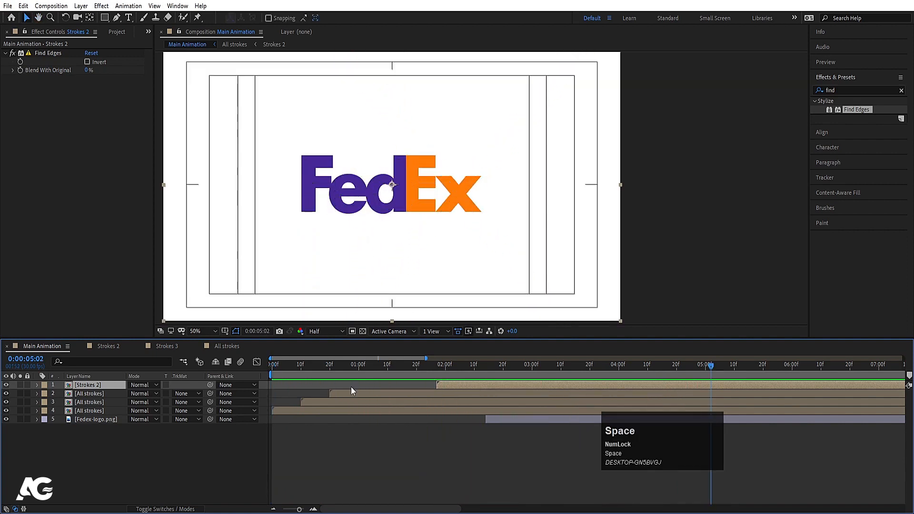
pyautogui.press('-')
pyautogui.press('space')
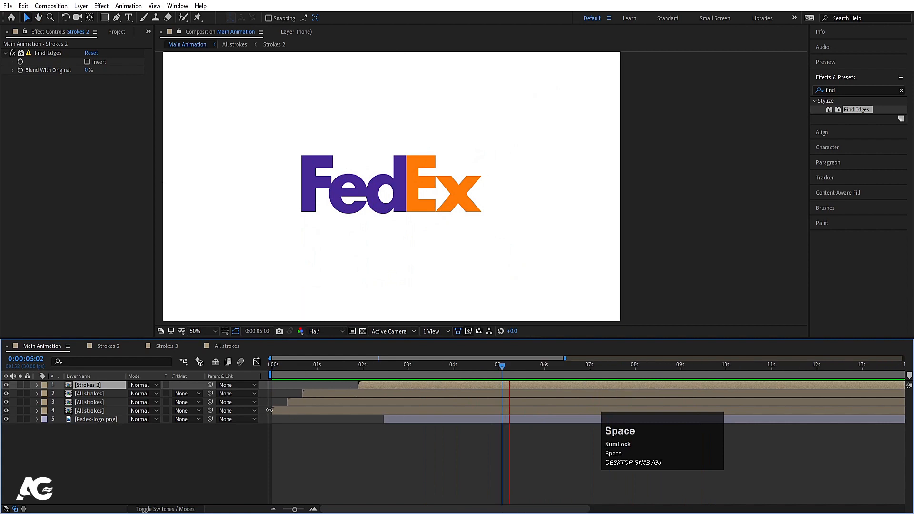
# Step: Add a white 1920 x 1080 px solid and place it below all other layers as the background
pyautogui.click(174, 458)
pyautogui.hotkey('ctrl', 'y')
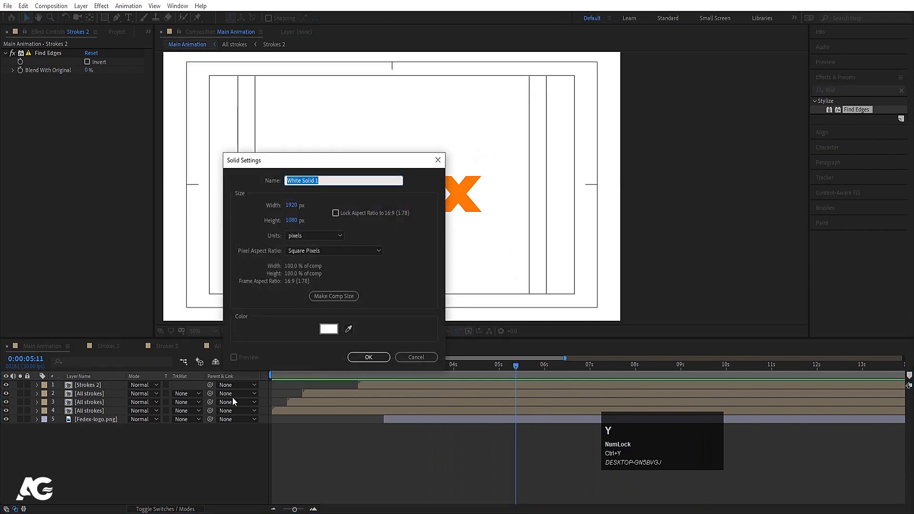
pyautogui.press('Return')
pyautogui.moveTo(96, 386); pyautogui.dragTo(127, 450)
pyautogui.click(127, 450)
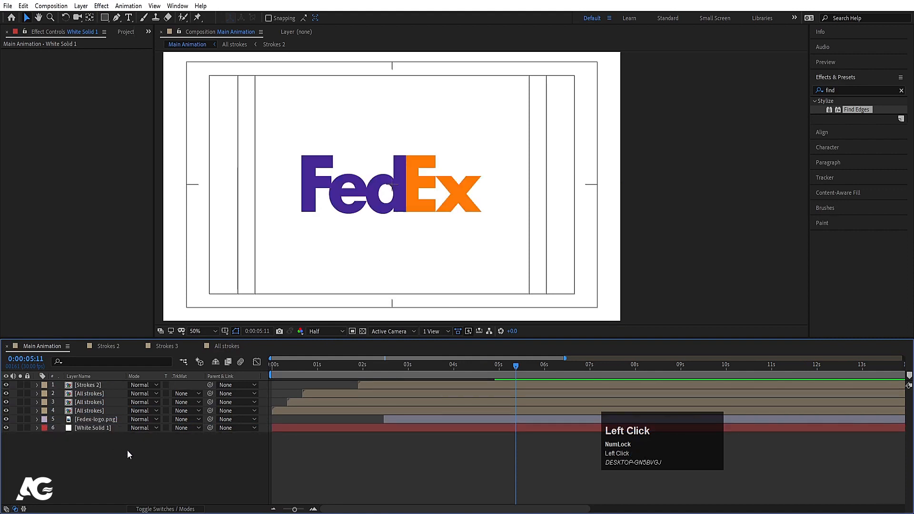
# Step: Add a null object and parent the Strokes 2, All strokes and Fedex-logo.png layers to it
pyautogui.rightClick(127, 450)
pyautogui.click(152, 340)
pyautogui.click(286, 398)
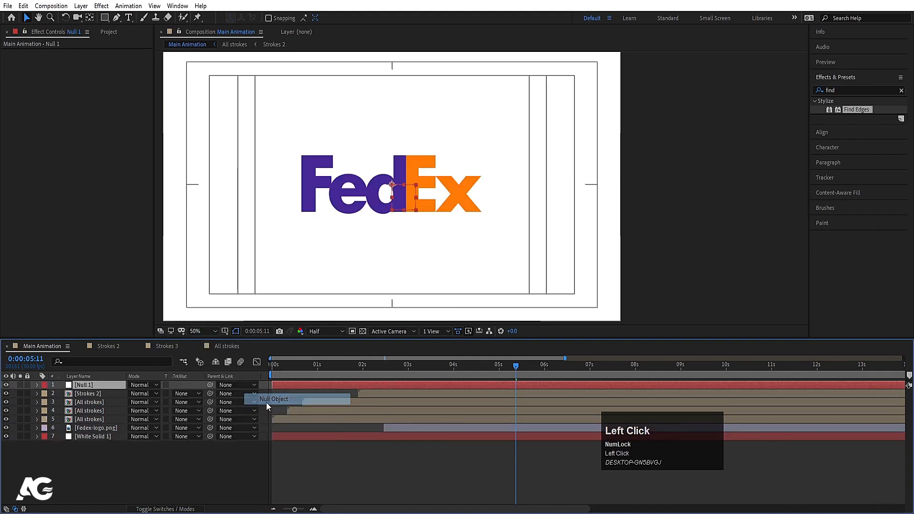
pyautogui.click(111, 393)
pyautogui.keyDown('shift'); pyautogui.click(100, 425); pyautogui.keyUp('shift')
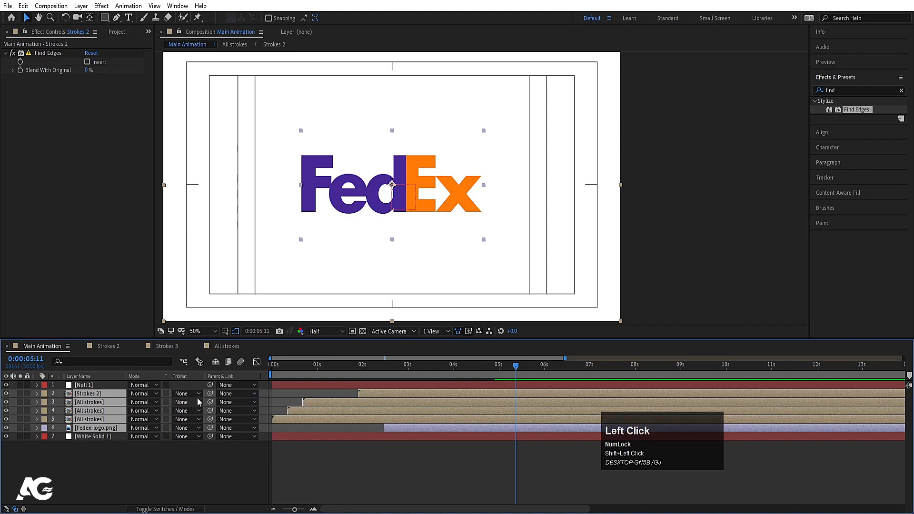
pyautogui.moveTo(209, 394); pyautogui.dragTo(86, 386)
# Step: Set the null's Scale to 110% at 0:00:00:00 and add a keyframe there
pyautogui.click(87, 386)
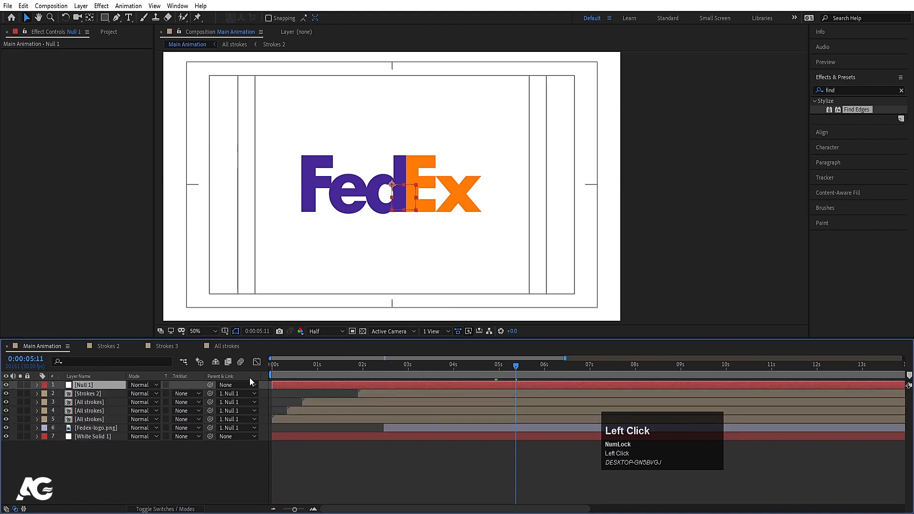
pyautogui.click(274, 370)
pyautogui.press('s')
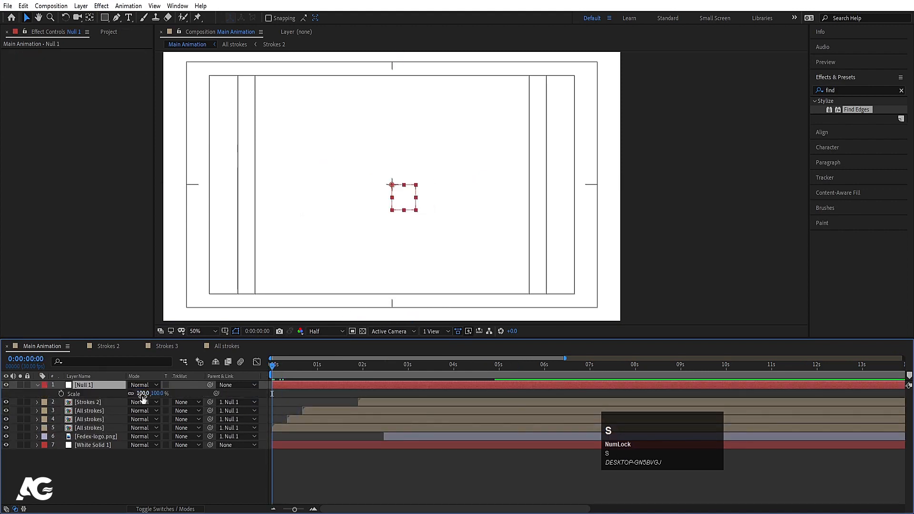
pyautogui.click(143, 394)
pyautogui.write('110')
pyautogui.press('Return')
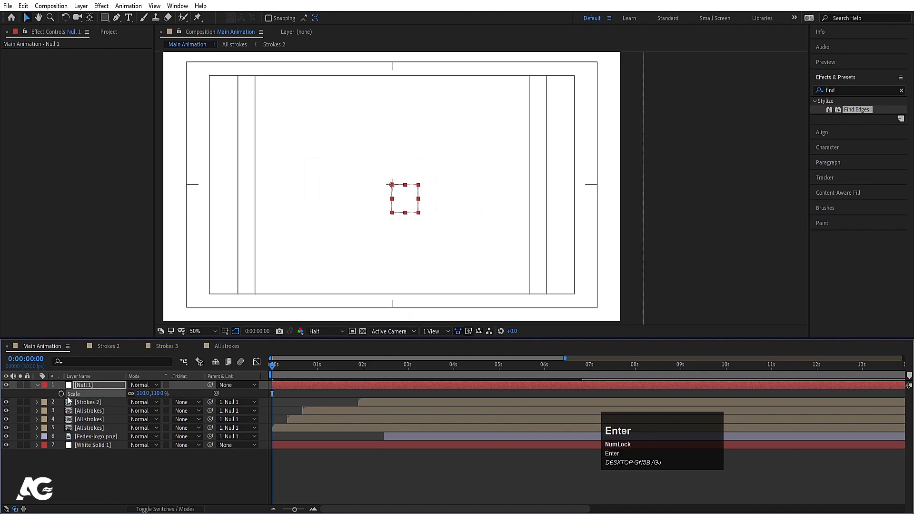
pyautogui.click(60, 394)
# Step: Keyframe the null's Scale at 100% at 0:00:06:04 and end the work area at that time
pyautogui.moveTo(542, 367); pyautogui.dragTo(550, 369)
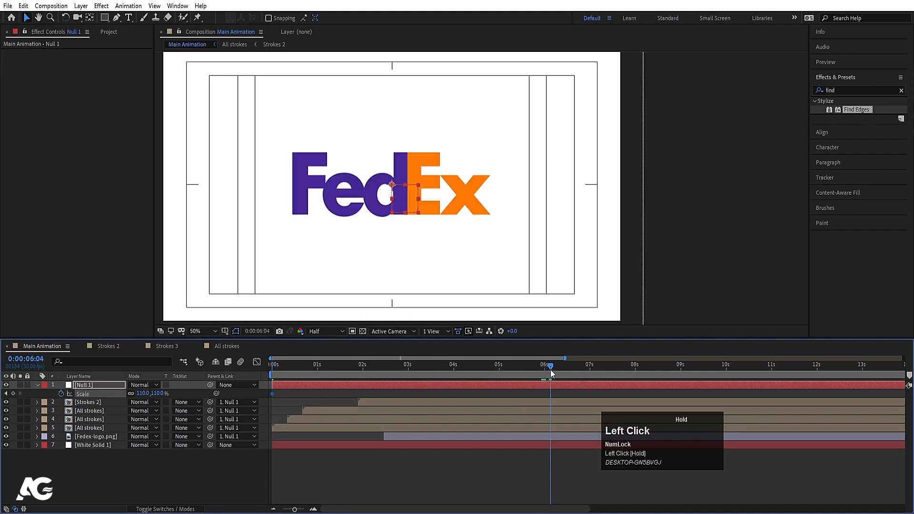
pyautogui.click(142, 394)
pyautogui.write('10')
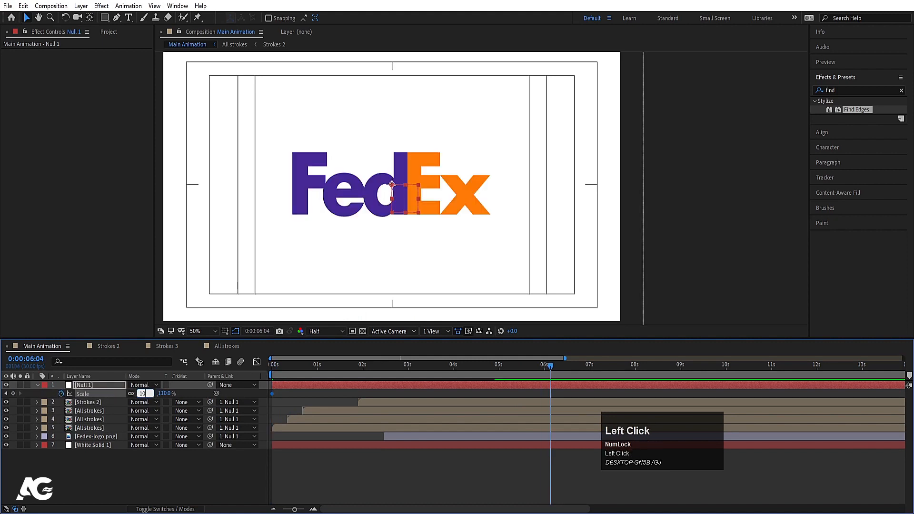
pyautogui.write('0')
pyautogui.press('Return')
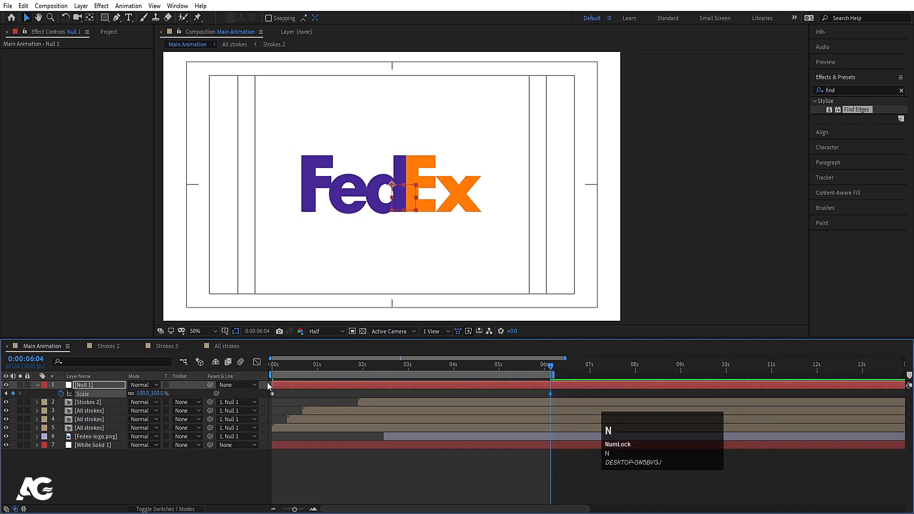
# Step: Preview the scale-down animation across the work area
pyautogui.press('space')
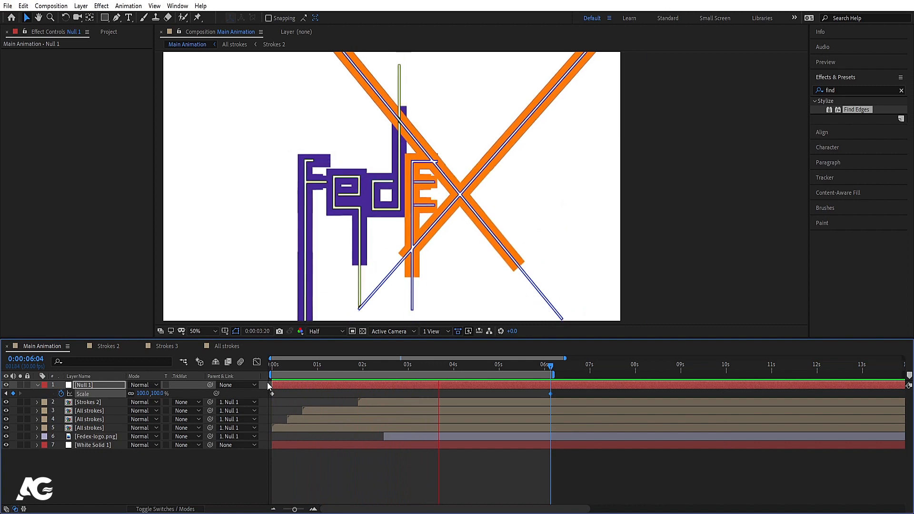
pyautogui.press('-')
pyautogui.press('space')
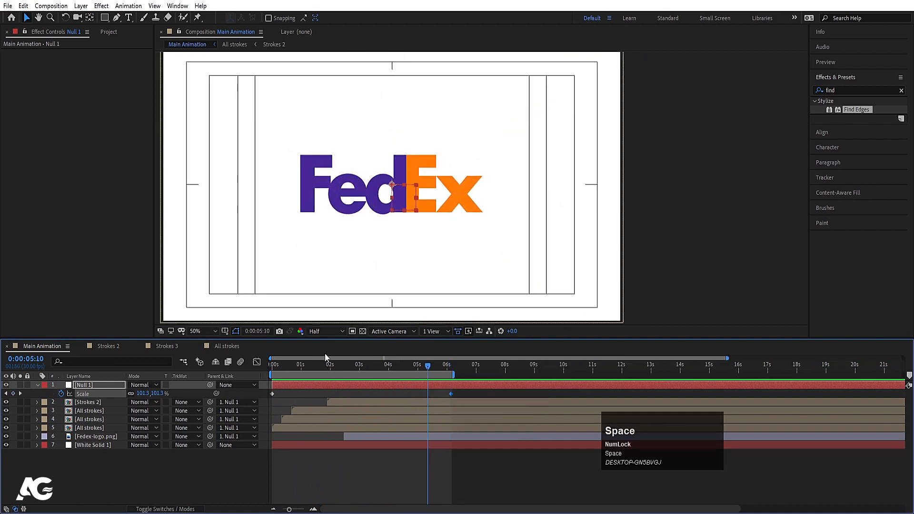
# Step: Set the preview resolution to Full and play the finished animation from the start
pyautogui.click(324, 333)
pyautogui.click(318, 357)
pyautogui.click(271, 364)
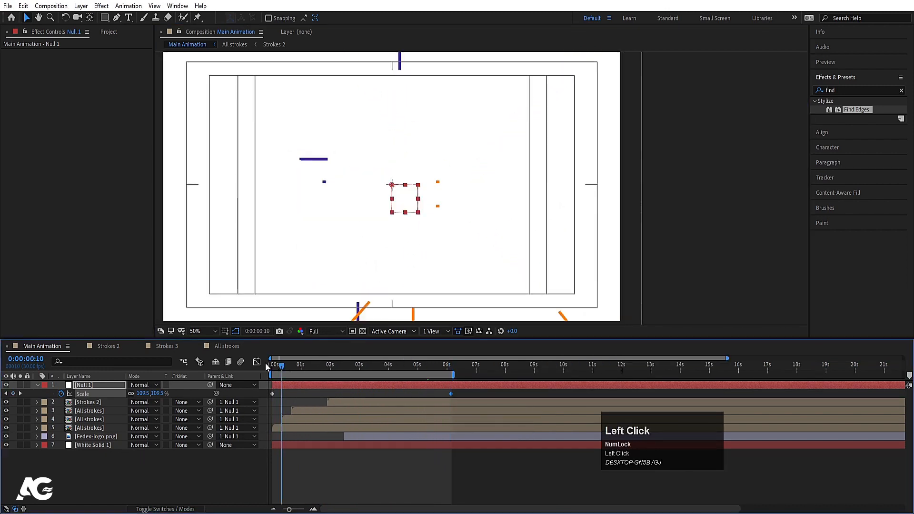
pyautogui.press('space')
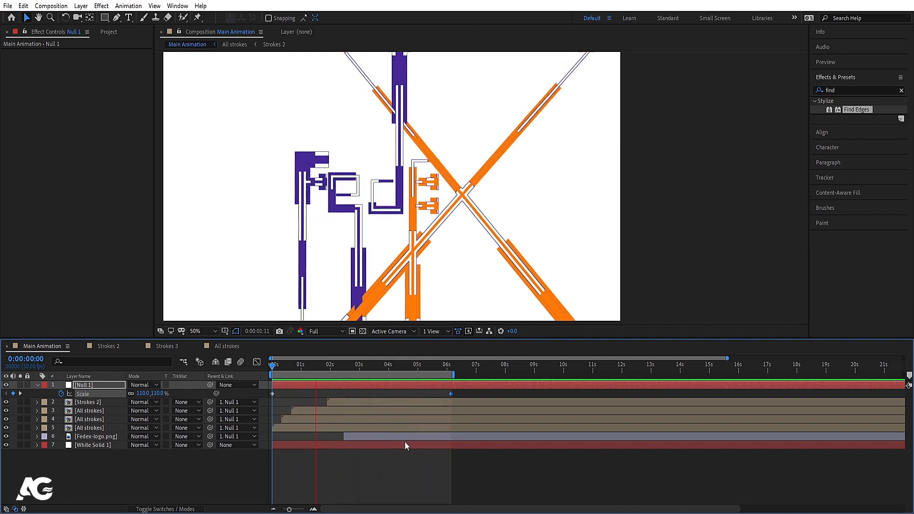
pyautogui.press('space')
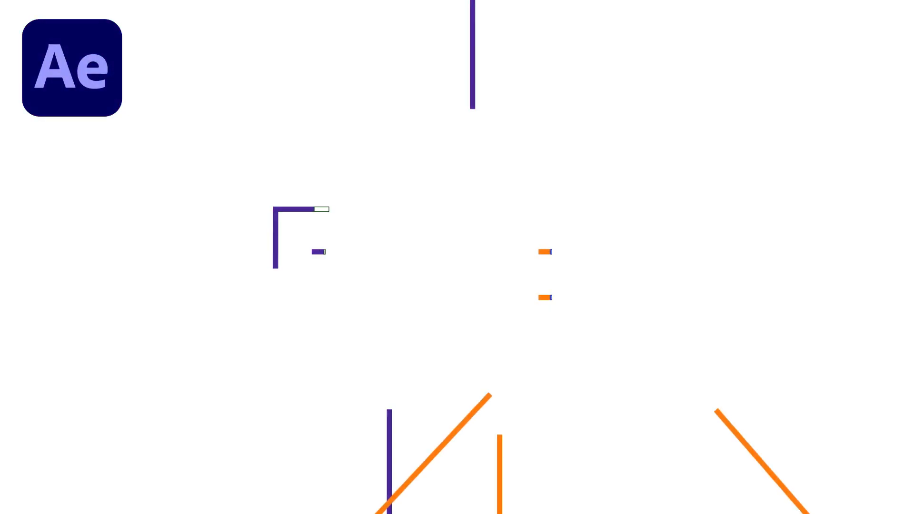